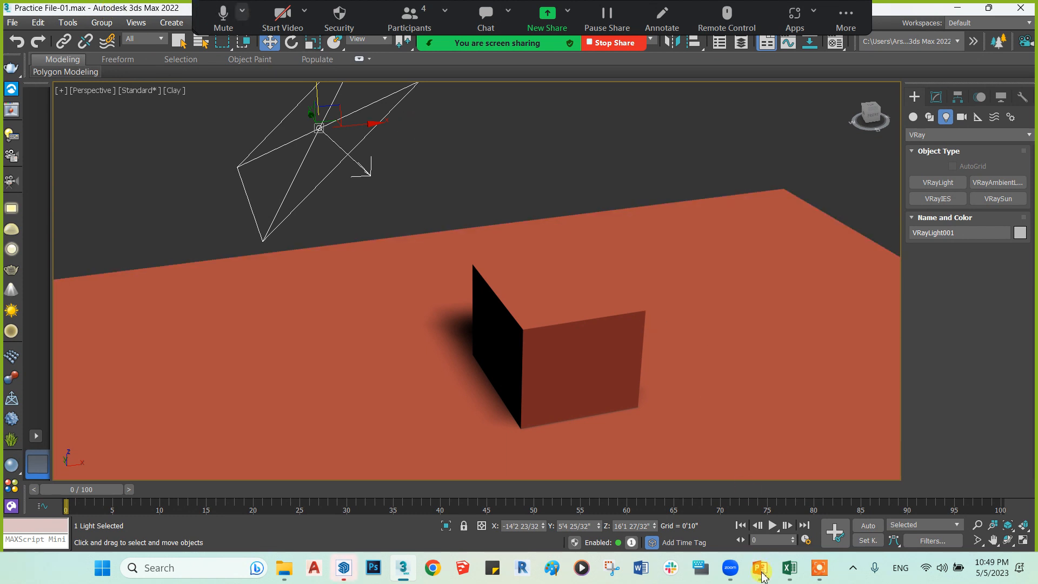
{"action": "mouse_move", "coordinate": [789, 568]}
{"action": "left_click", "coordinate": [848, 453]}
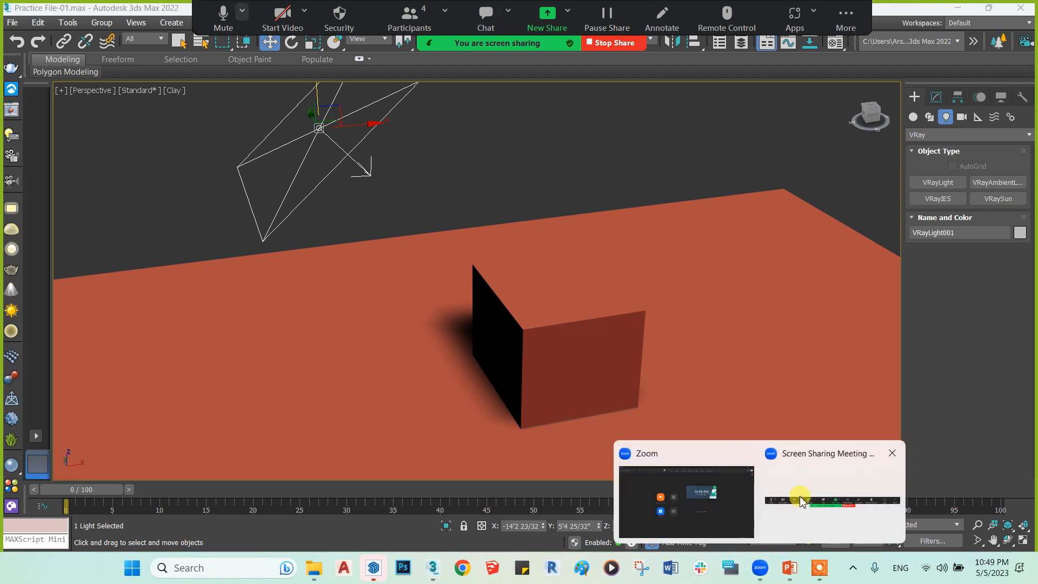
{"action": "left_click", "coordinate": [801, 501]}
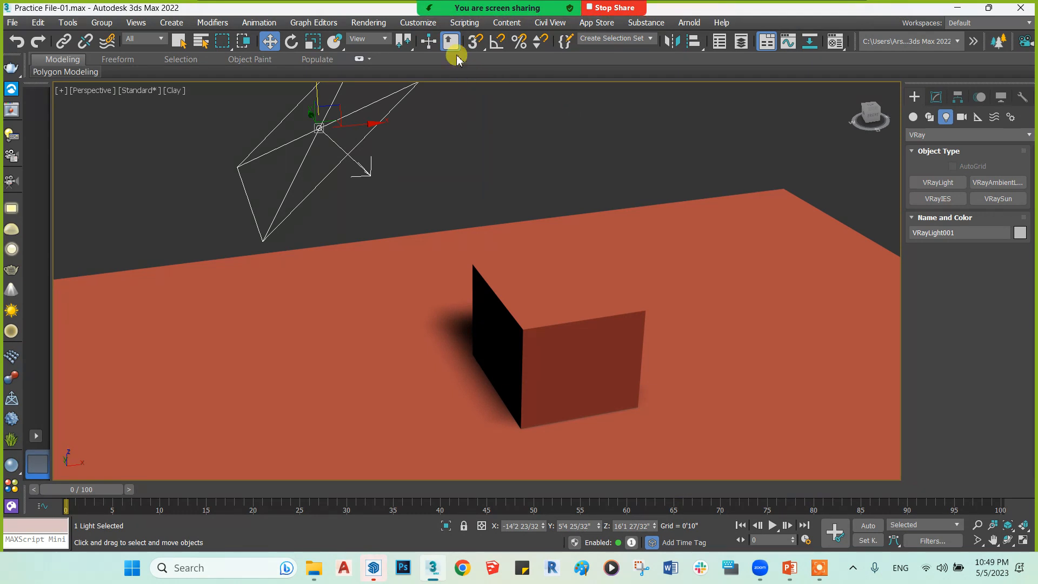
- Open the V-Ray Render Setup and display the Global illumination settings in Advanced mode
{"action": "left_click", "coordinate": [381, 27]}
{"action": "left_click", "coordinate": [417, 88]}
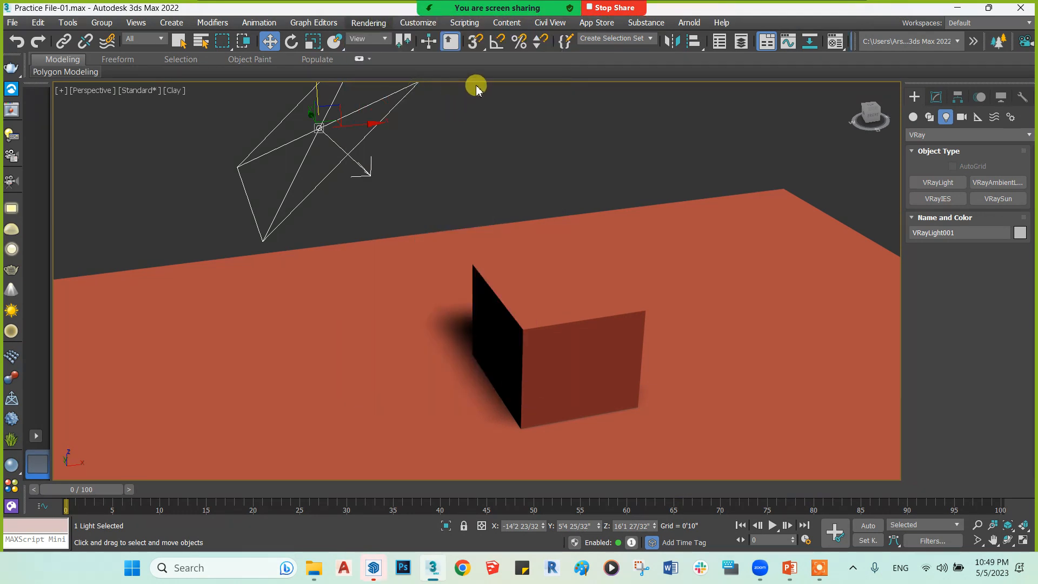
{"action": "left_click", "coordinate": [819, 573]}
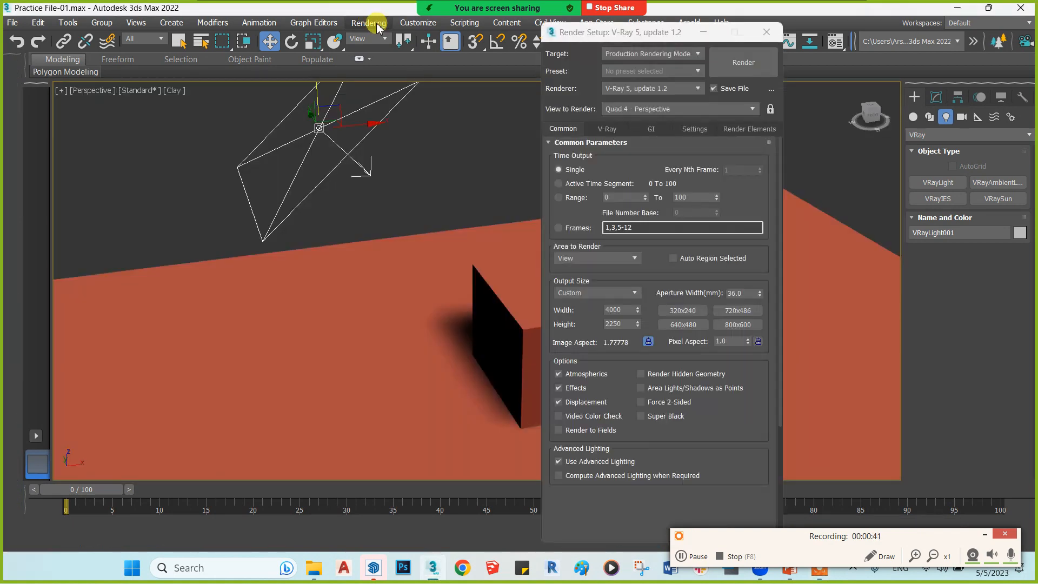
{"action": "left_click", "coordinate": [692, 130]}
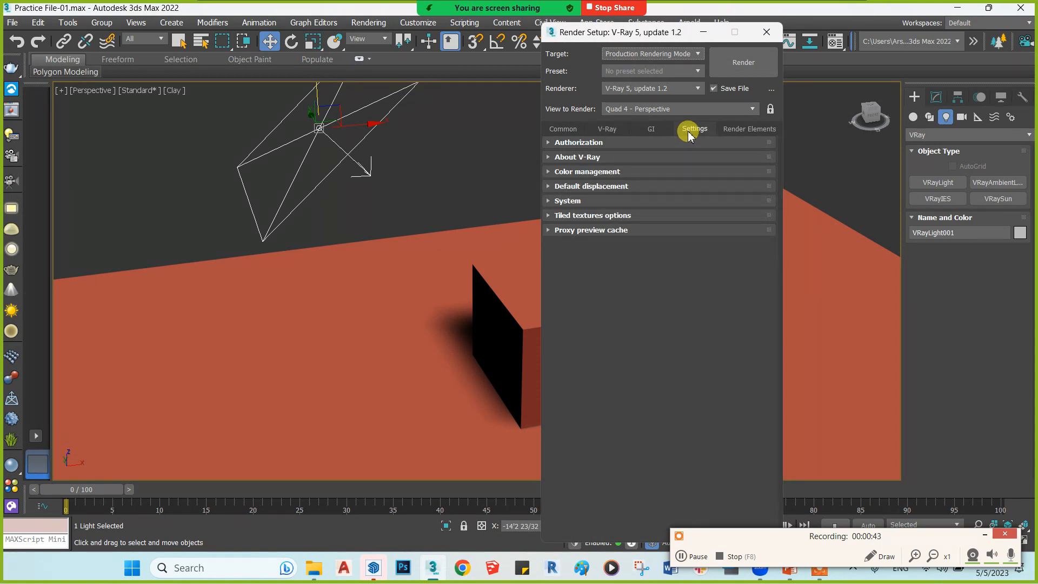
{"action": "left_click", "coordinate": [651, 129]}
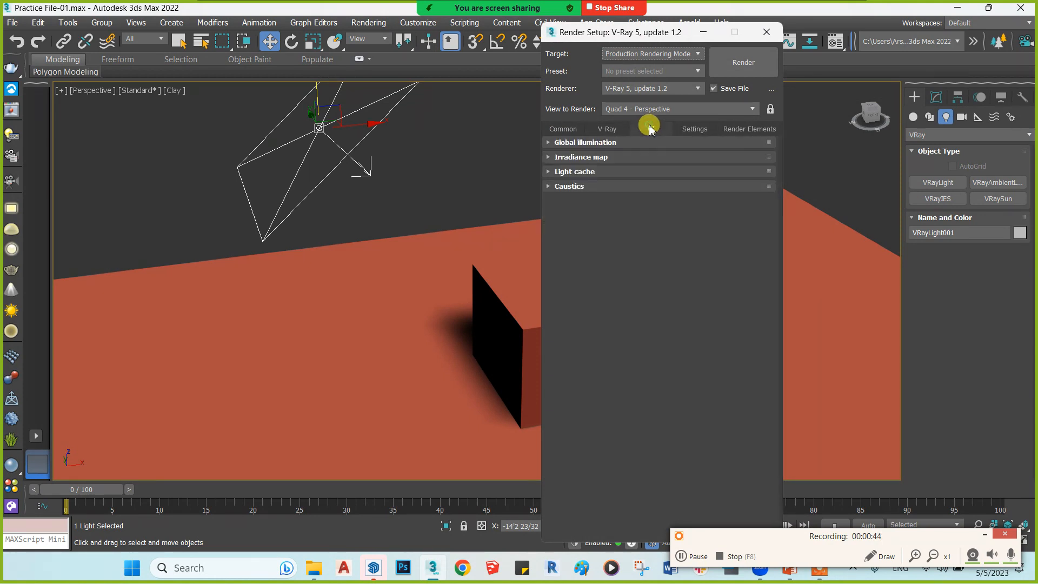
{"action": "left_click", "coordinate": [597, 143]}
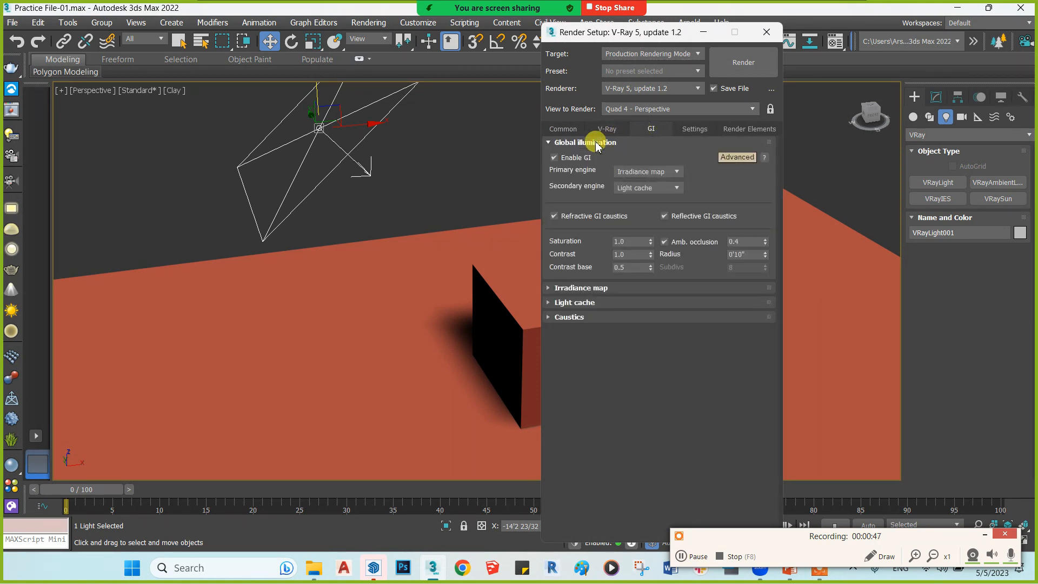
{"action": "left_click", "coordinate": [733, 158]}
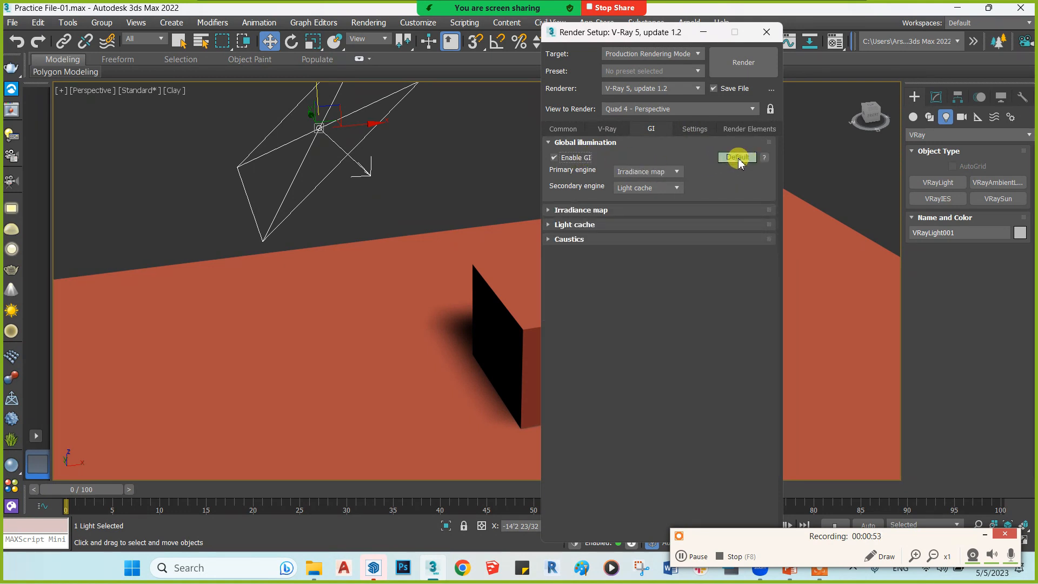
{"action": "left_click", "coordinate": [739, 160]}
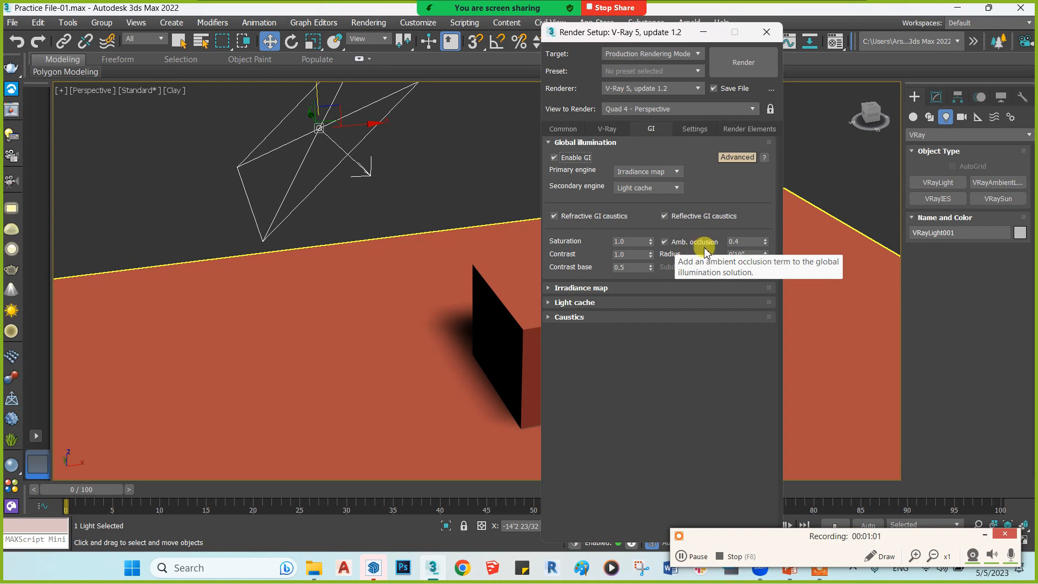
- Switch to the SketchUp bedroom model and examine the ceiling corner of the room in Scene 1
{"action": "left_click", "coordinate": [373, 567]}
{"action": "left_click", "coordinate": [673, 191]}
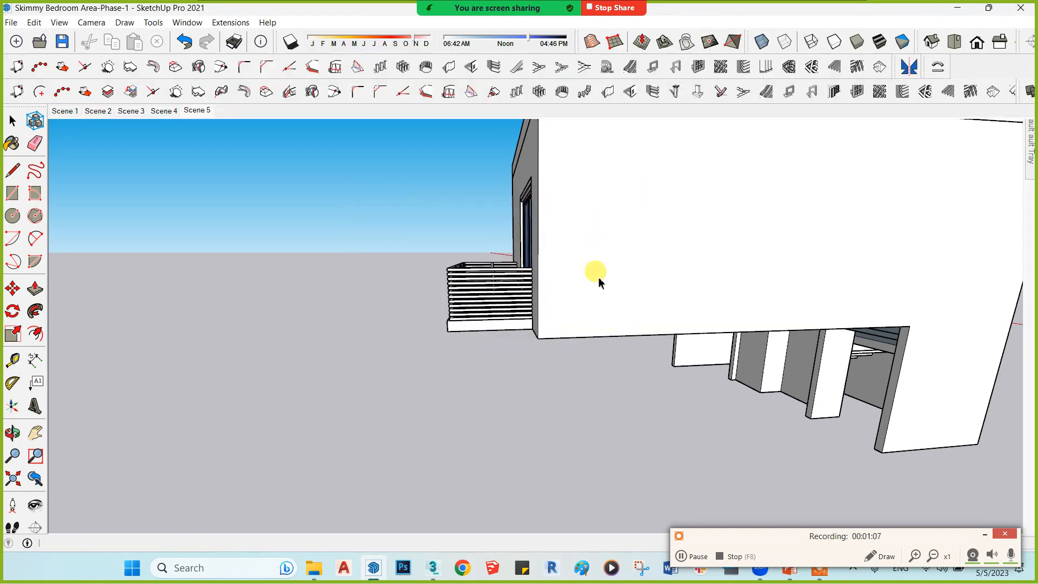
{"action": "left_click", "coordinate": [69, 113]}
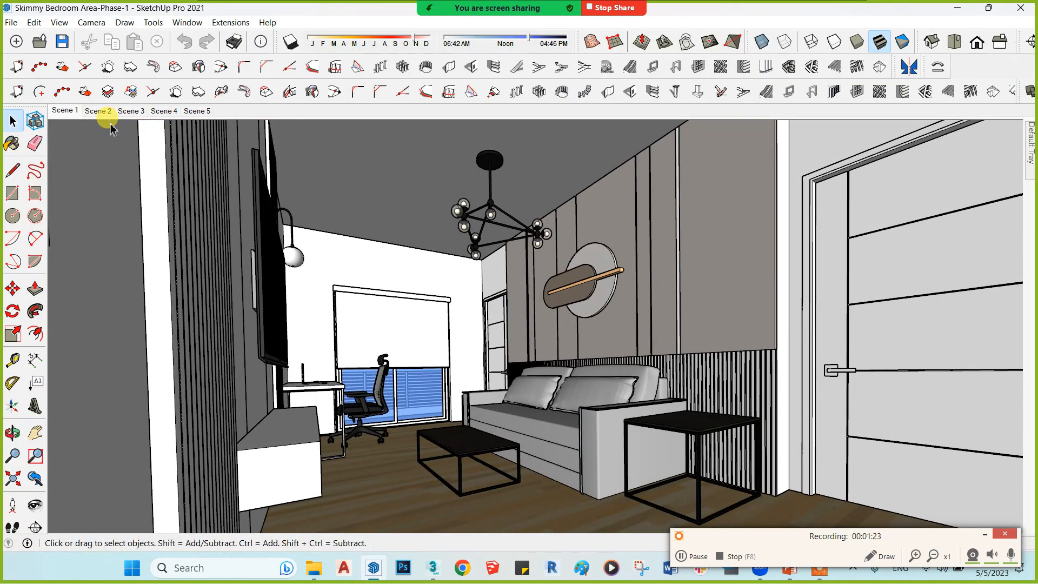
{"action": "left_click", "coordinate": [98, 110]}
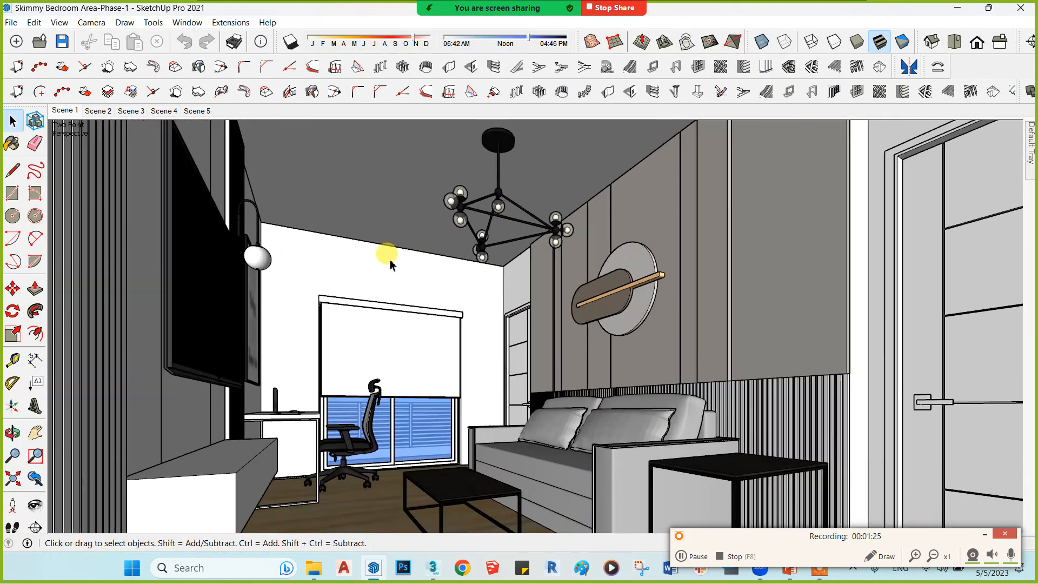
{"action": "scroll", "coordinate": [379, 254], "scroll_direction": "up", "scroll_amount": 5}
{"action": "scroll", "coordinate": [567, 287], "scroll_direction": "up", "scroll_amount": 3}
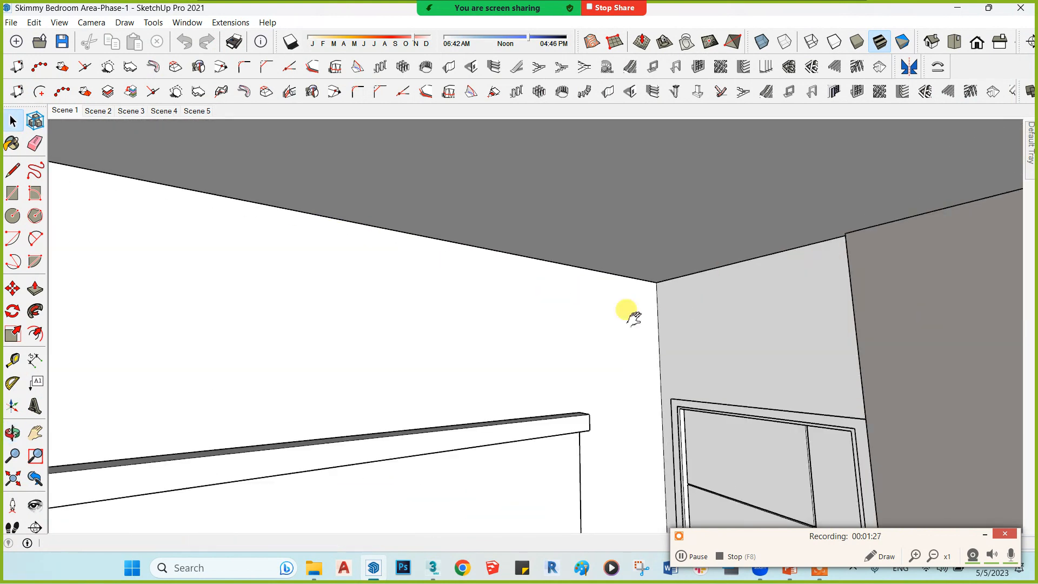
{"action": "middle_click_drag", "start_coordinate": [634, 318], "coordinate": [591, 298], "text": "shift"}
{"action": "scroll", "coordinate": [576, 296], "scroll_direction": "up", "scroll_amount": 2}
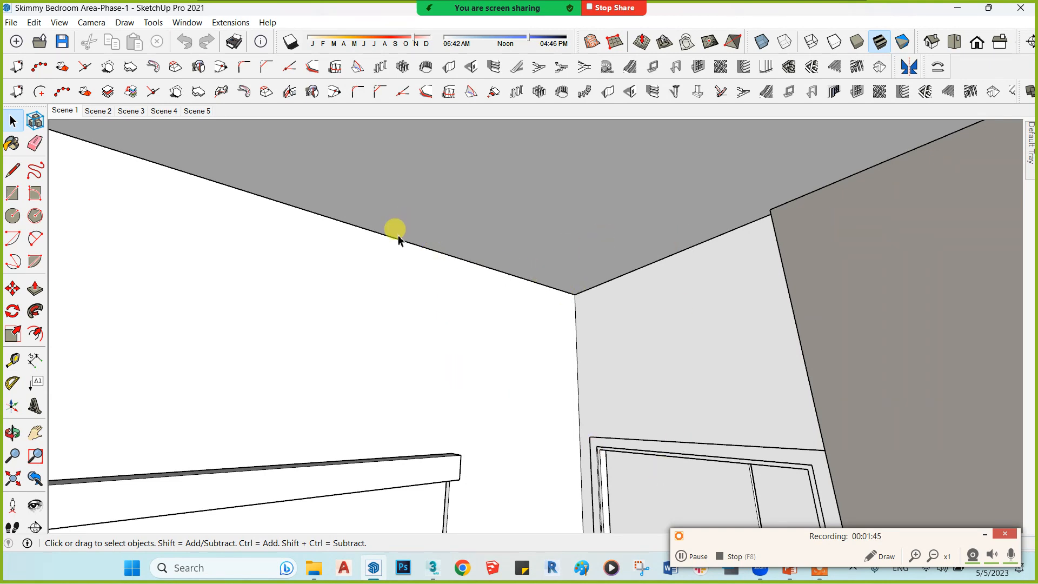
- Return to 3ds Max and try an ambient occlusion amount of 0.74 in the Global illumination settings
{"action": "mouse_move", "coordinate": [433, 565]}
{"action": "left_click", "coordinate": [446, 512]}
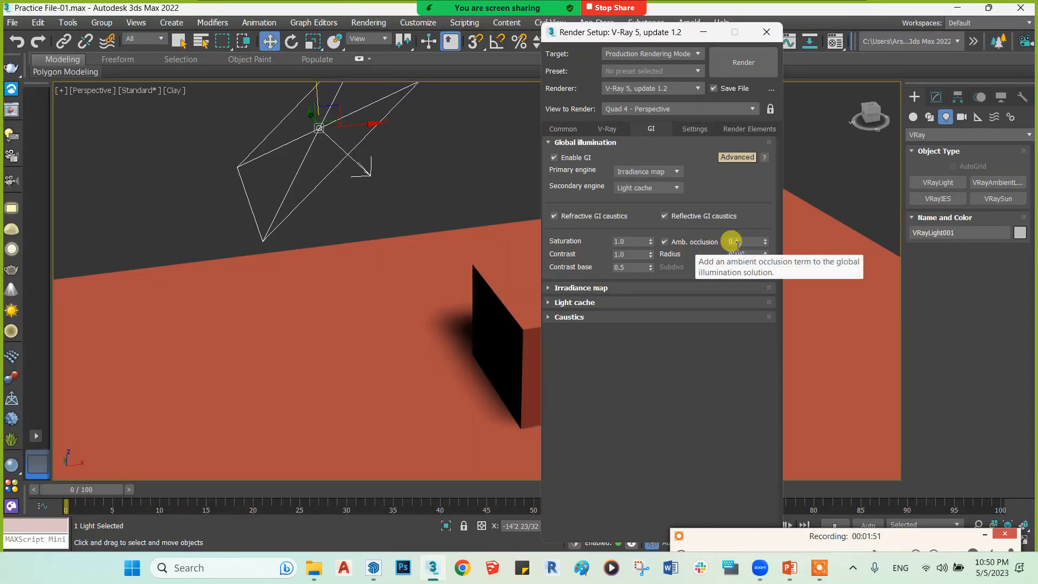
{"action": "left_click", "coordinate": [728, 241]}
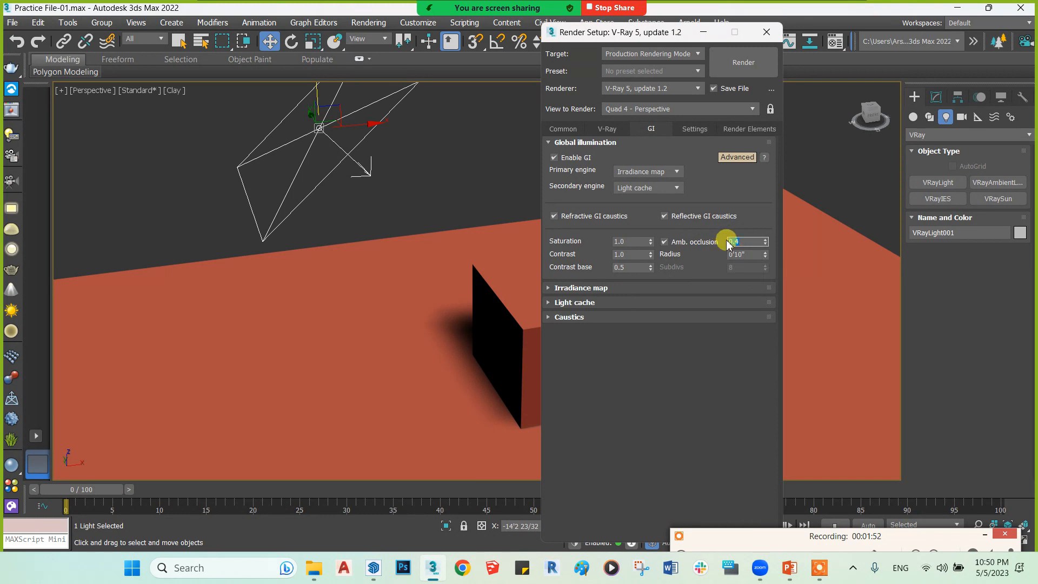
{"action": "type", "text": "0"}
{"action": "key", "text": "Return"}
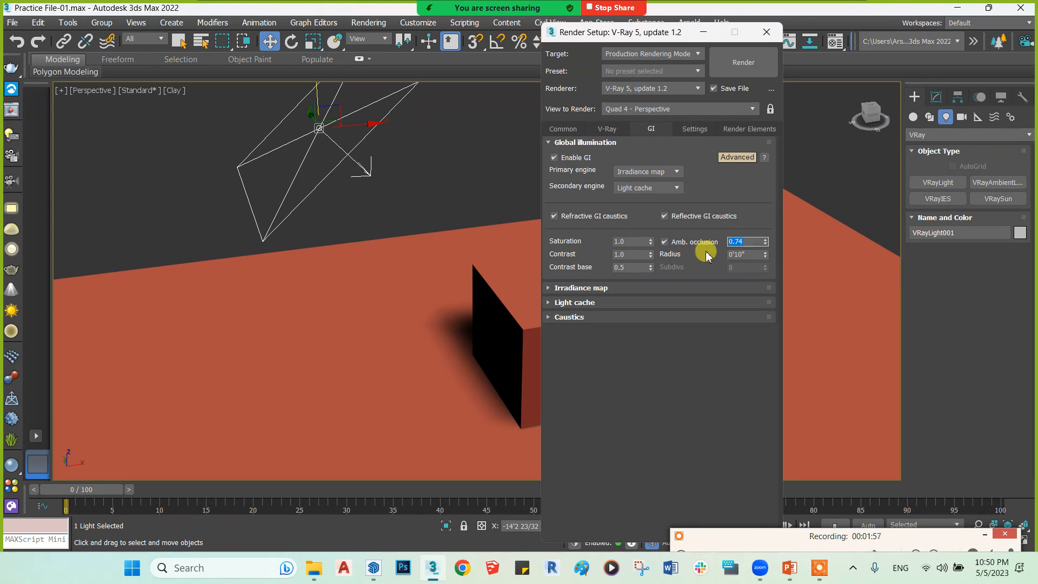
- Set ambient occlusion to 0.4, with Irradiance map as primary engine and Light cache as secondary engine
{"action": "type", "text": "0.4"}
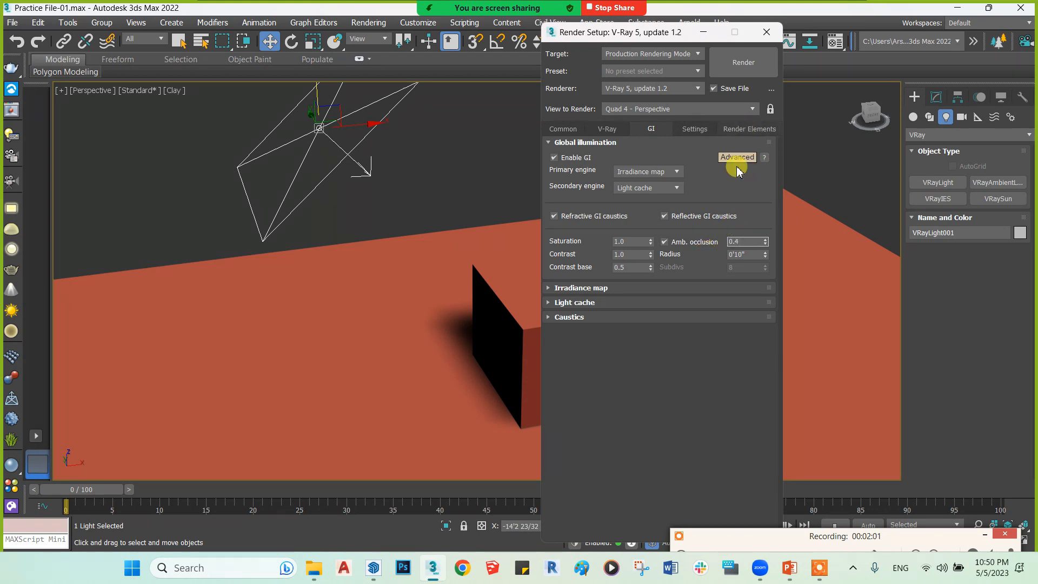
{"action": "left_click", "coordinate": [642, 171]}
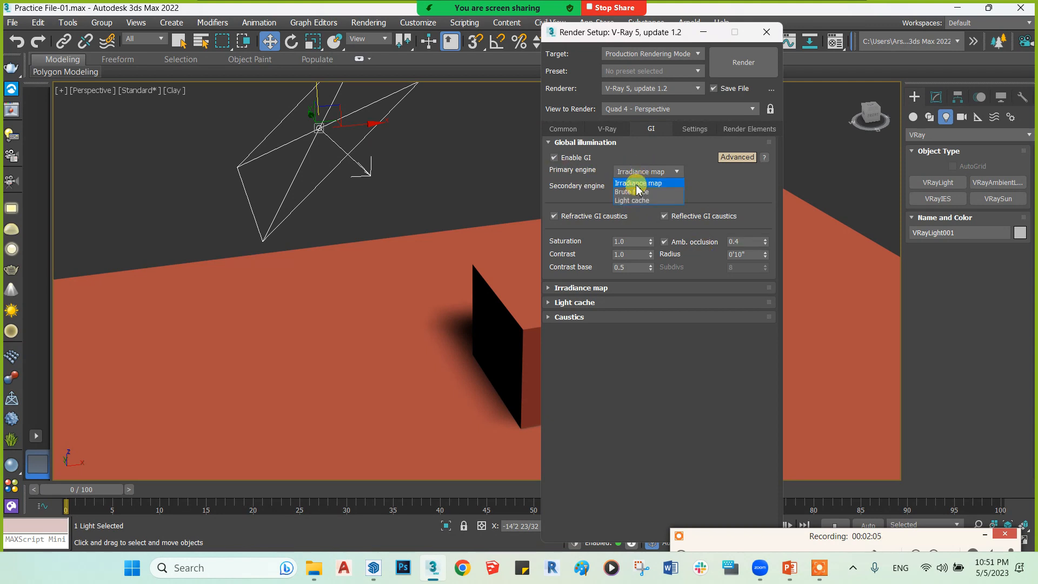
{"action": "left_click", "coordinate": [638, 183]}
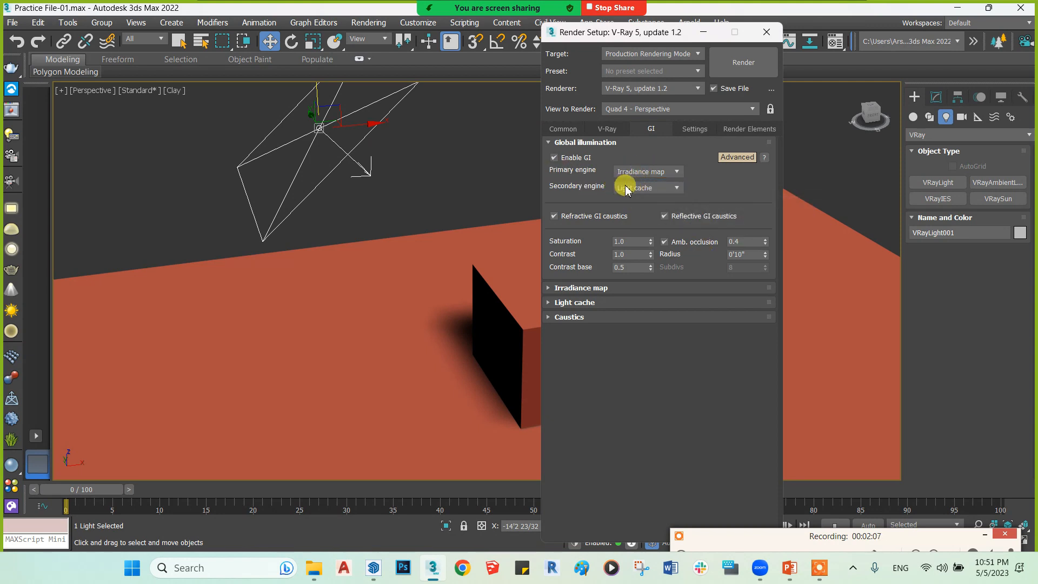
{"action": "left_click", "coordinate": [628, 187]}
{"action": "left_click", "coordinate": [630, 212]}
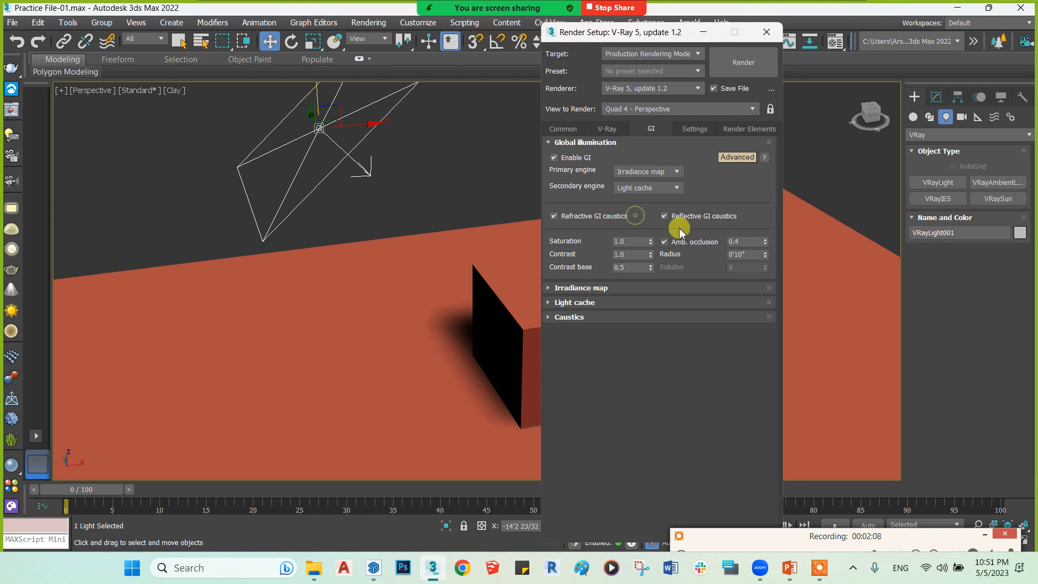
- Collapse the Global illumination settings and expand the Irradiance map and Light cache settings
{"action": "left_click", "coordinate": [584, 143]}
{"action": "left_click", "coordinate": [599, 157]}
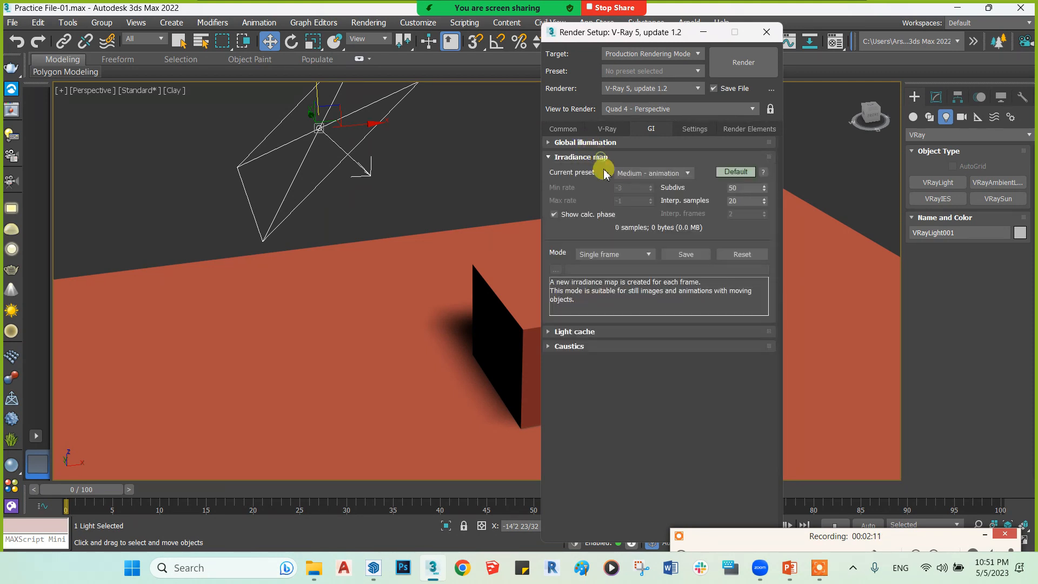
{"action": "left_click", "coordinate": [598, 331]}
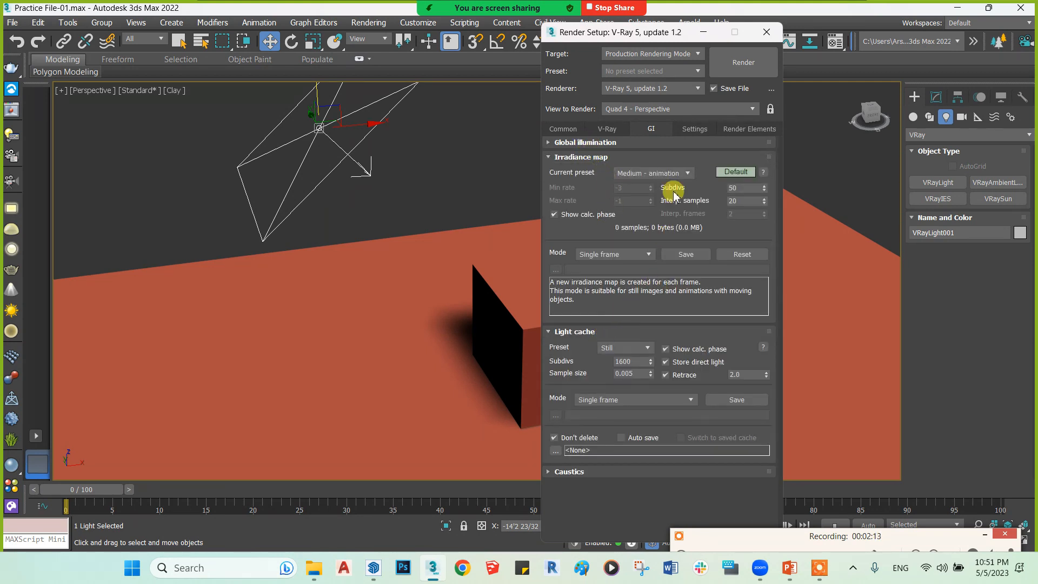
- Enter rough-render values: irradiance map preset Low, light cache subdivs 800 and sample size 0.01
{"action": "left_click", "coordinate": [631, 174]}
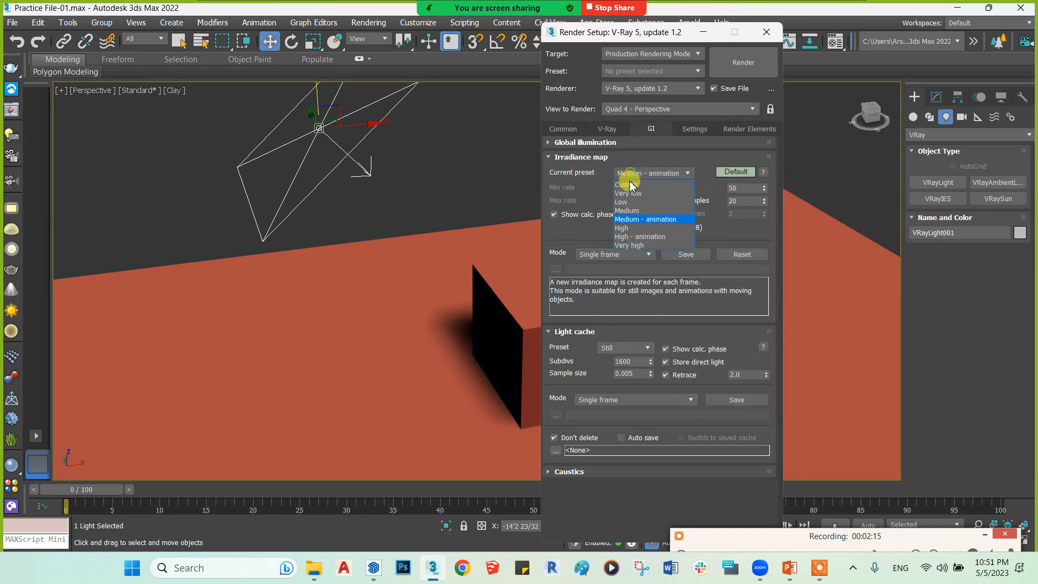
{"action": "left_click", "coordinate": [621, 202]}
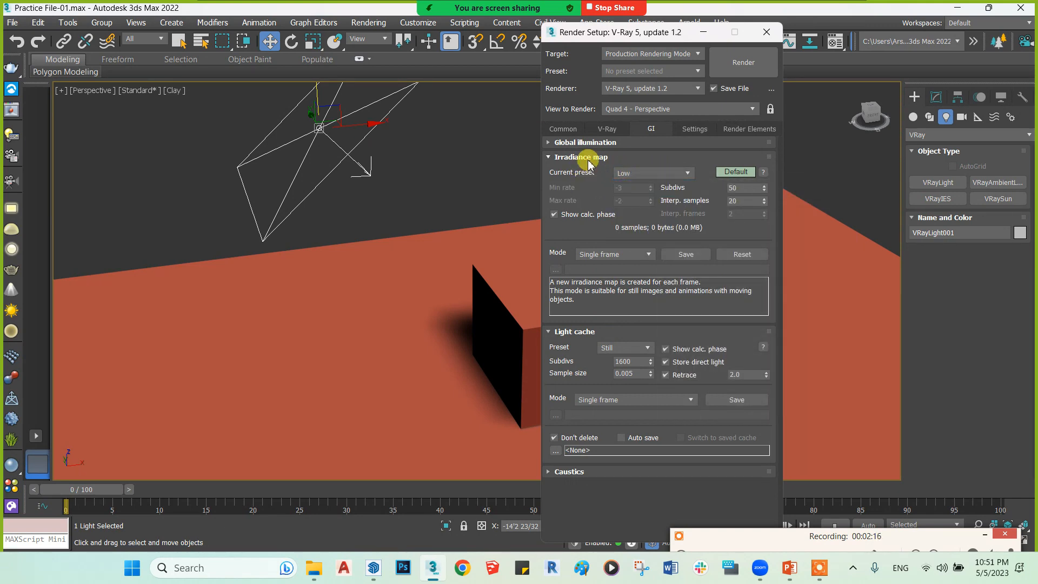
{"action": "double_click", "coordinate": [617, 362]}
{"action": "type", "text": "800"}
{"action": "double_click", "coordinate": [626, 374]}
{"action": "key", "text": "BackSpace"}
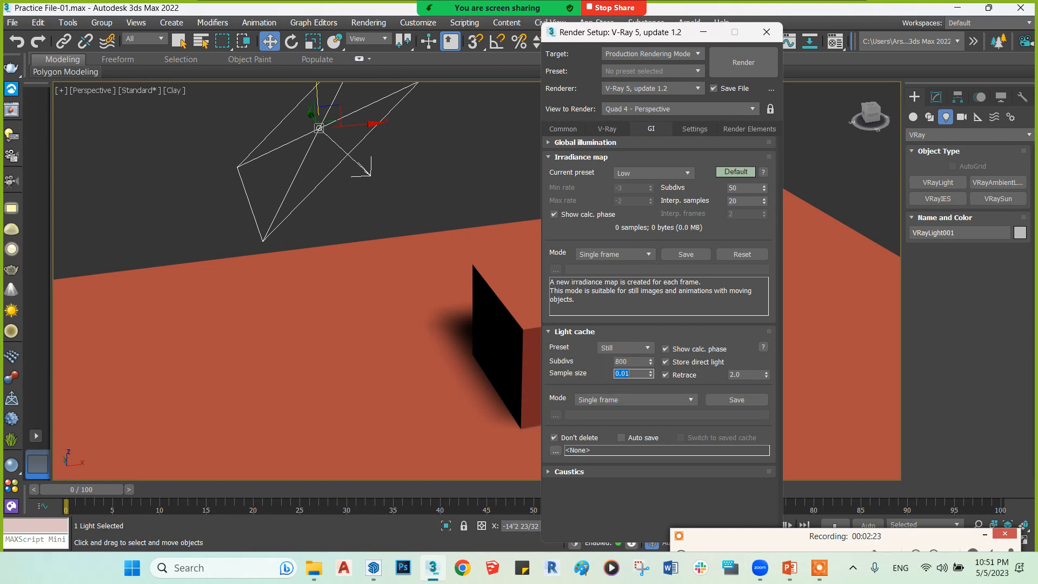
{"action": "type", "text": "0.01"}
- Enter final-render values: irradiance map preset Medium - animation, light cache subdivs 1600 and sample size 0.005
{"action": "left_click", "coordinate": [654, 174]}
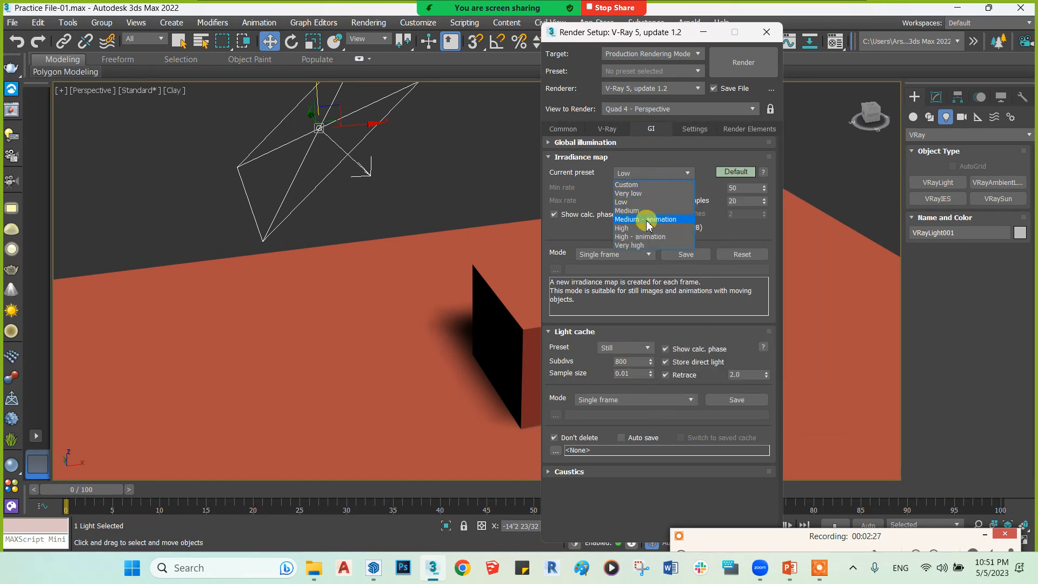
{"action": "left_click", "coordinate": [647, 221]}
{"action": "double_click", "coordinate": [630, 361]}
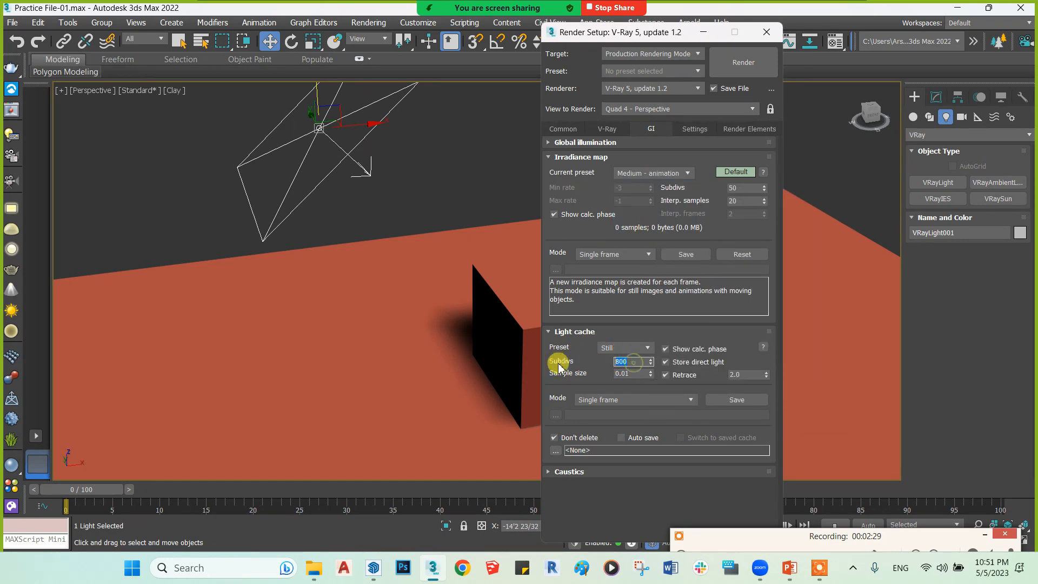
{"action": "type", "text": "16"}
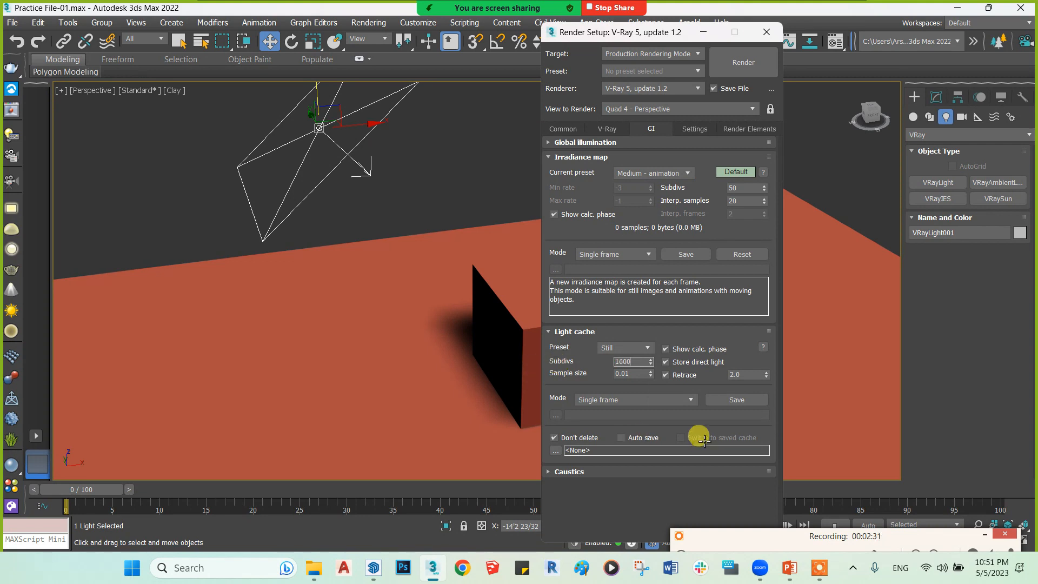
{"action": "double_click", "coordinate": [630, 373]}
{"action": "type", "text": "05"}
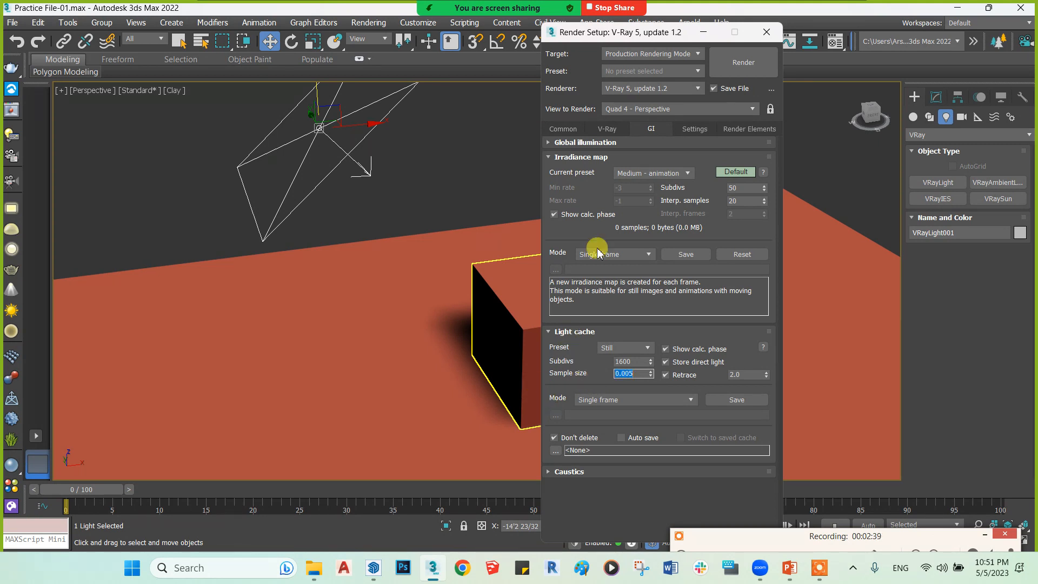
- Open V-Ray's System settings and select the dynamic memory limit value
{"action": "left_click", "coordinate": [681, 133]}
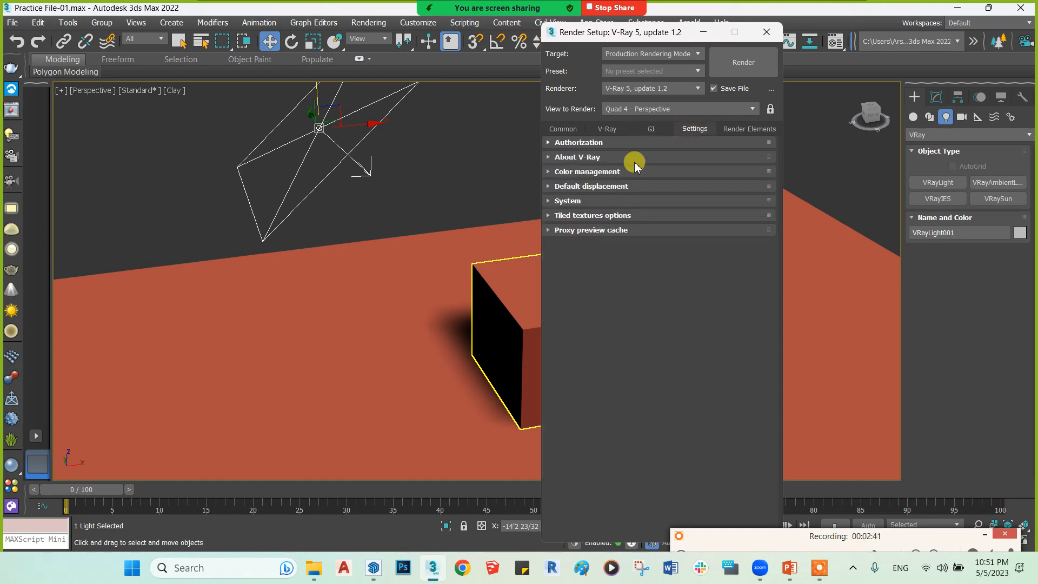
{"action": "left_click", "coordinate": [584, 202]}
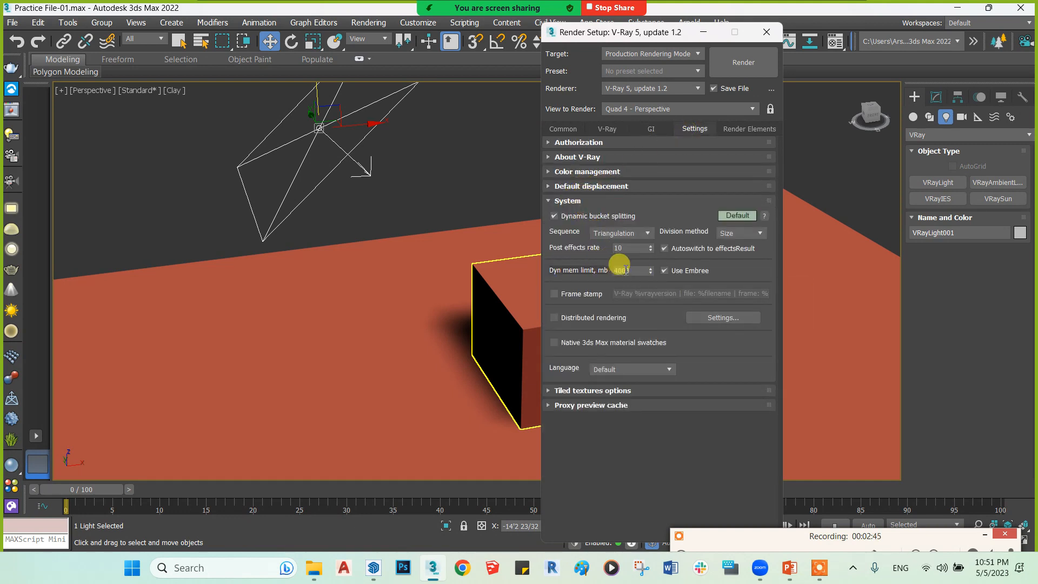
{"action": "left_click_drag", "start_coordinate": [633, 271], "coordinate": [589, 272]}
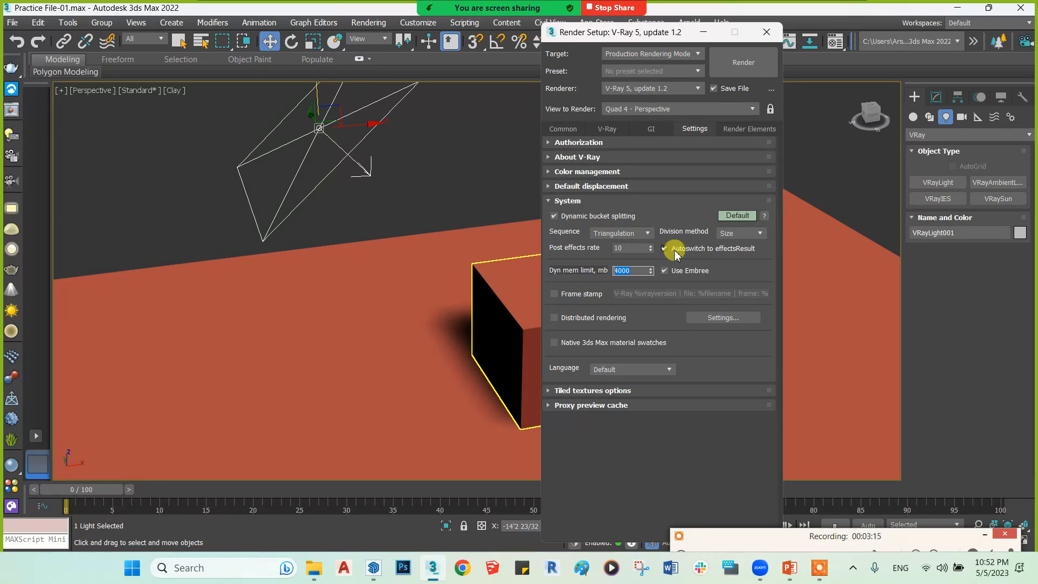
- Switch to the PowerPoint presentation and open slide 28 on the dynamic memory limit render setting
{"action": "left_click", "coordinate": [791, 569]}
{"action": "left_click", "coordinate": [112, 411]}
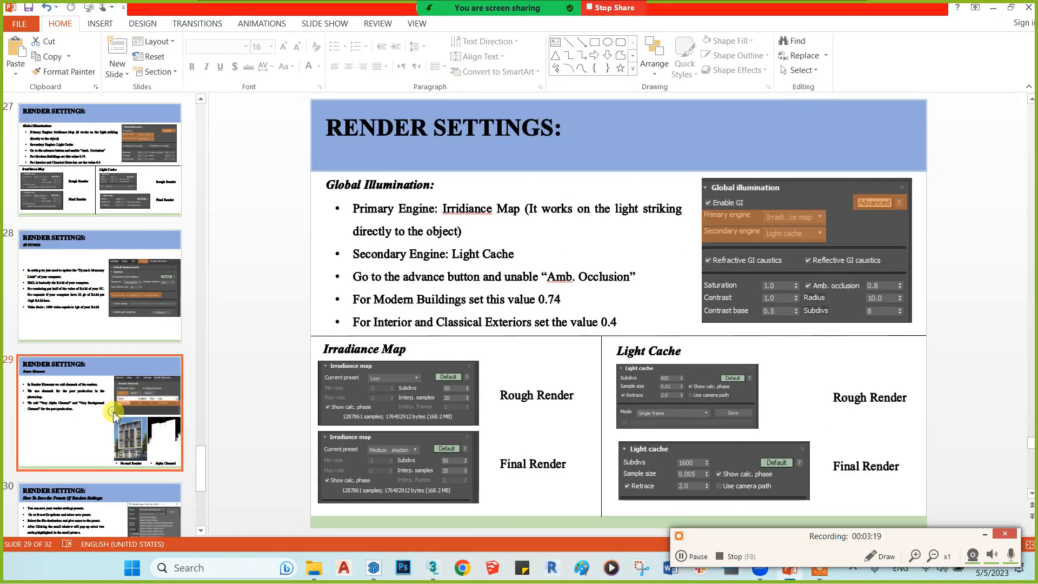
{"action": "left_click", "coordinate": [125, 286]}
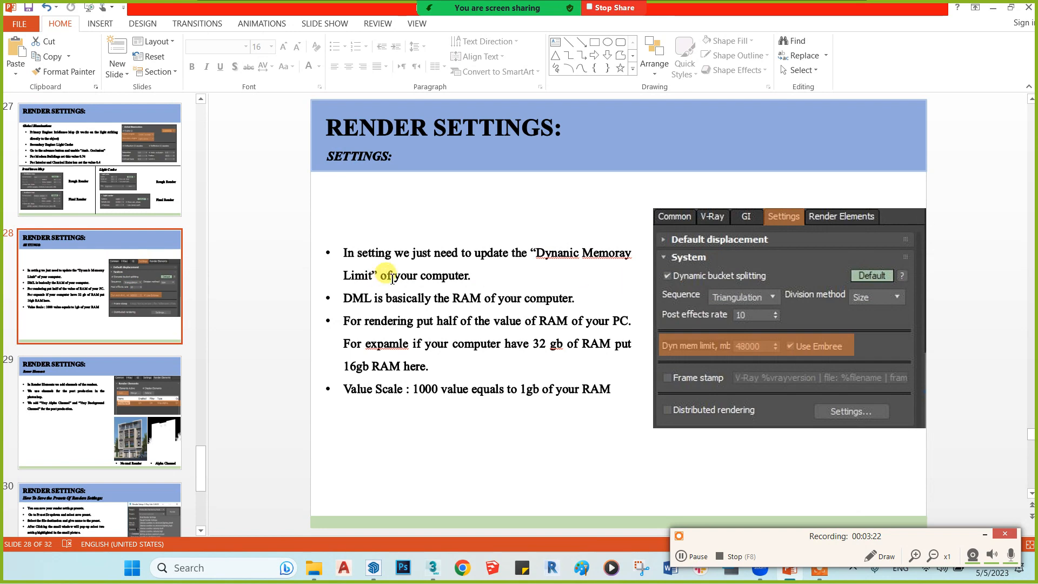
- Revisit slide 27 on global illumination render settings and return to slide 28 on the dynamic memory limit
{"action": "left_click", "coordinate": [101, 203]}
{"action": "left_click", "coordinate": [106, 258]}
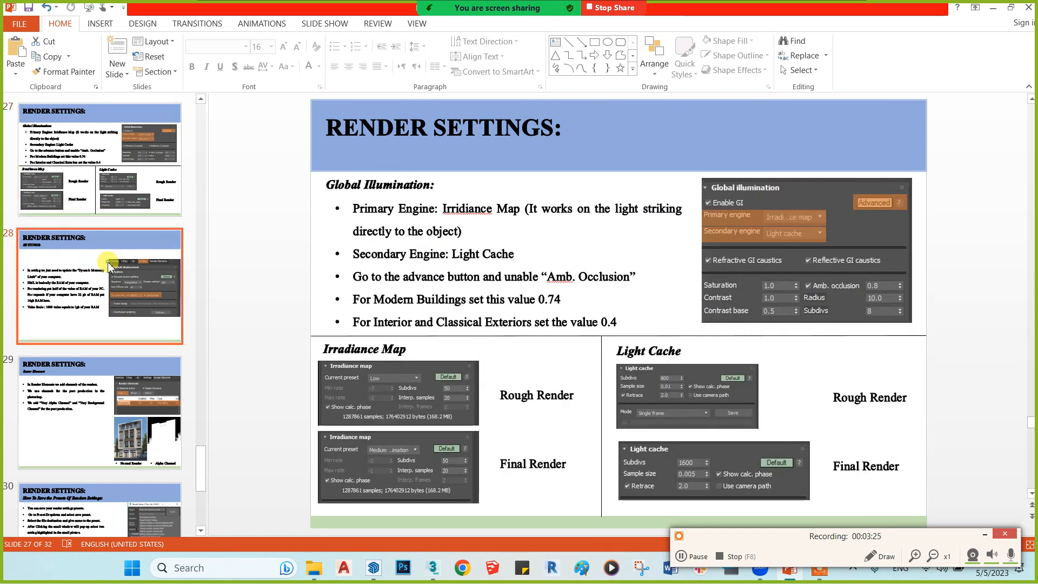
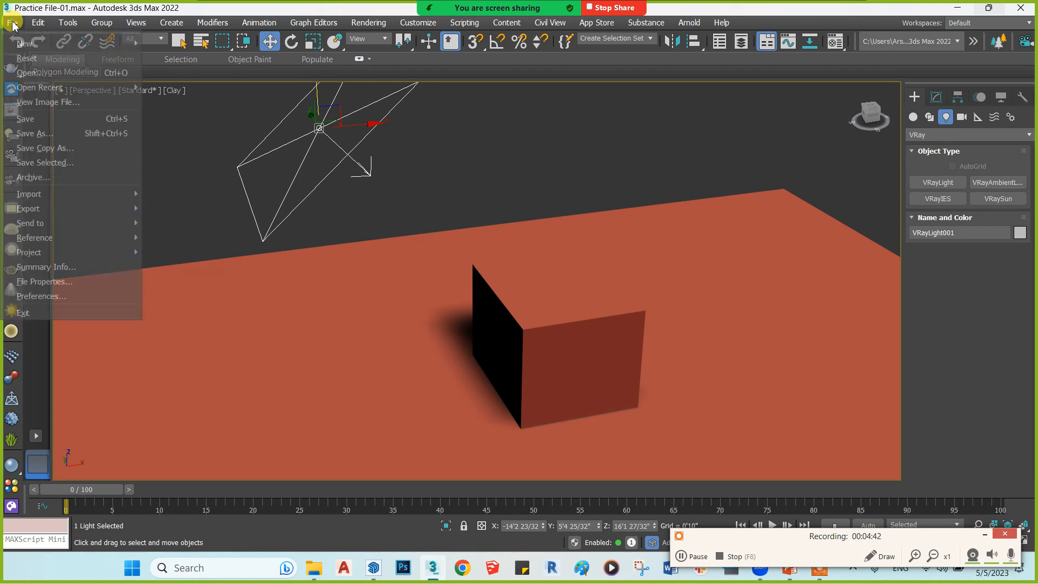
- Start a completely new scene, discarding the unsaved changes in the practice file
{"action": "left_click", "coordinate": [11, 25]}
{"action": "left_click", "coordinate": [38, 23]}
{"action": "mouse_move", "coordinate": [12, 22]}
{"action": "mouse_move", "coordinate": [24, 43]}
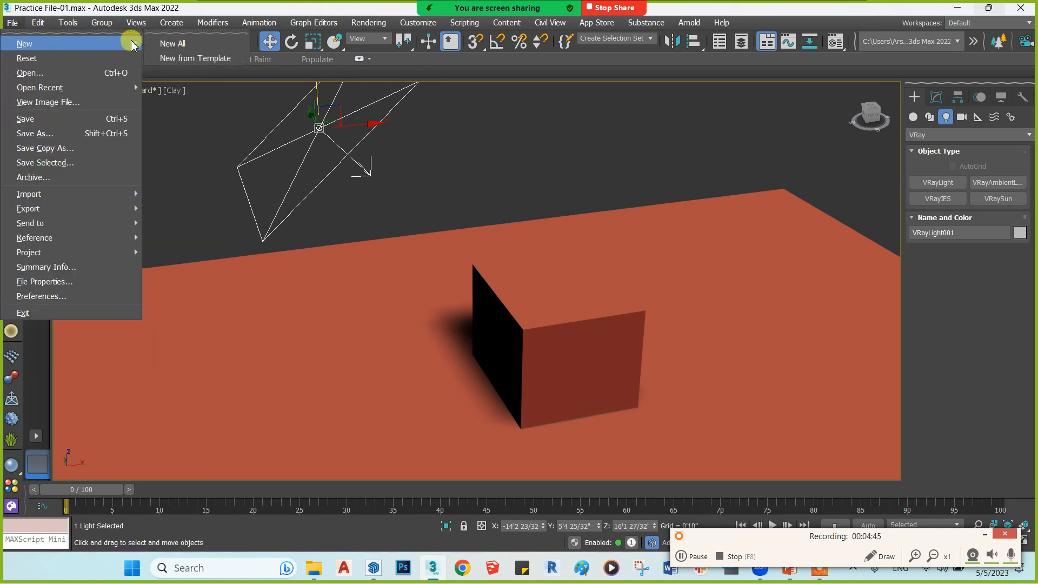
{"action": "left_click", "coordinate": [162, 42]}
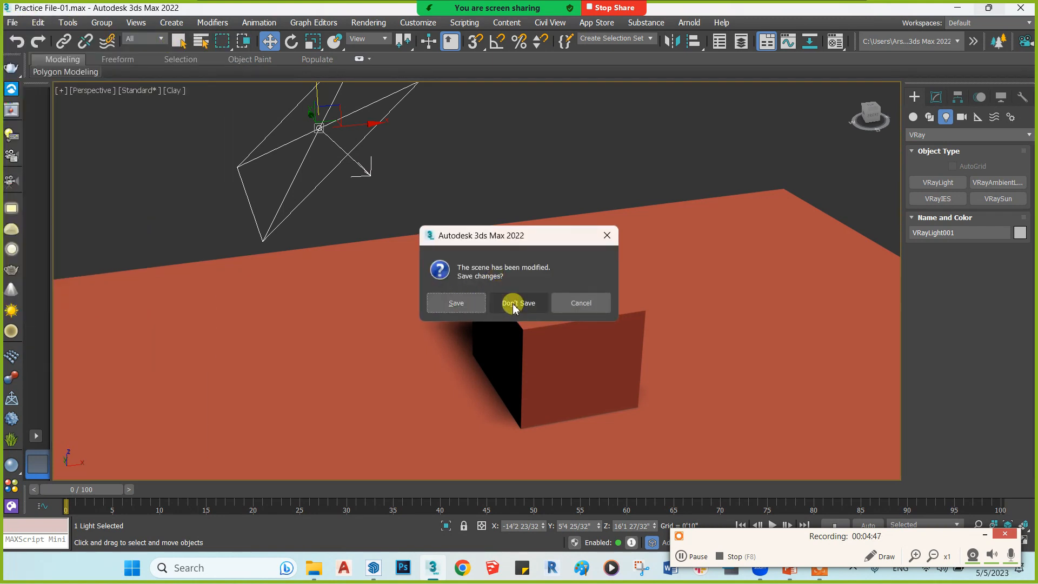
{"action": "left_click", "coordinate": [514, 302]}
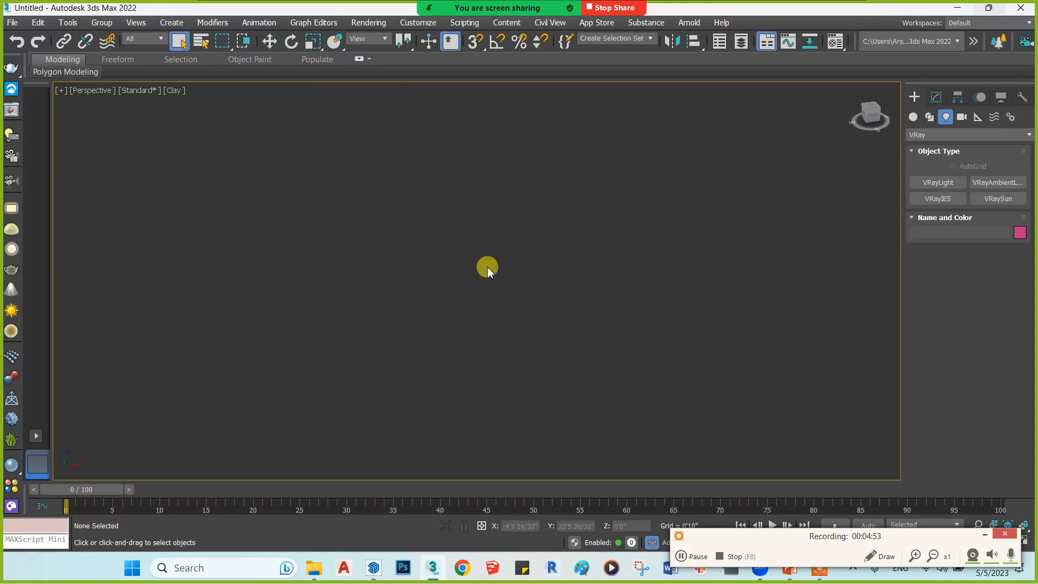
- Switch from the maximized Perspective view to the four-viewport layout
{"action": "key", "text": "alt+w"}
{"action": "key", "text": "alt+w"}
{"action": "key", "text": "alt+w"}
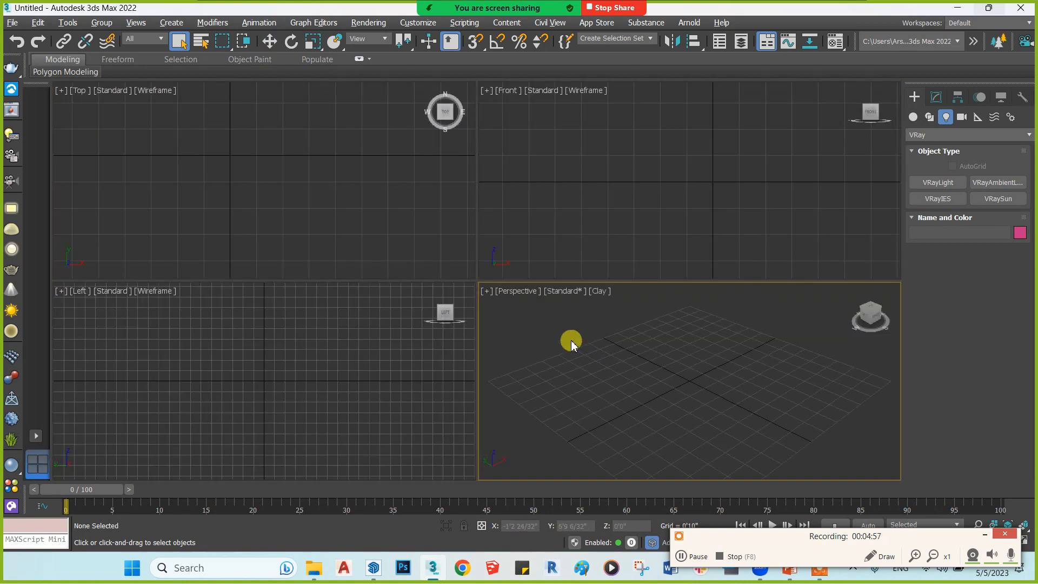
{"action": "key", "text": "alt+w"}
{"action": "key", "text": "alt+w"}
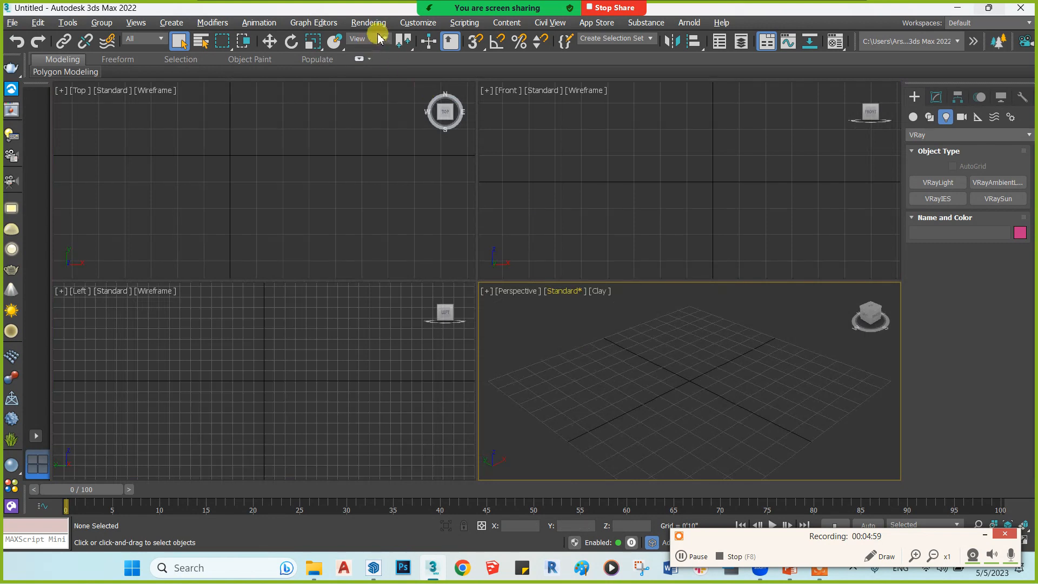
- In Render Setup, set the output size to Custom with a width of 800 and lock the image aspect
{"action": "left_click", "coordinate": [372, 22]}
{"action": "left_click", "coordinate": [393, 87]}
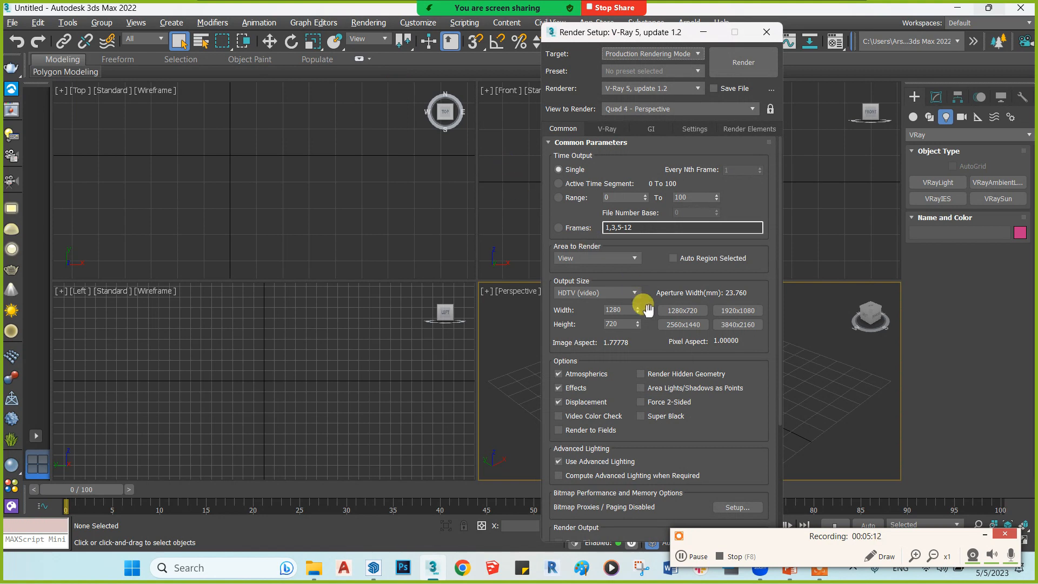
{"action": "left_click", "coordinate": [611, 294]}
{"action": "left_click", "coordinate": [594, 304]}
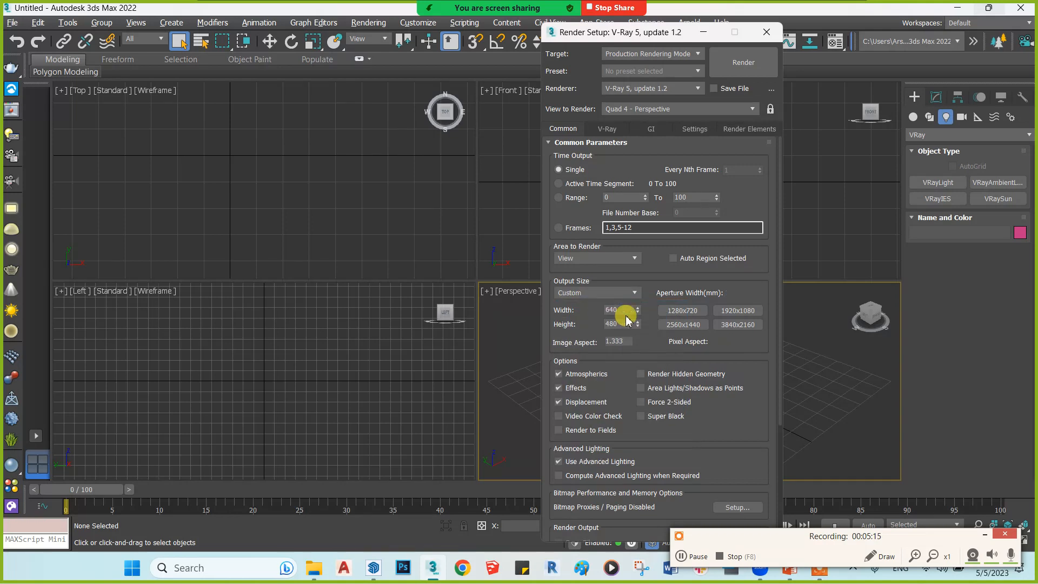
{"action": "left_click", "coordinate": [622, 309]}
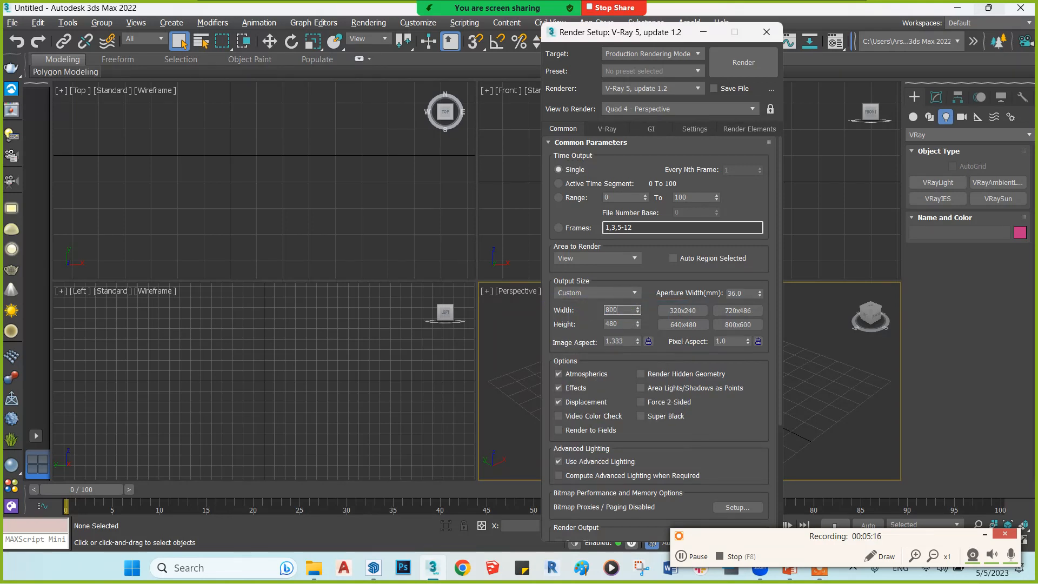
{"action": "left_click", "coordinate": [648, 342]}
{"action": "left_click", "coordinate": [573, 143]}
- In the V-Ray render settings, set the image sampler (antialiasing) type to Bucket
{"action": "left_click", "coordinate": [606, 129]}
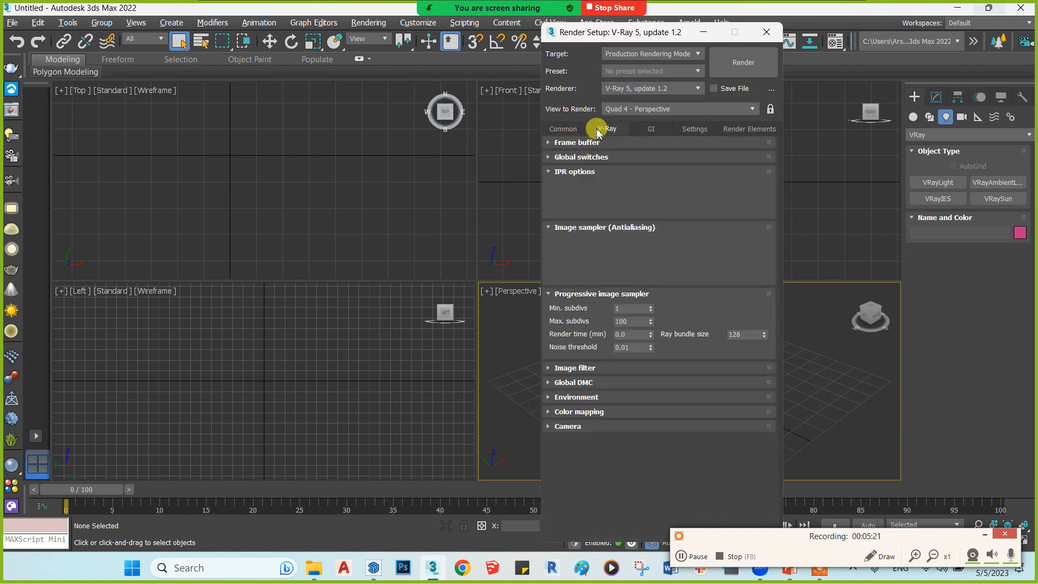
{"action": "left_click", "coordinate": [579, 142]}
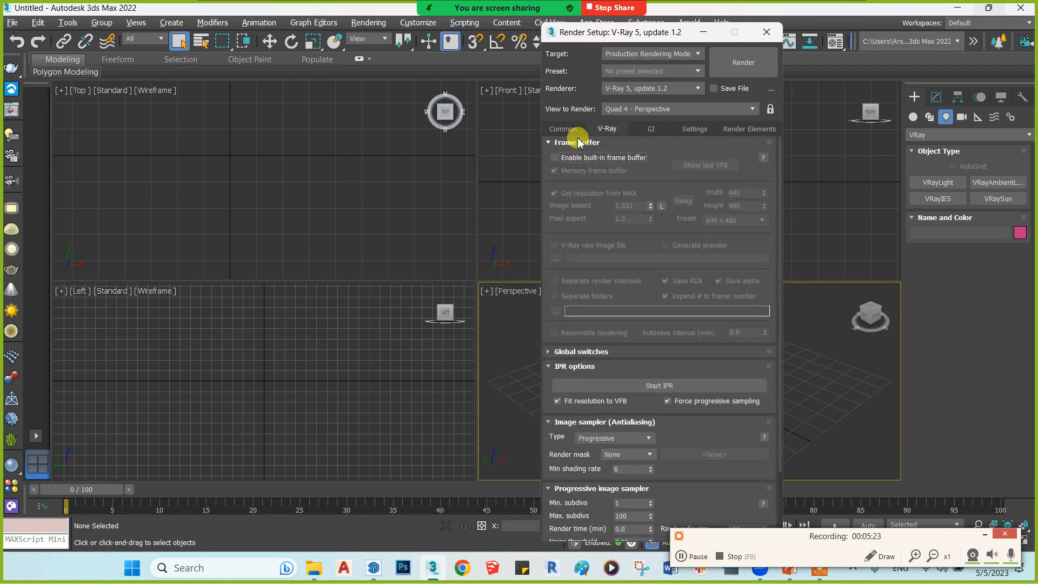
{"action": "left_click", "coordinate": [574, 142]}
{"action": "left_click", "coordinate": [581, 156]}
{"action": "left_click", "coordinate": [580, 156]}
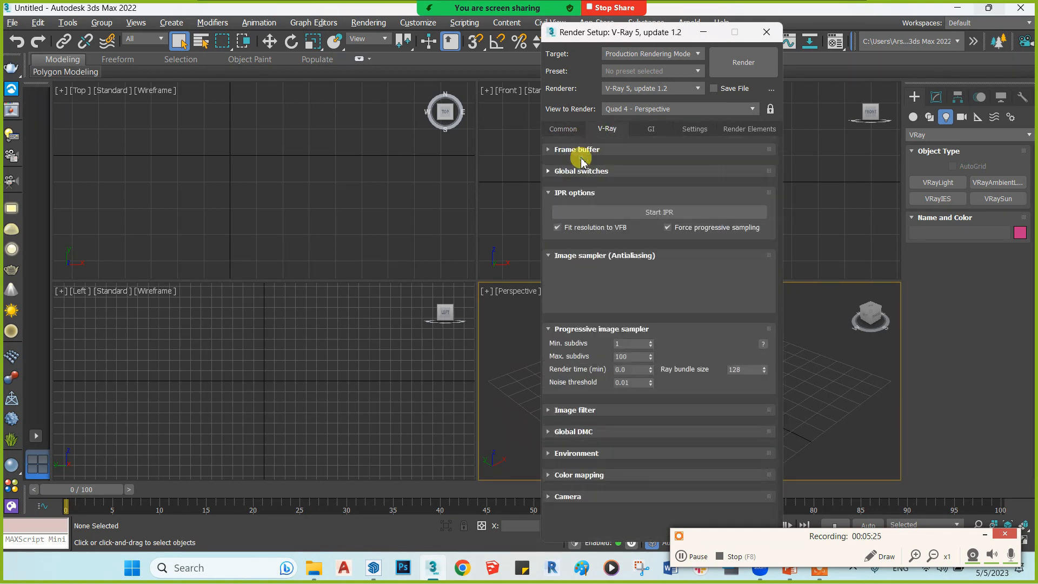
{"action": "left_click", "coordinate": [582, 177]}
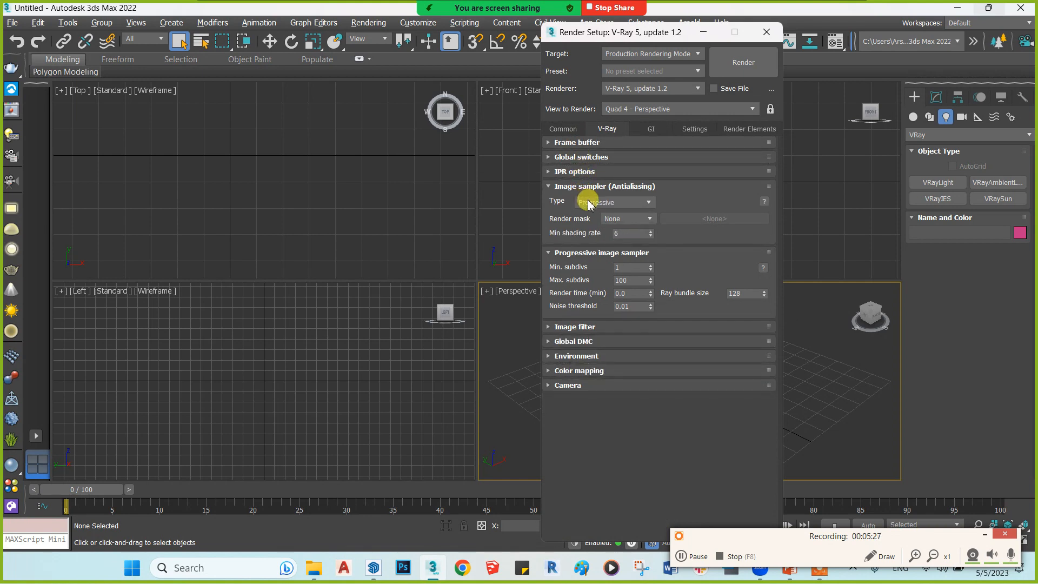
{"action": "left_click", "coordinate": [588, 203]}
{"action": "left_click", "coordinate": [589, 214]}
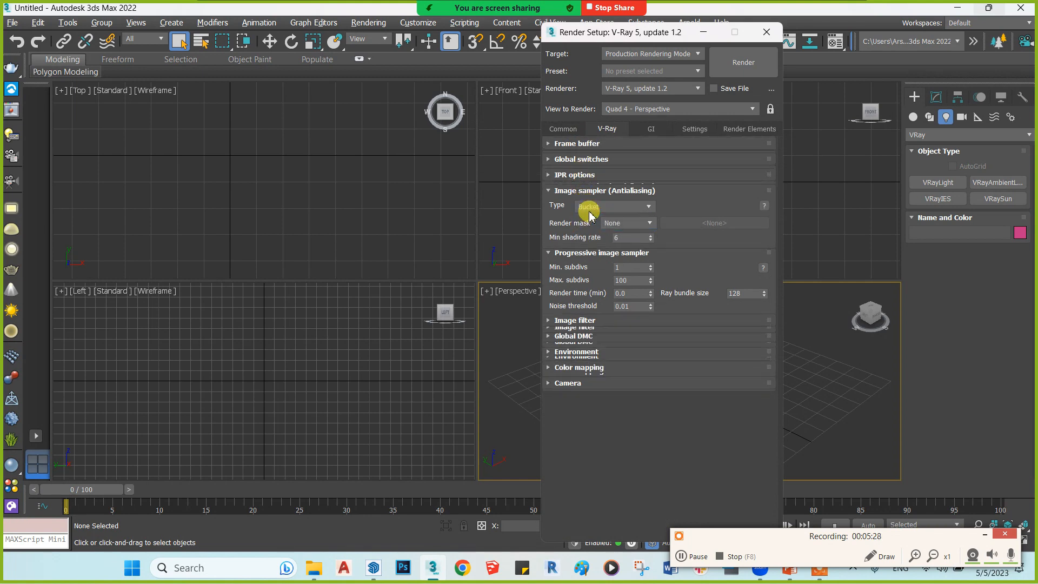
{"action": "left_click", "coordinate": [591, 186]}
- Set the bucket image sampler's max subdivs to 5
{"action": "double_click", "coordinate": [628, 227]}
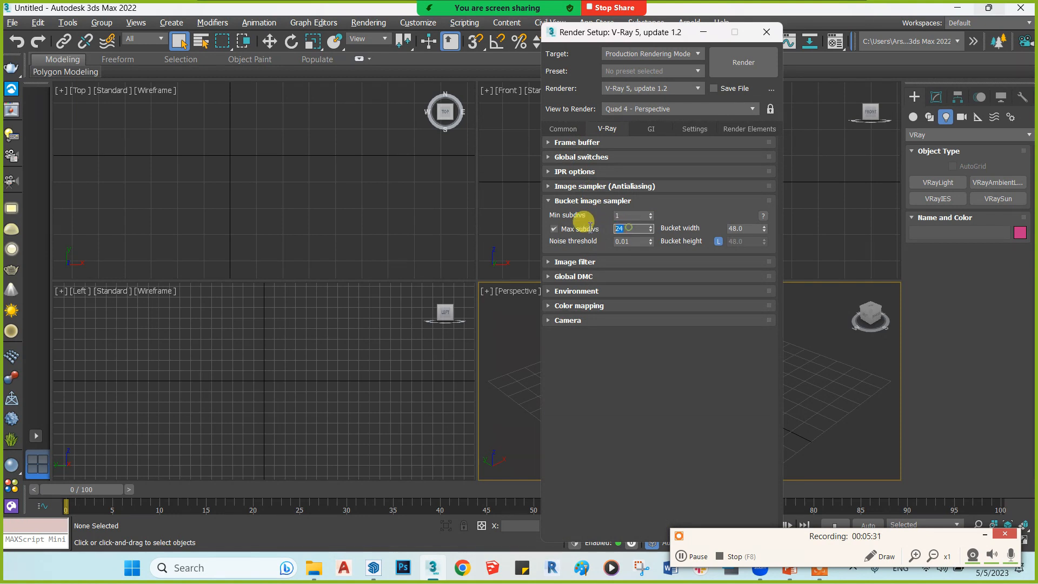
{"action": "type", "text": "5"}
{"action": "key", "text": "Tab"}
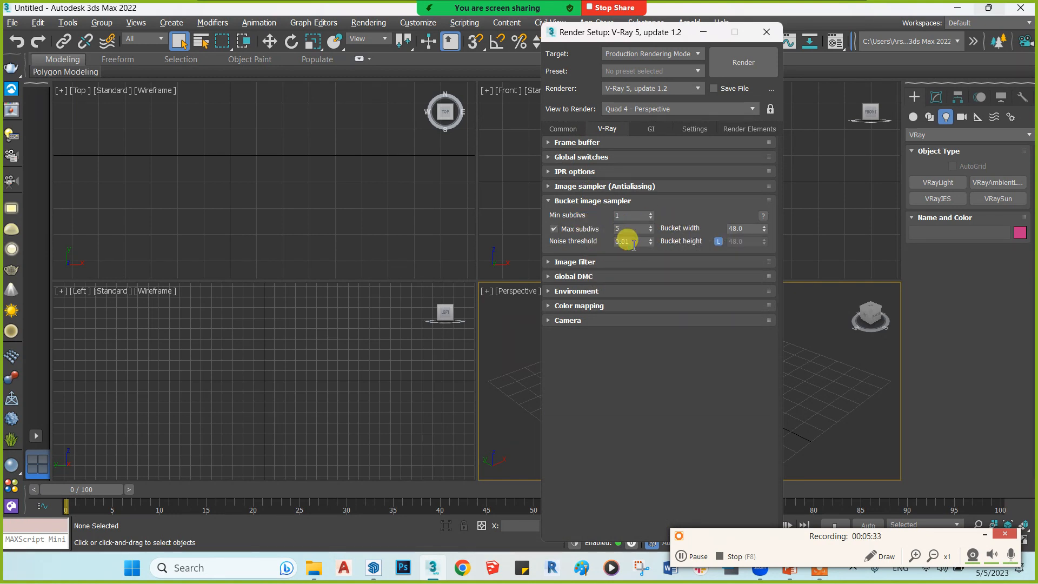
{"action": "left_click", "coordinate": [594, 204]}
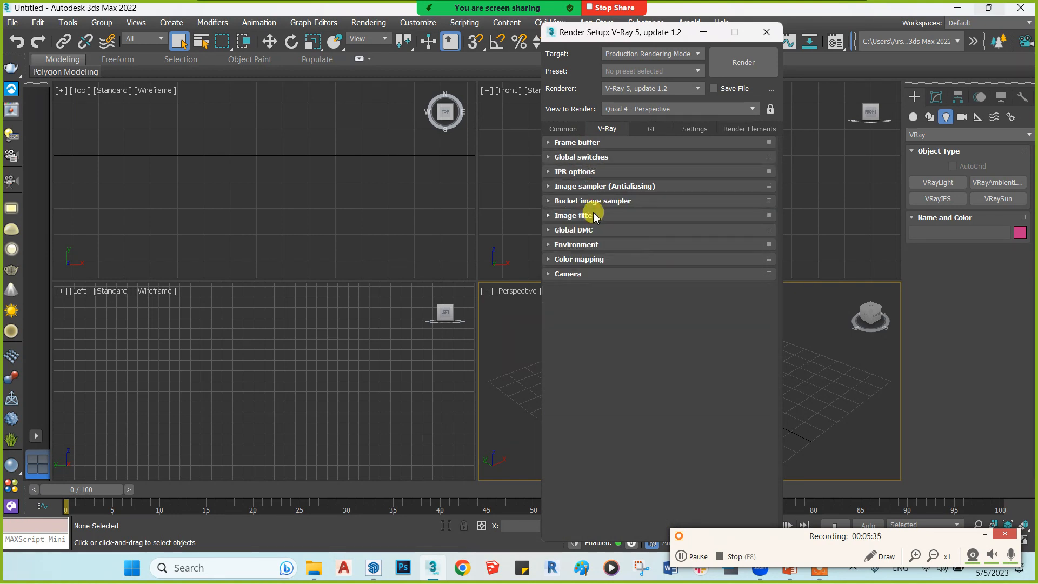
- Change the image filter to Catmull-Rom
{"action": "left_click", "coordinate": [595, 216]}
{"action": "left_click", "coordinate": [698, 233]}
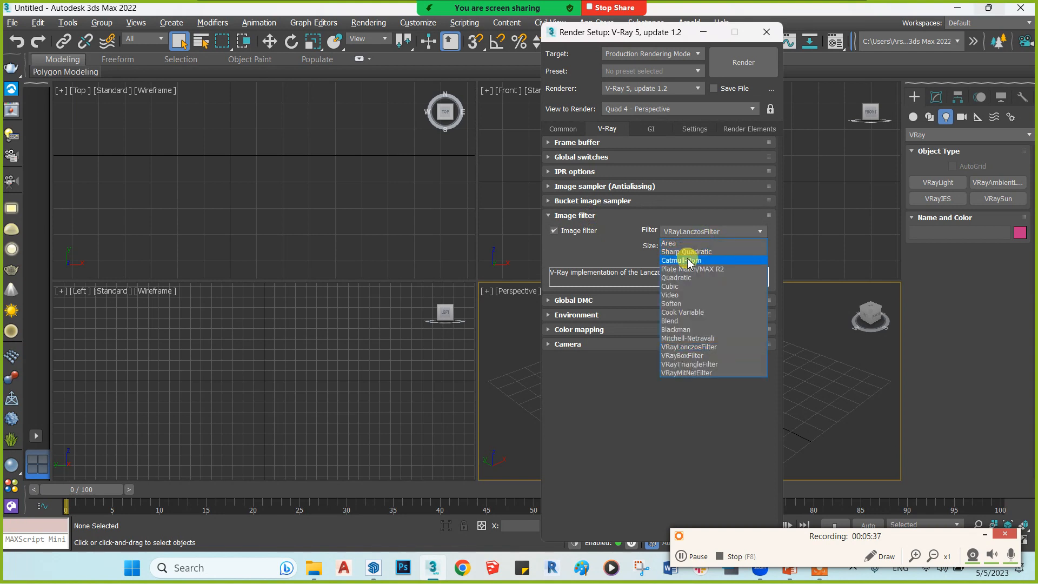
{"action": "left_click", "coordinate": [688, 261]}
{"action": "left_click", "coordinate": [585, 216]}
- Set the color mapping type to Exponential and enable Sub-pixel mapping in its advanced options
{"action": "left_click", "coordinate": [586, 232]}
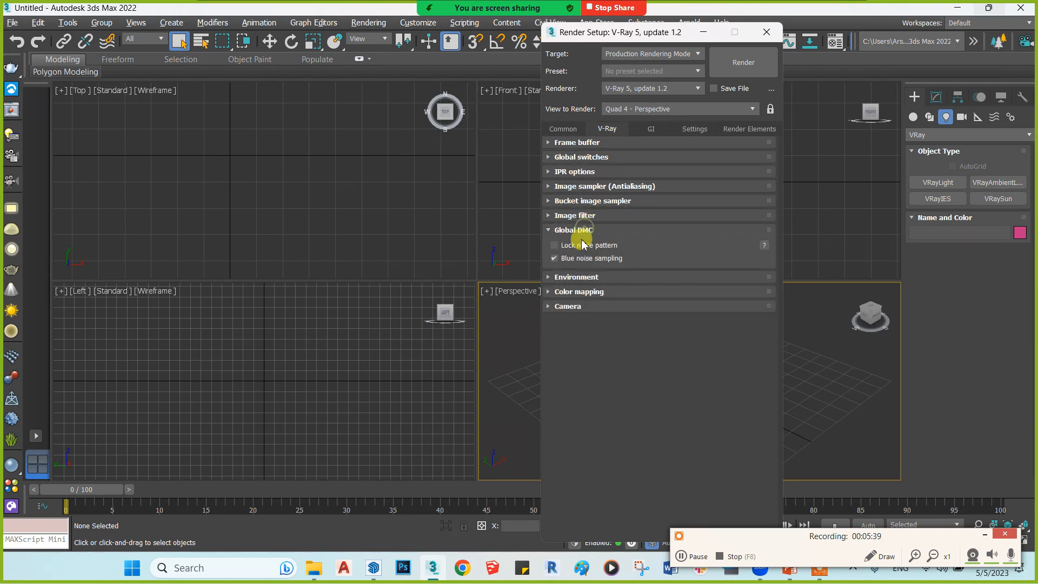
{"action": "left_click", "coordinate": [572, 229]}
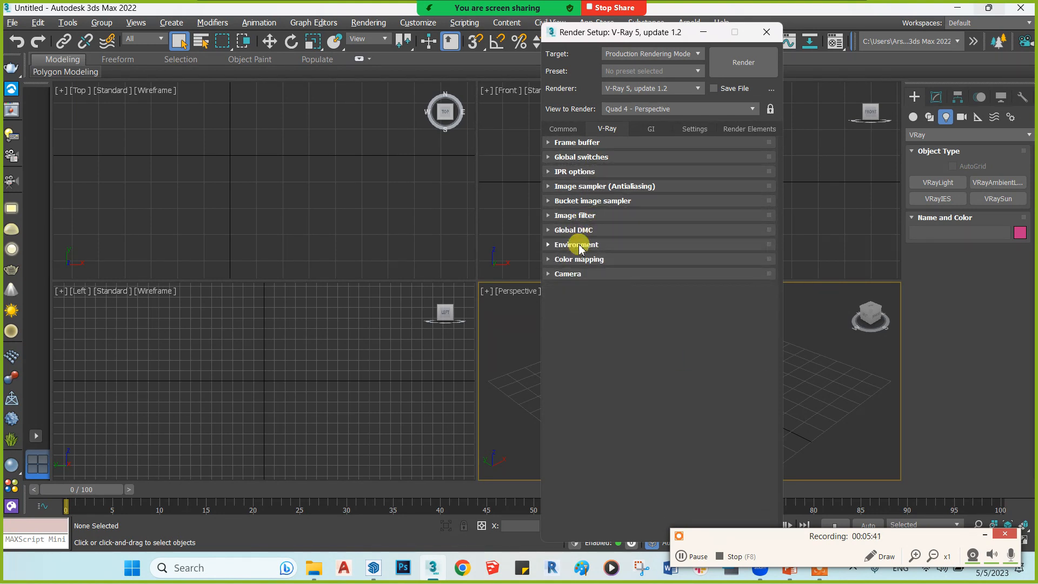
{"action": "left_click", "coordinate": [577, 244]}
{"action": "left_click", "coordinate": [574, 245]}
{"action": "left_click", "coordinate": [583, 260]}
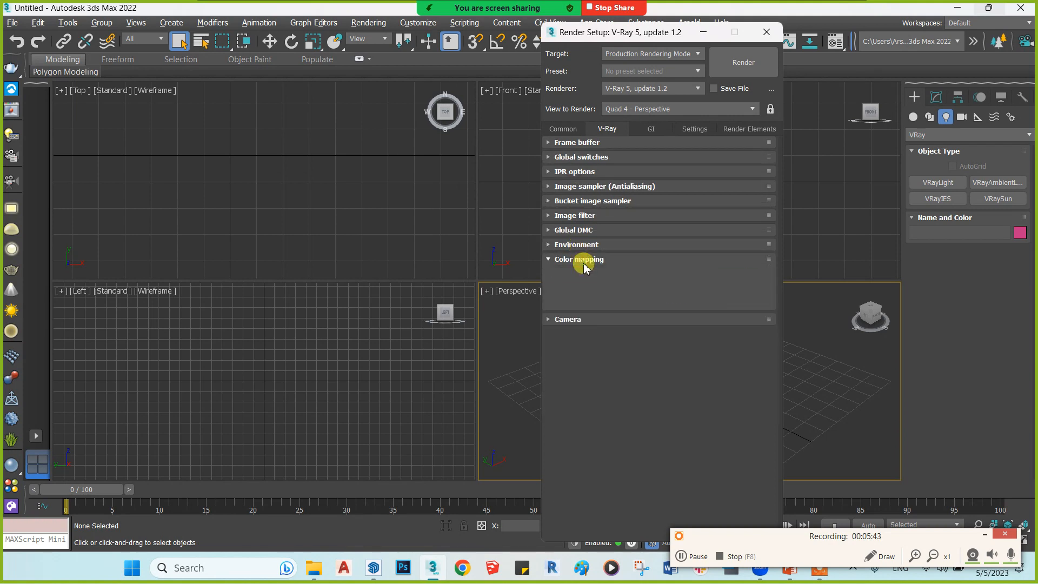
{"action": "left_click", "coordinate": [588, 275]}
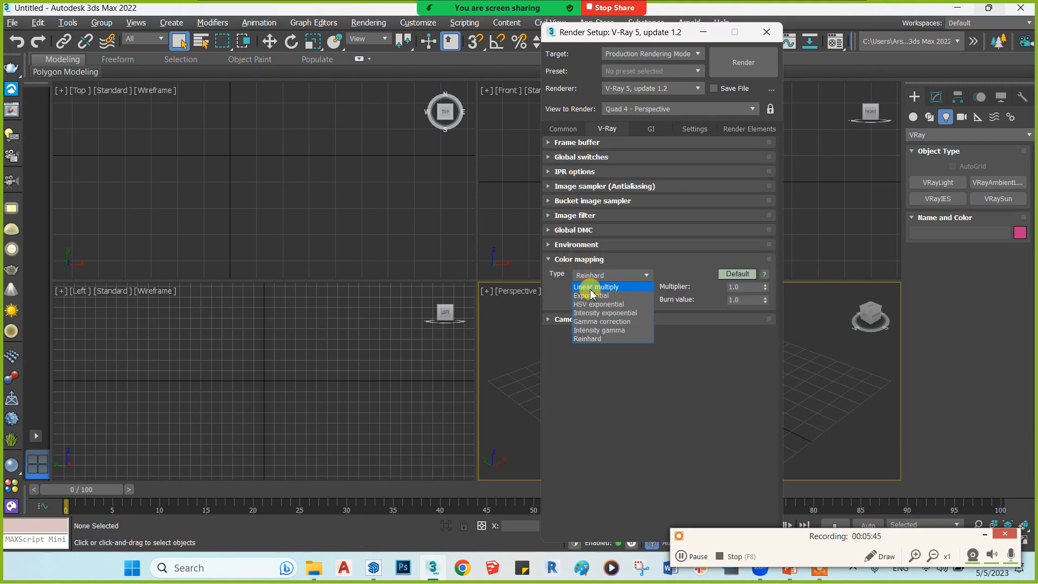
{"action": "left_click", "coordinate": [591, 296]}
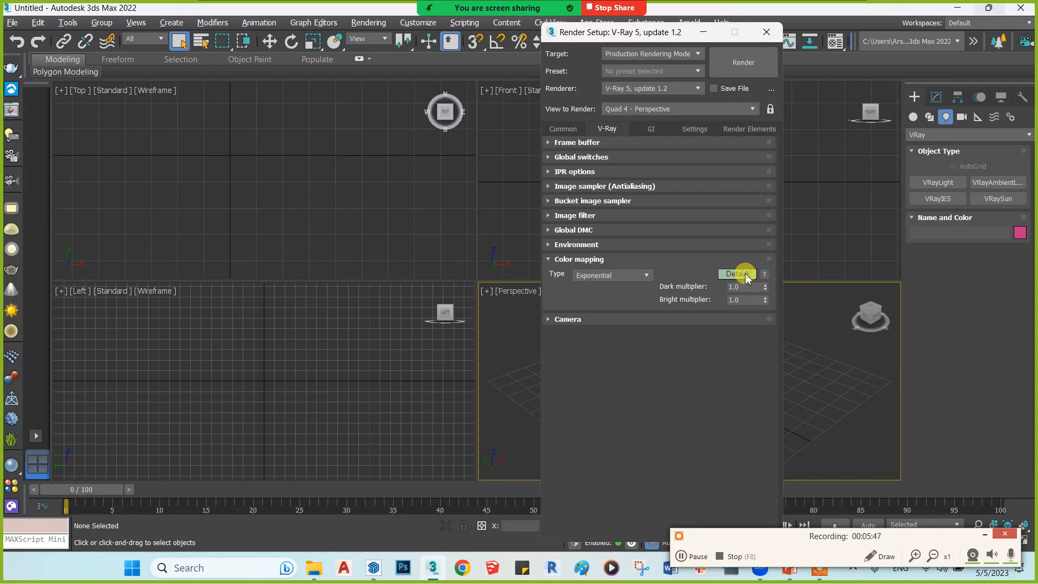
{"action": "left_click", "coordinate": [745, 274]}
{"action": "left_click", "coordinate": [557, 326]}
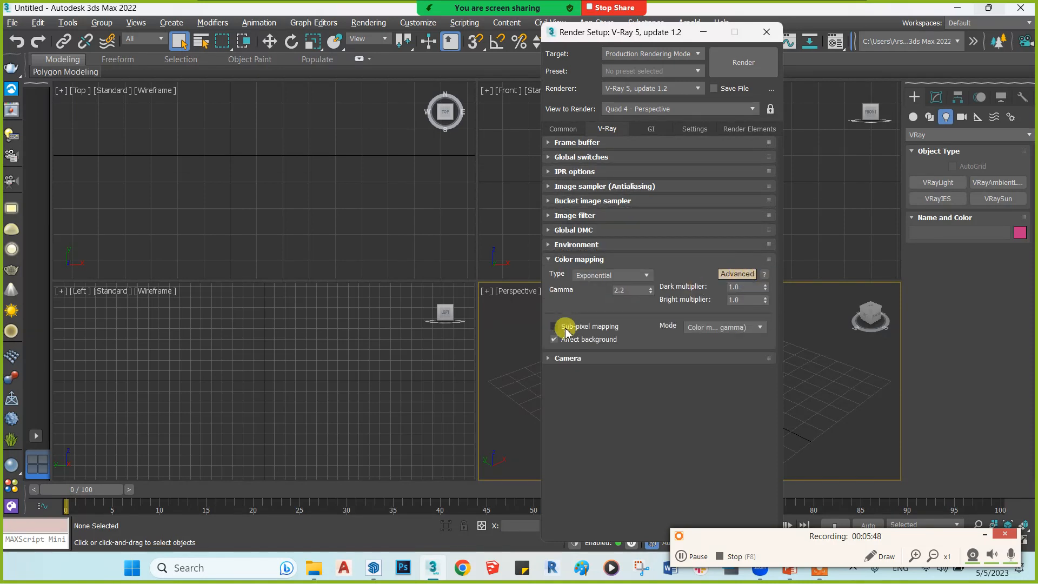
{"action": "left_click", "coordinate": [589, 259]}
- Set the global illumination primary engine to Irradiance map
{"action": "left_click", "coordinate": [652, 130]}
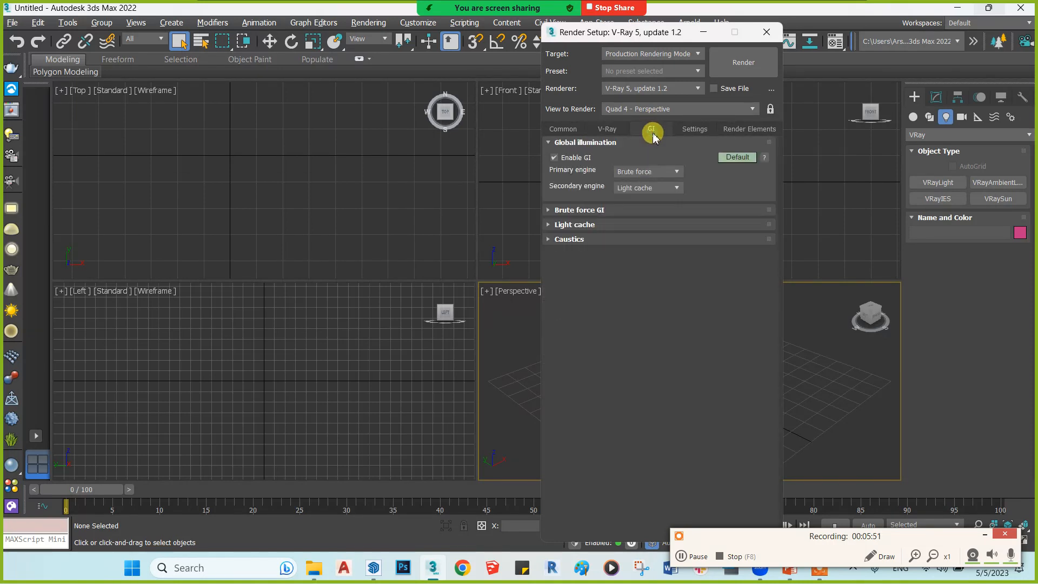
{"action": "left_click", "coordinate": [645, 171]}
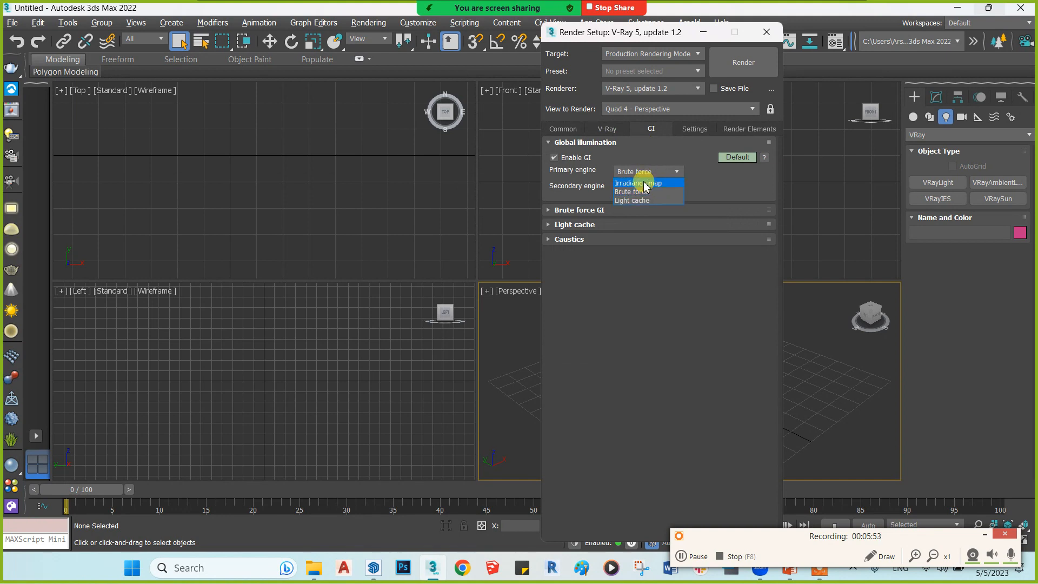
{"action": "left_click", "coordinate": [643, 184]}
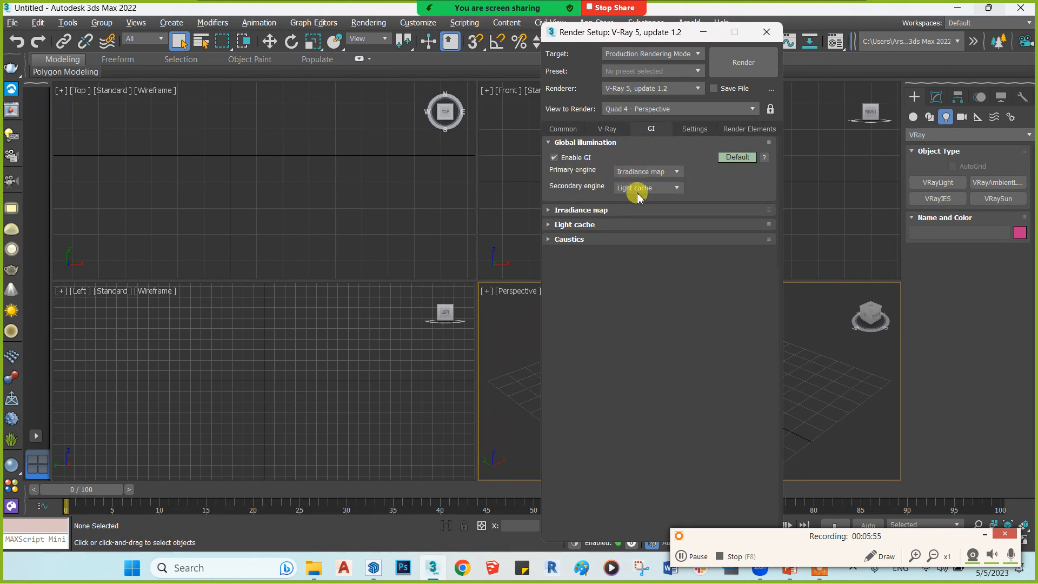
- Show the advanced global illumination options, enable ambient occlusion and enter a new amount for it
{"action": "left_click", "coordinate": [737, 158]}
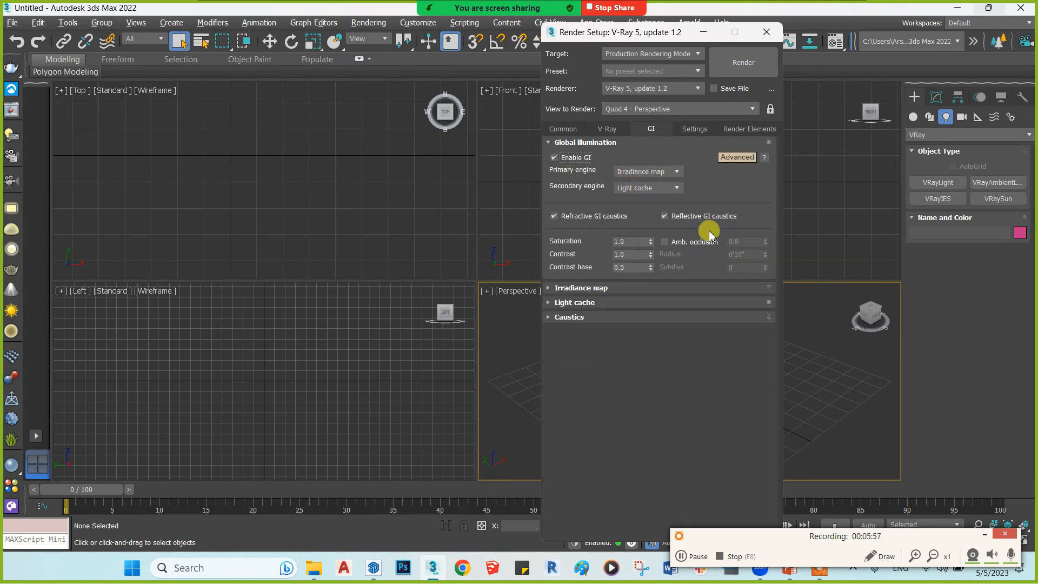
{"action": "left_click", "coordinate": [664, 242]}
{"action": "double_click", "coordinate": [735, 241]}
{"action": "type", "text": "0"}
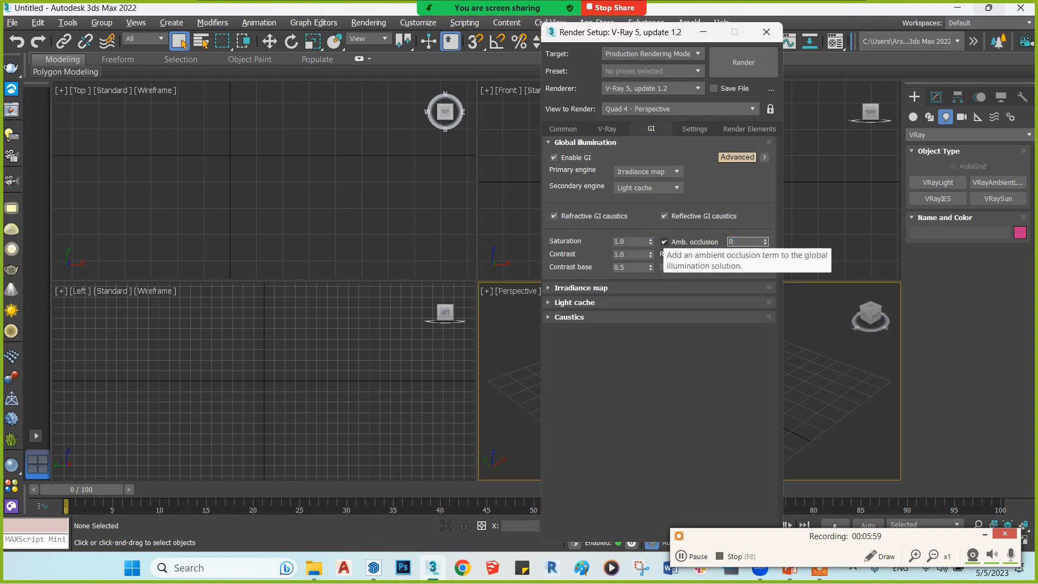
{"action": "left_click", "coordinate": [605, 138]}
{"action": "left_click", "coordinate": [604, 140]}
{"action": "left_click", "coordinate": [599, 142]}
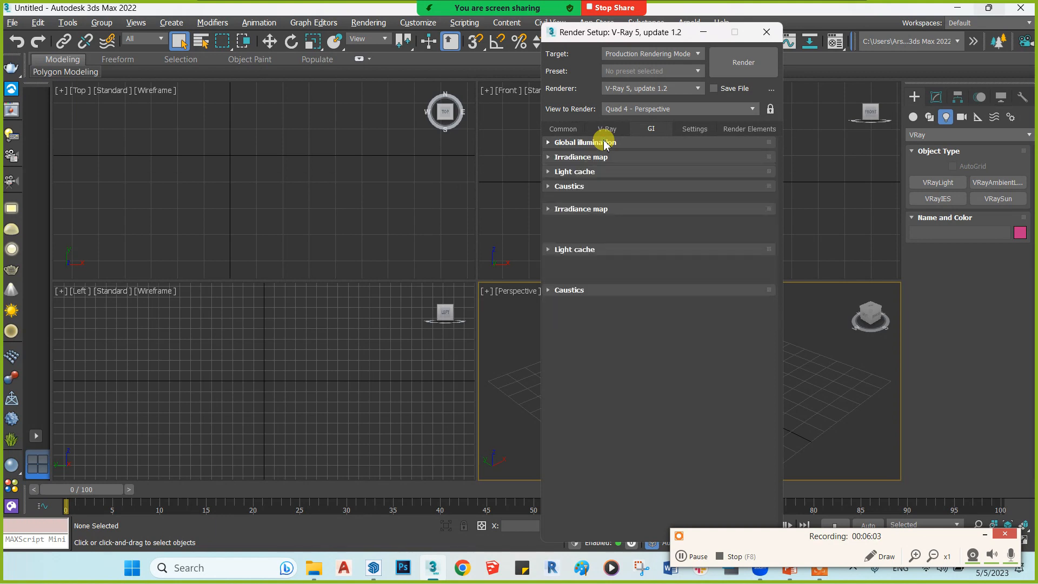
- Set the irradiance map's current preset to Low
{"action": "left_click", "coordinate": [602, 157]}
{"action": "left_click", "coordinate": [622, 173]}
{"action": "left_click", "coordinate": [625, 204]}
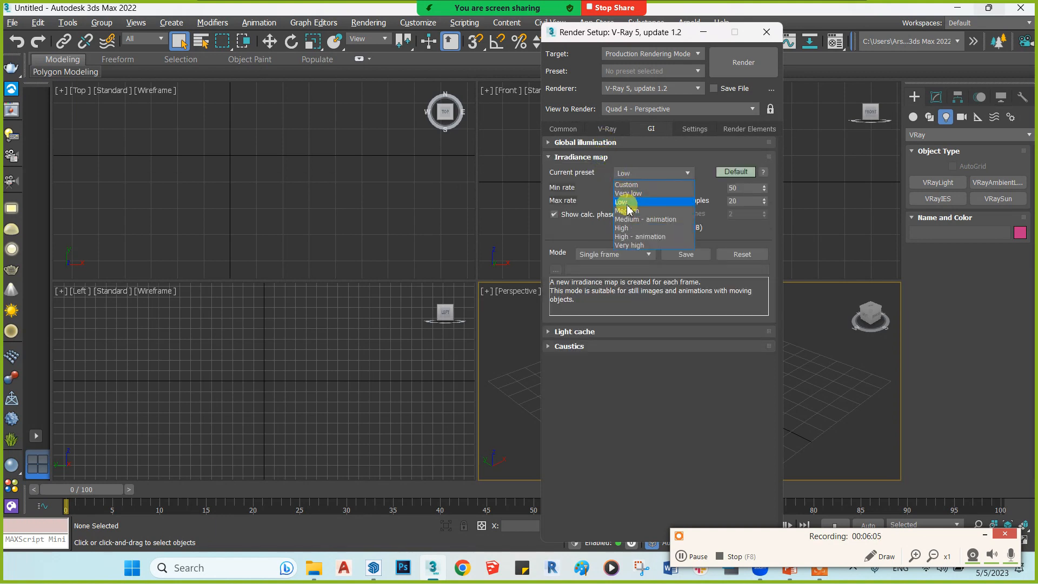
{"action": "left_click", "coordinate": [593, 157]}
- Set the light cache subdivs to 800
{"action": "left_click", "coordinate": [594, 172]}
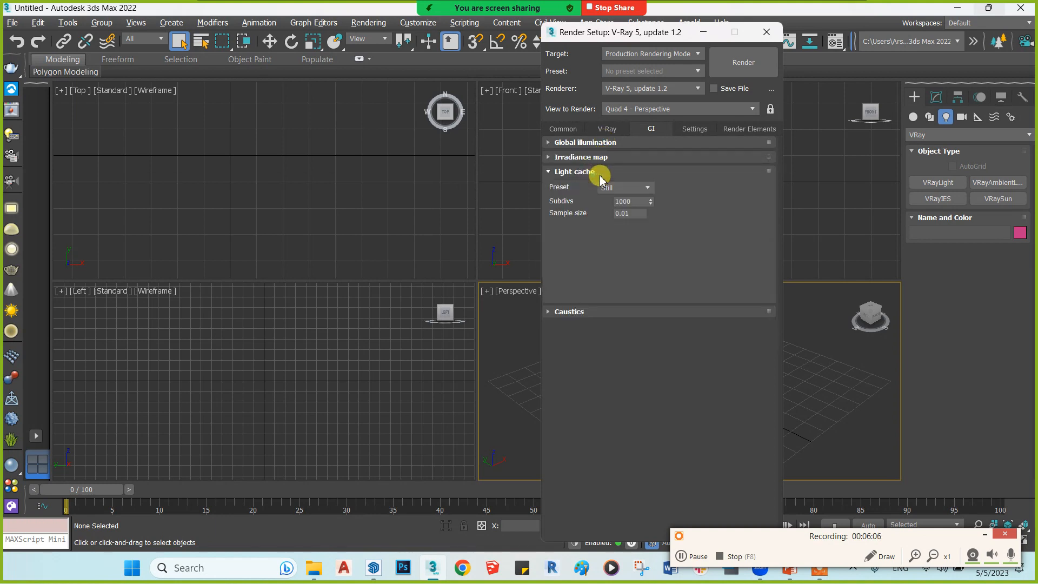
{"action": "double_click", "coordinate": [630, 201]}
{"action": "type", "text": "80"}
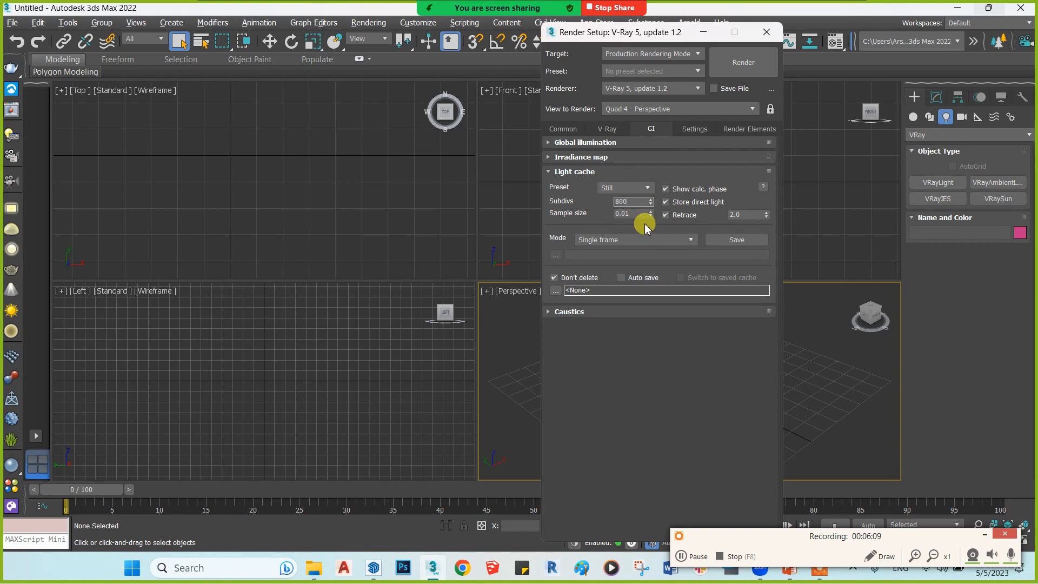
{"action": "type", "text": "0"}
{"action": "left_click", "coordinate": [629, 171]}
- Check the V-Ray system settings' dynamic memory limit, collapse the System section and look at the render elements
{"action": "left_click", "coordinate": [696, 128]}
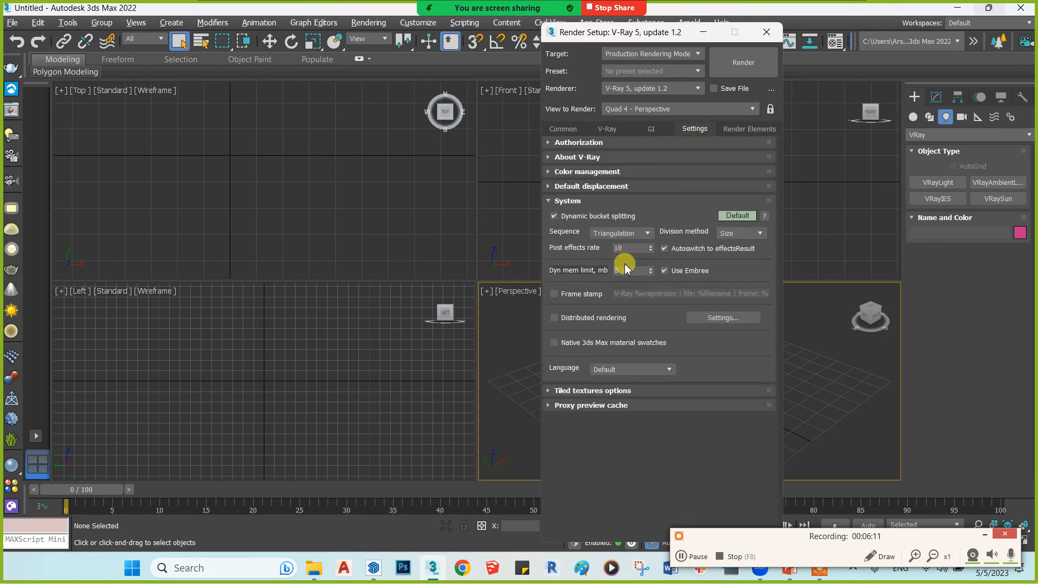
{"action": "double_click", "coordinate": [626, 270]}
{"action": "left_click", "coordinate": [590, 202]}
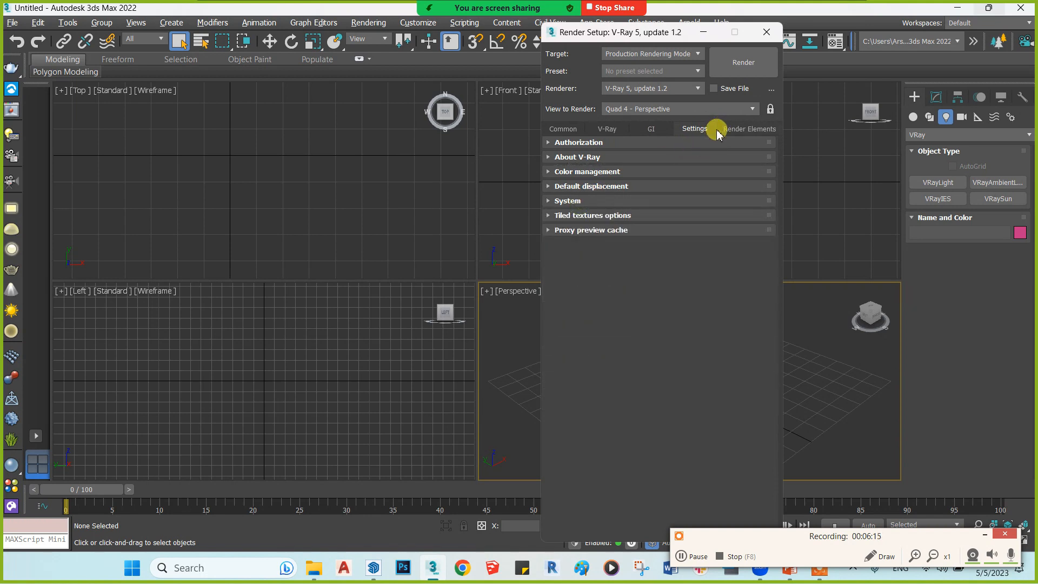
{"action": "left_click", "coordinate": [741, 129]}
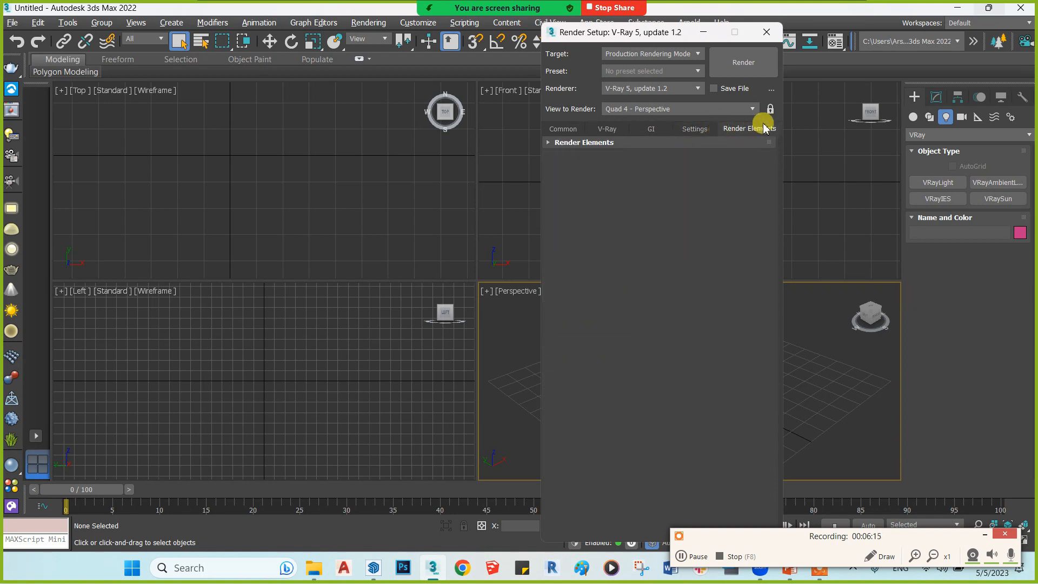
{"action": "left_click", "coordinate": [575, 128]}
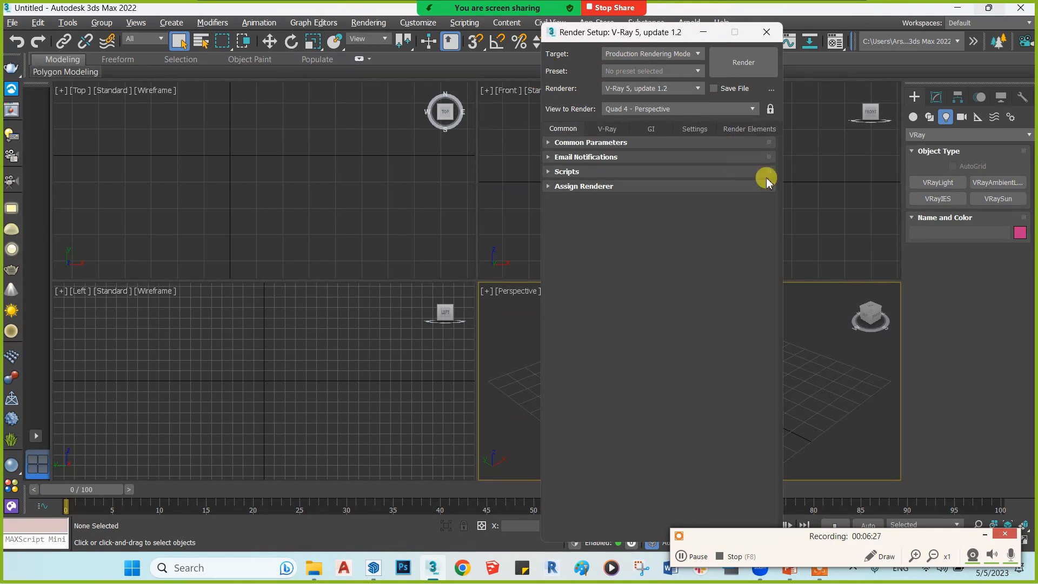
- Save the current render settings to the desktop as a preset file named Rough-Render Settings
{"action": "left_click", "coordinate": [642, 72]}
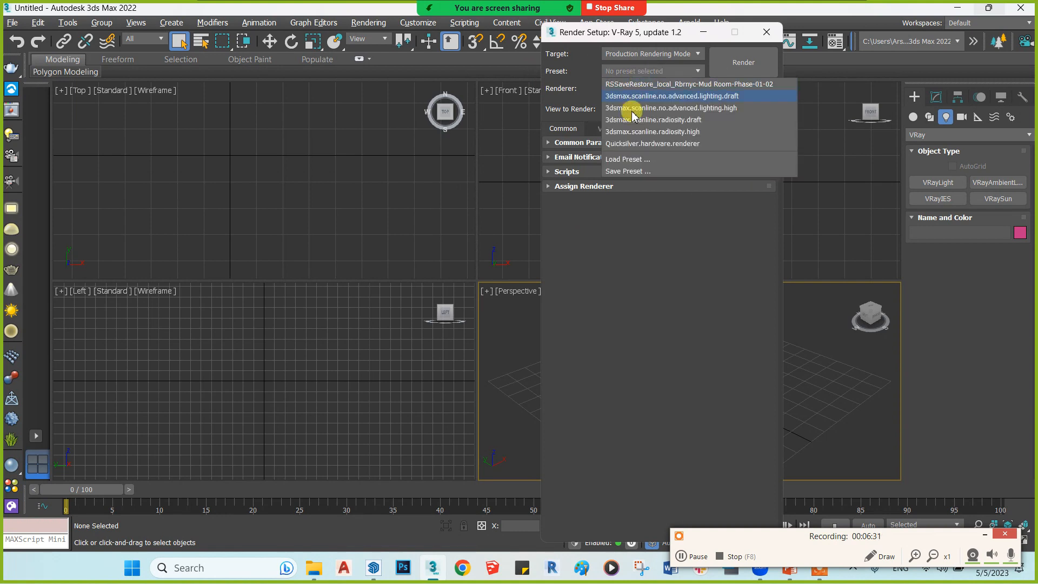
{"action": "left_click", "coordinate": [627, 171]}
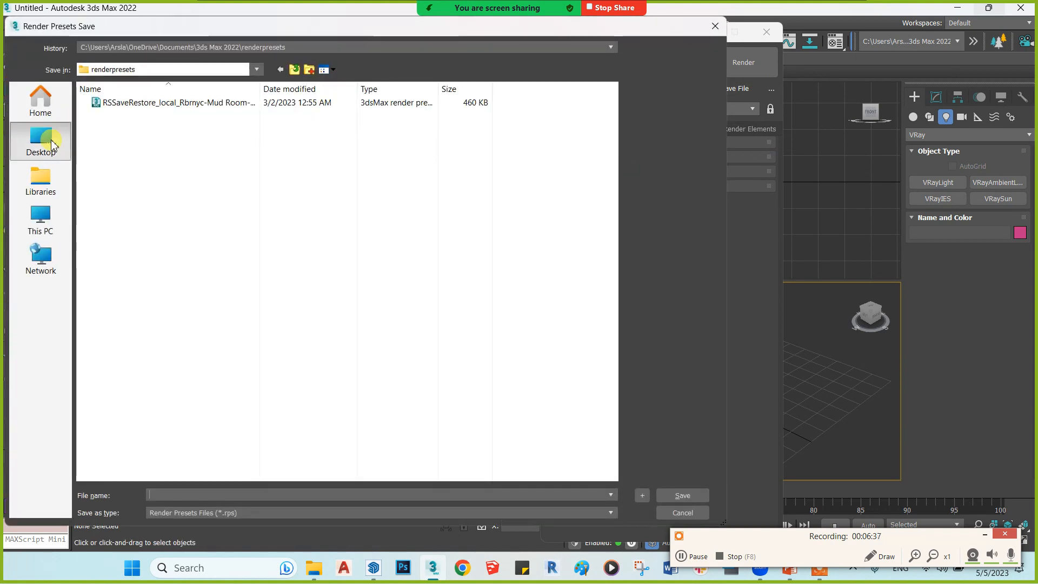
{"action": "left_click", "coordinate": [48, 142]}
{"action": "left_click", "coordinate": [190, 494]}
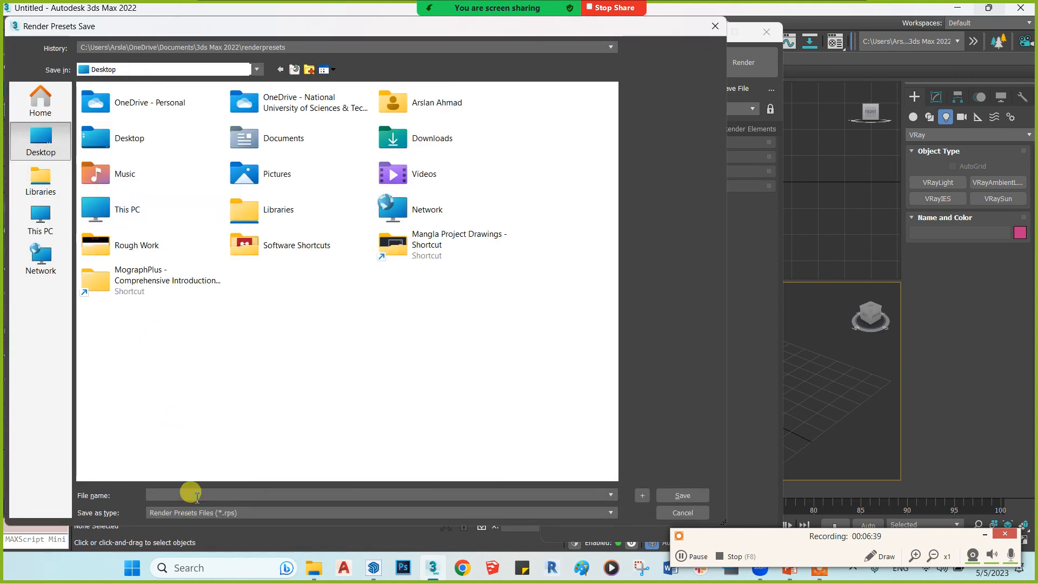
{"action": "type", "text": "Rough"}
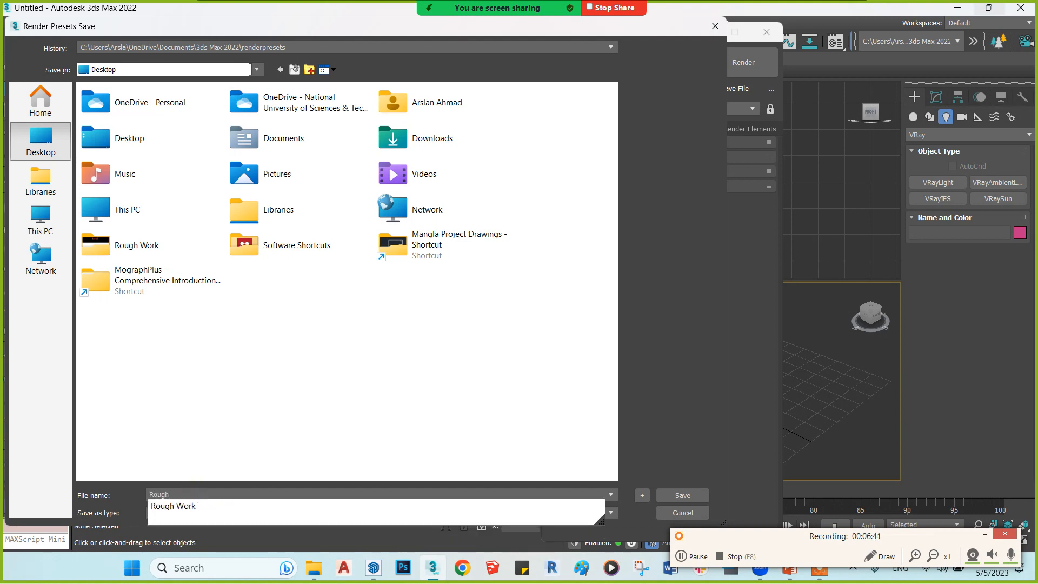
{"action": "type", "text": "-Rend"}
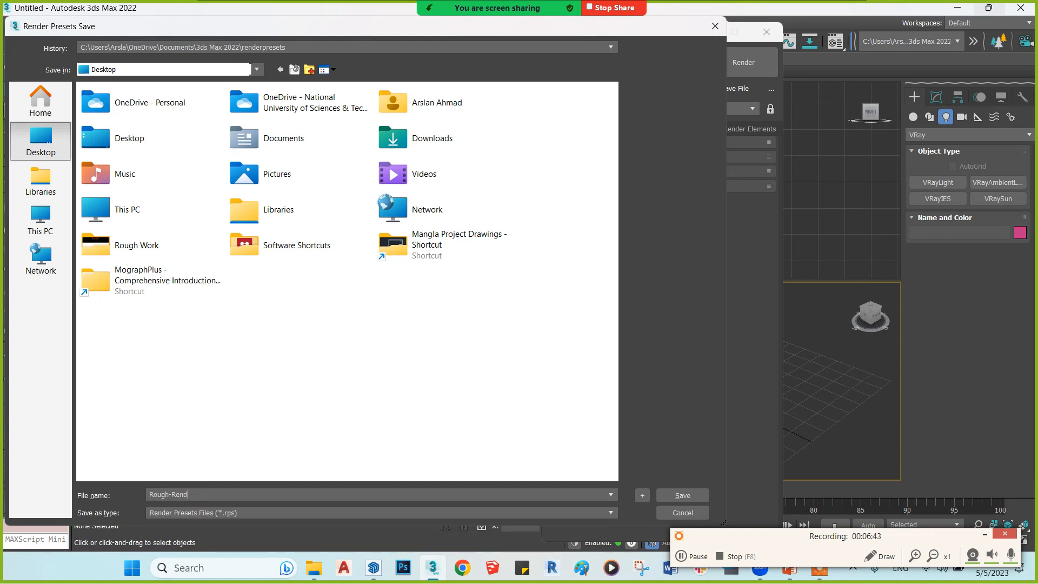
{"action": "type", "text": "er Settings"}
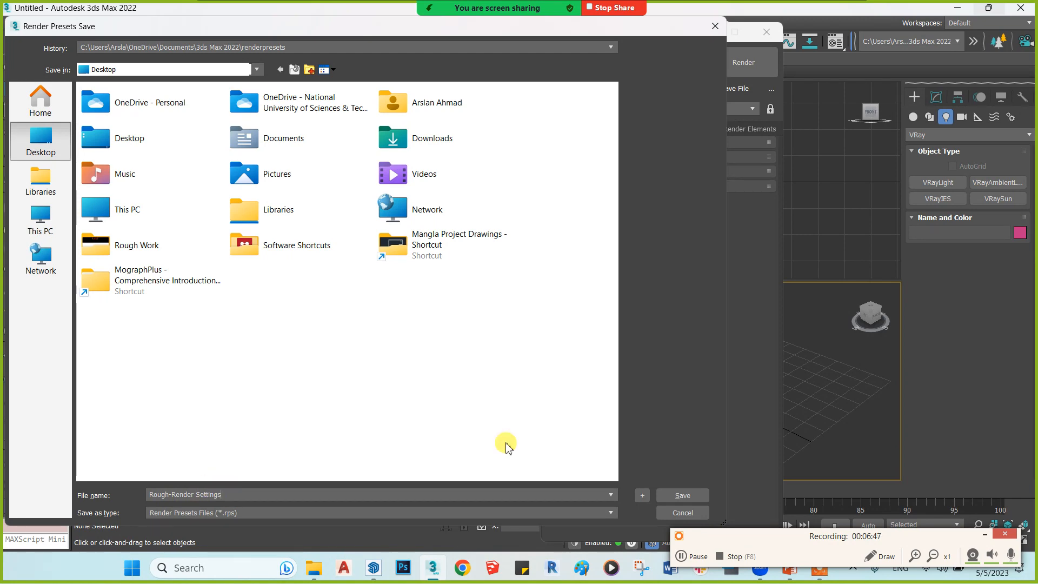
{"action": "left_click", "coordinate": [681, 495]}
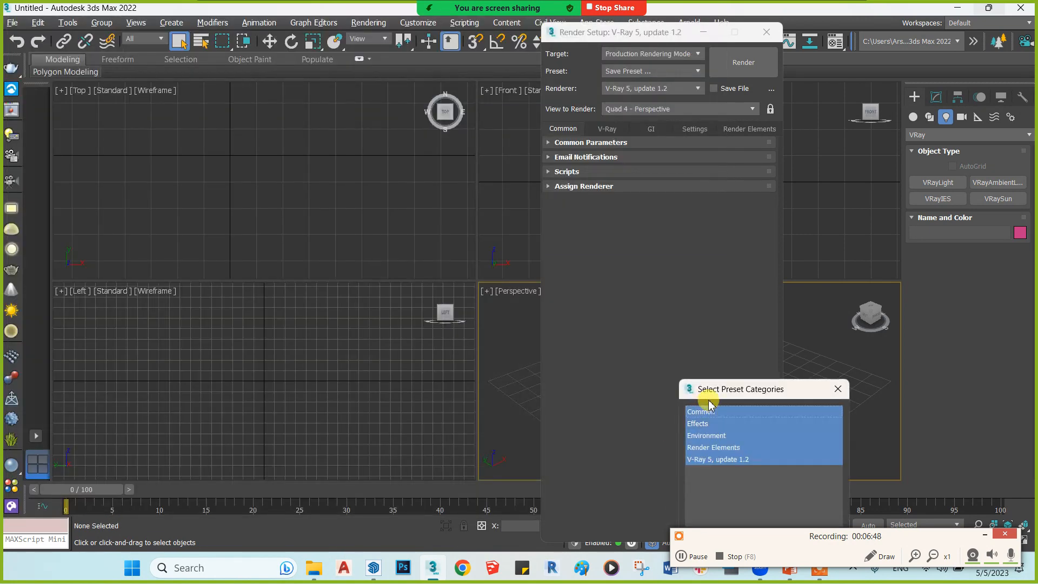
- Limit the saved preset categories to Common and V-Ray 5, update 1.2, and save the preset
{"action": "left_click_drag", "start_coordinate": [725, 389], "coordinate": [301, 106]}
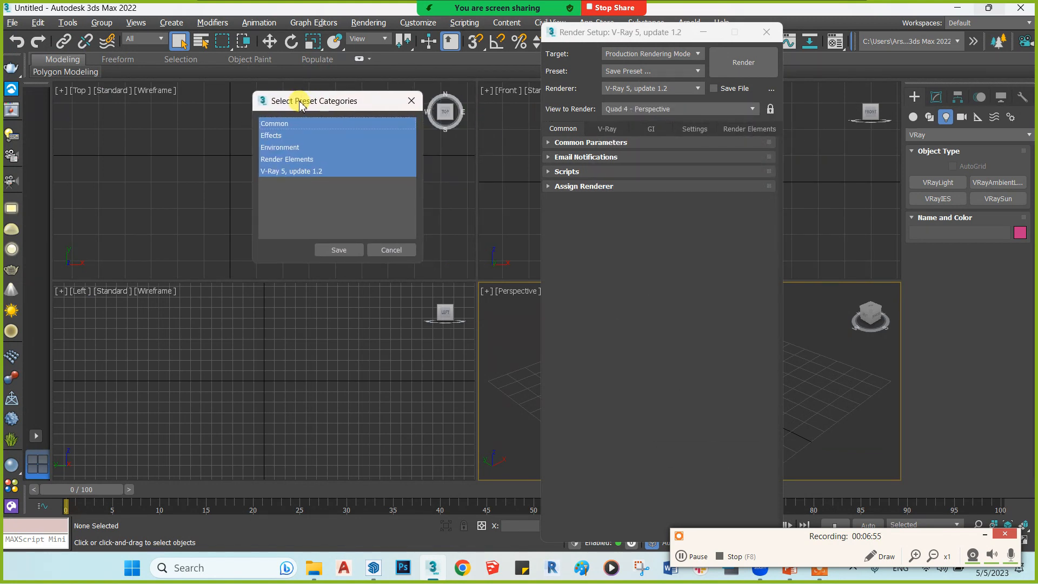
{"action": "left_click", "coordinate": [301, 136]}
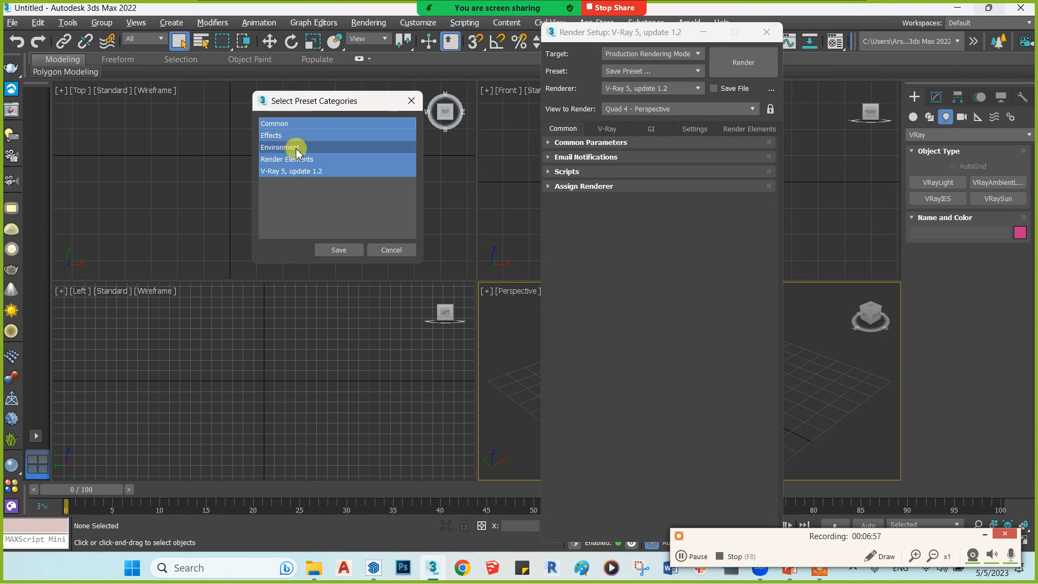
{"action": "left_click", "coordinate": [301, 124]}
{"action": "left_click", "coordinate": [295, 147]}
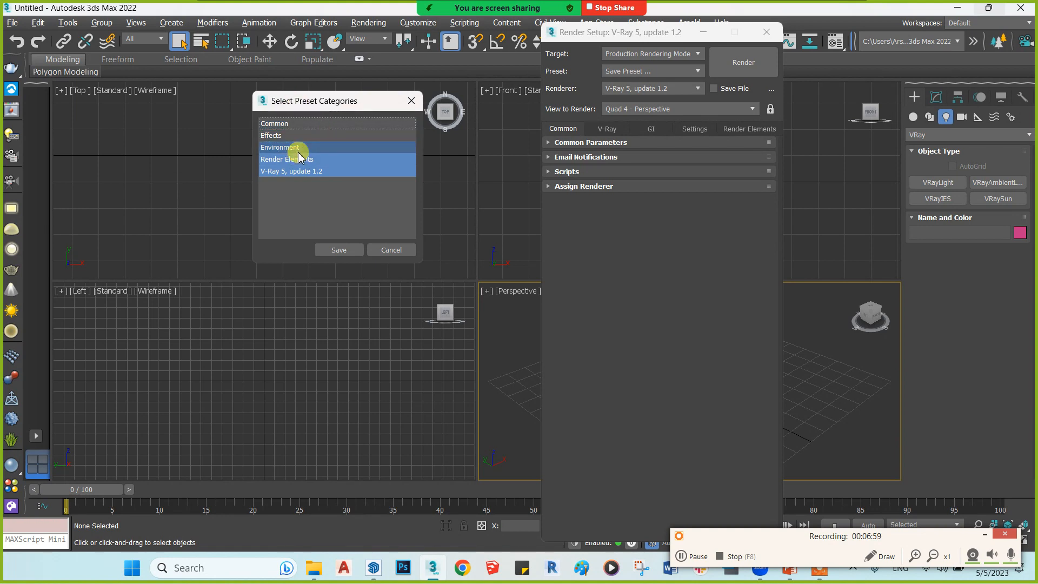
{"action": "left_click", "coordinate": [294, 159]}
{"action": "left_click", "coordinate": [299, 172]}
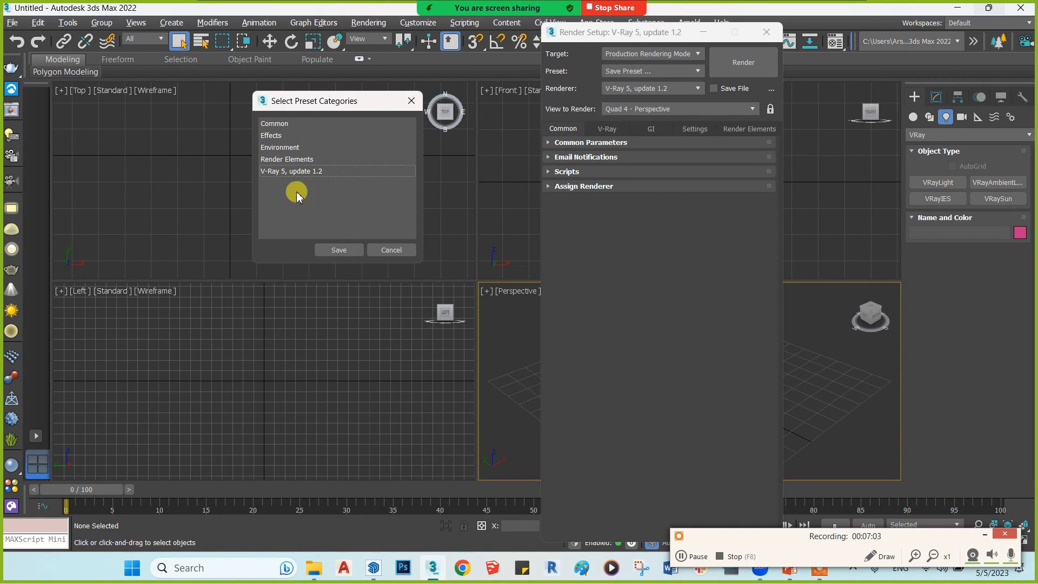
{"action": "left_click", "coordinate": [295, 174]}
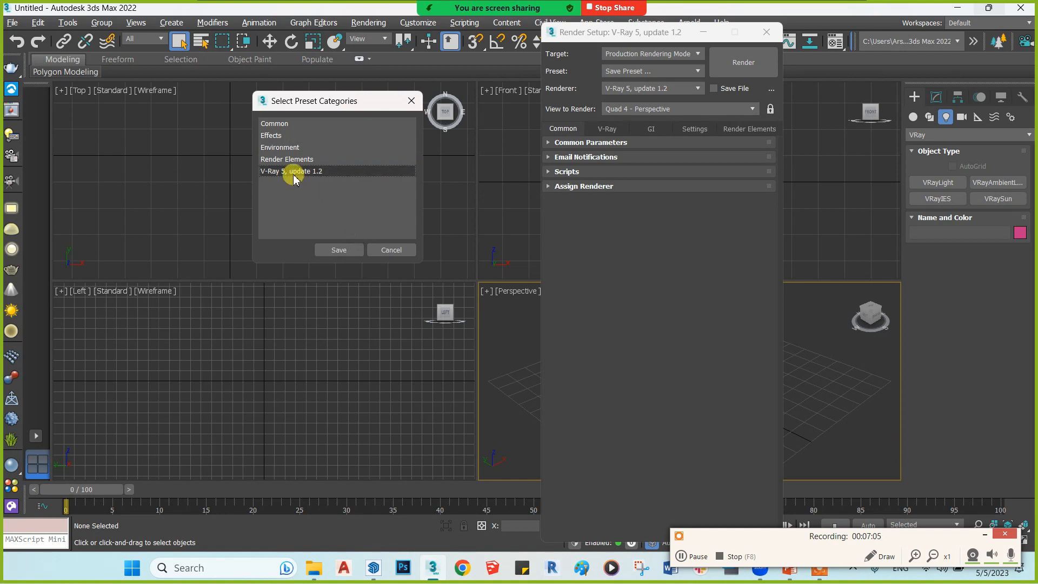
{"action": "left_click", "coordinate": [294, 173]}
{"action": "left_click", "coordinate": [301, 174]}
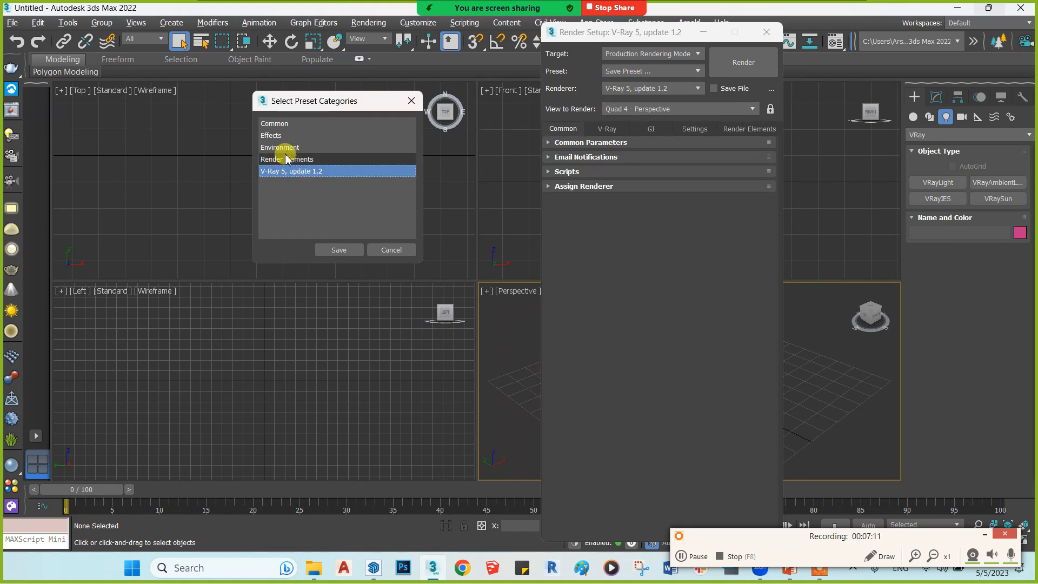
{"action": "left_click", "coordinate": [280, 128]}
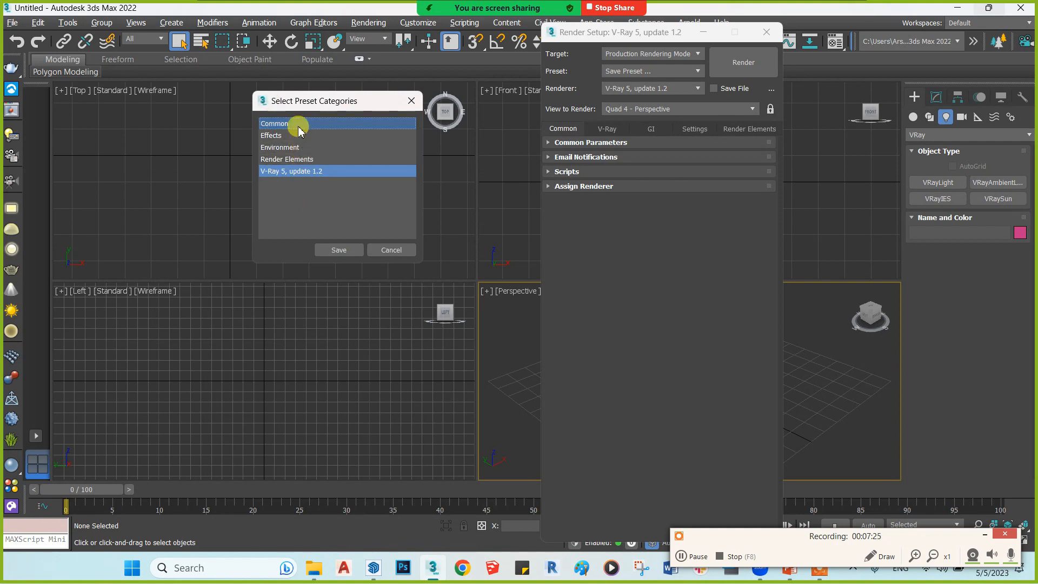
{"action": "left_click", "coordinate": [341, 248]}
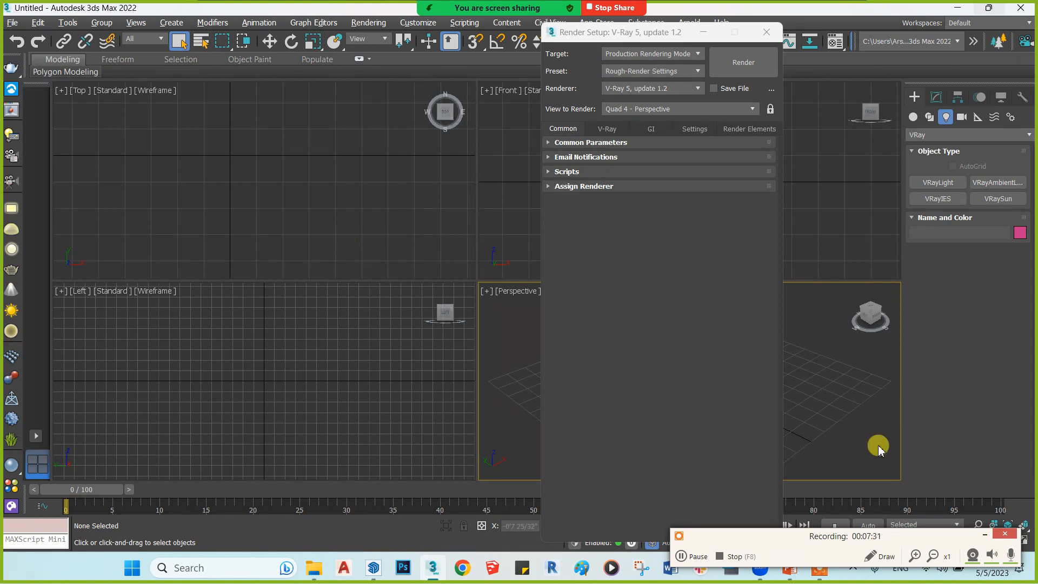
- Switch to the Windows desktop, refresh it and move the Rough-Render Settings preset file to an empty area
{"action": "left_click", "coordinate": [1033, 578]}
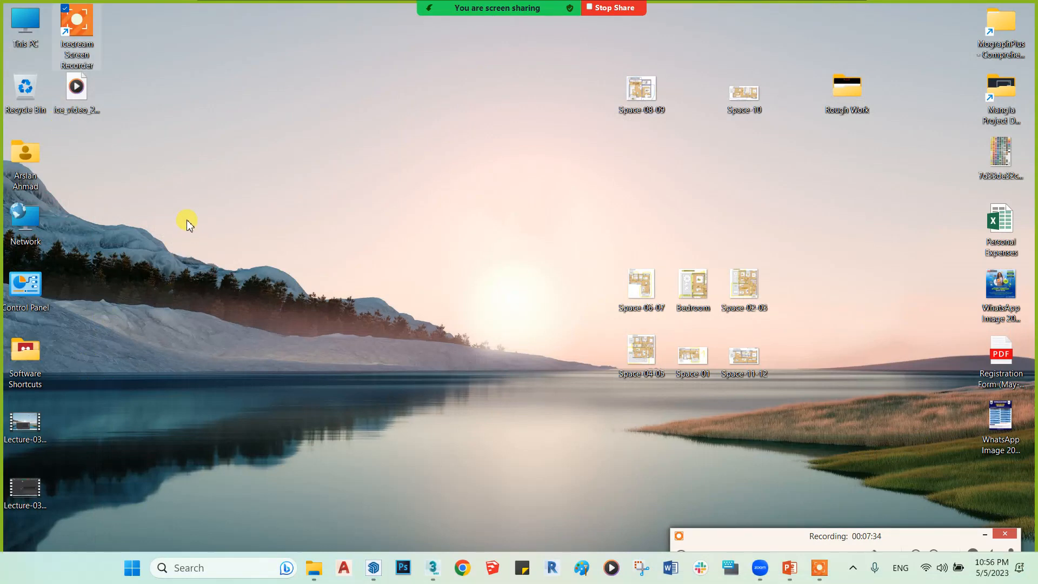
{"action": "right_click", "coordinate": [221, 162]}
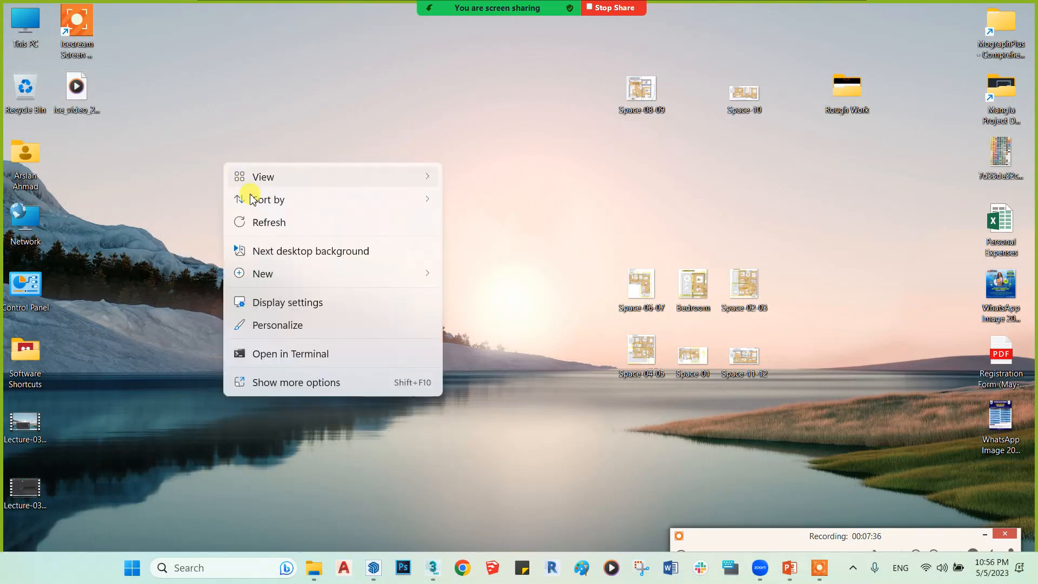
{"action": "left_click", "coordinate": [275, 226]}
{"action": "left_click_drag", "start_coordinate": [87, 176], "coordinate": [275, 37]}
{"action": "left_click", "coordinate": [426, 203]}
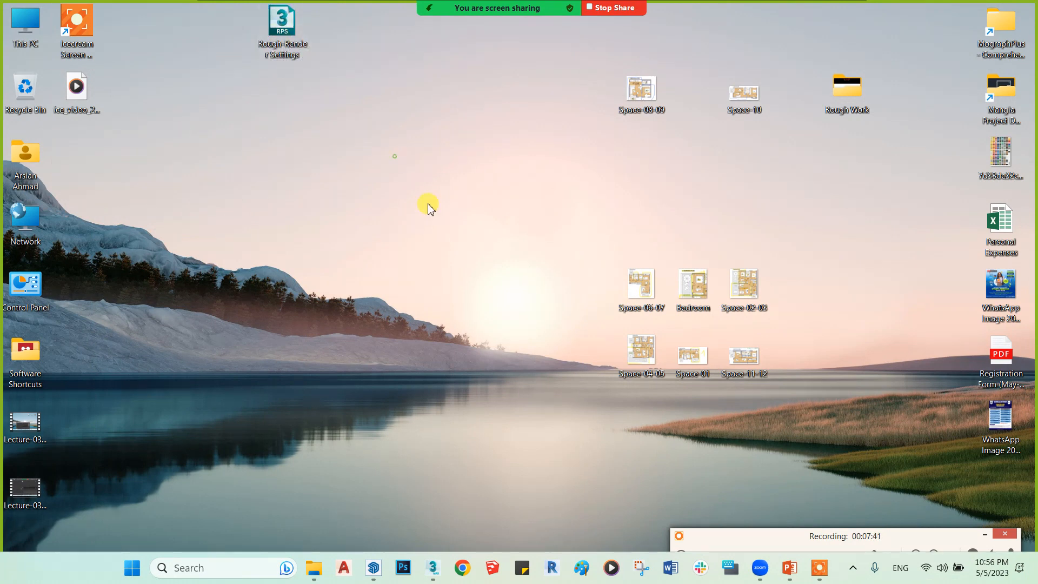
- Switch back to 3ds Max, close the render setup and start a new scene without saving changes
{"action": "left_click", "coordinate": [434, 565]}
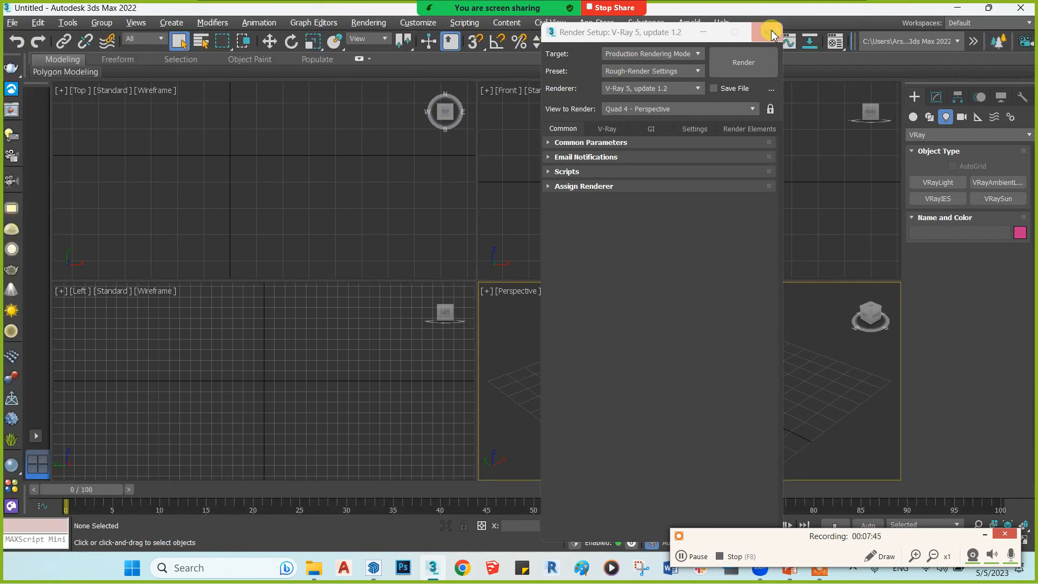
{"action": "left_click", "coordinate": [12, 22]}
{"action": "left_click", "coordinate": [38, 22]}
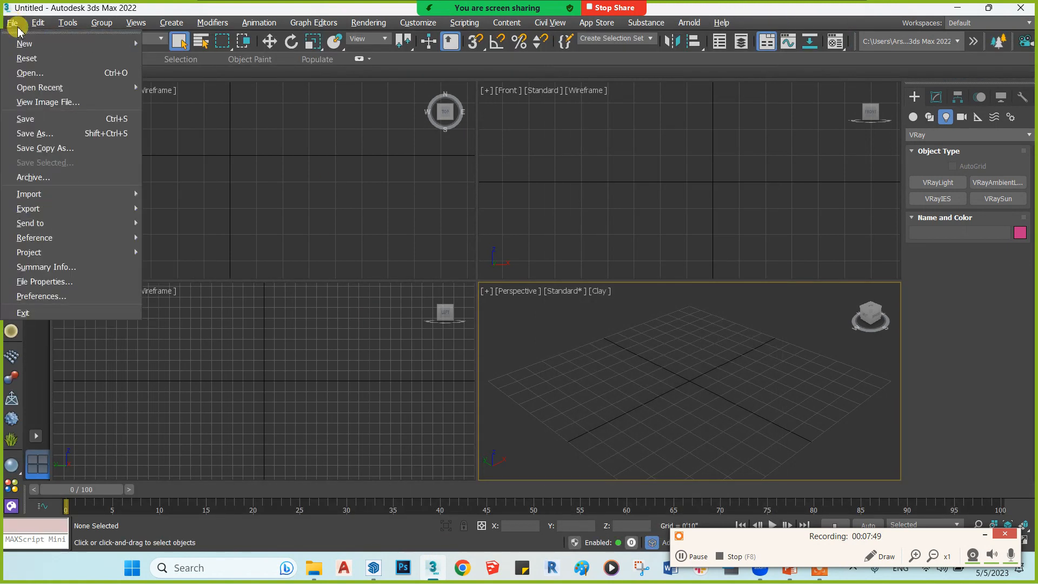
{"action": "mouse_move", "coordinate": [104, 41]}
{"action": "left_click", "coordinate": [169, 51]}
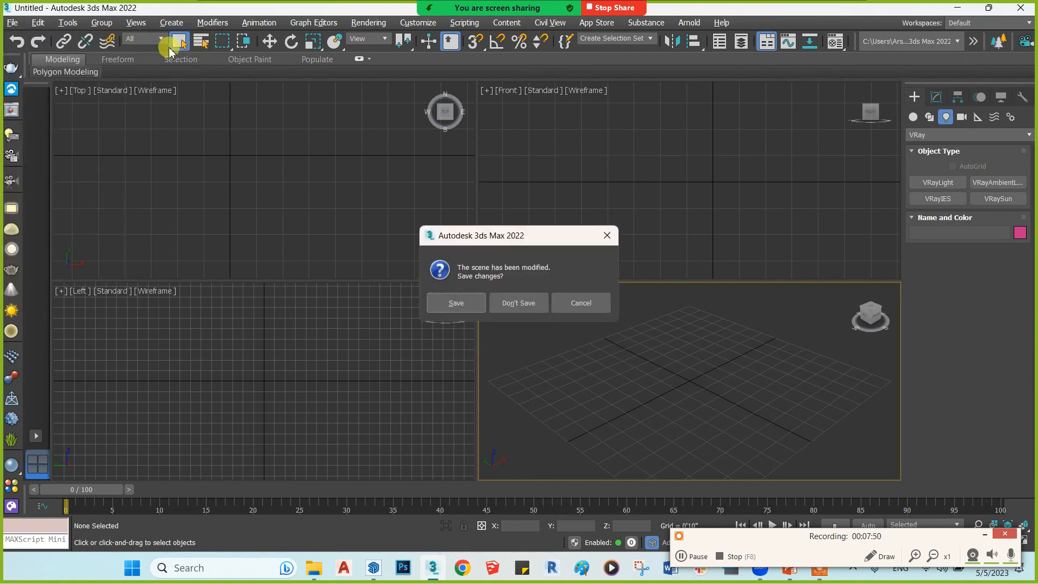
{"action": "left_click", "coordinate": [525, 301]}
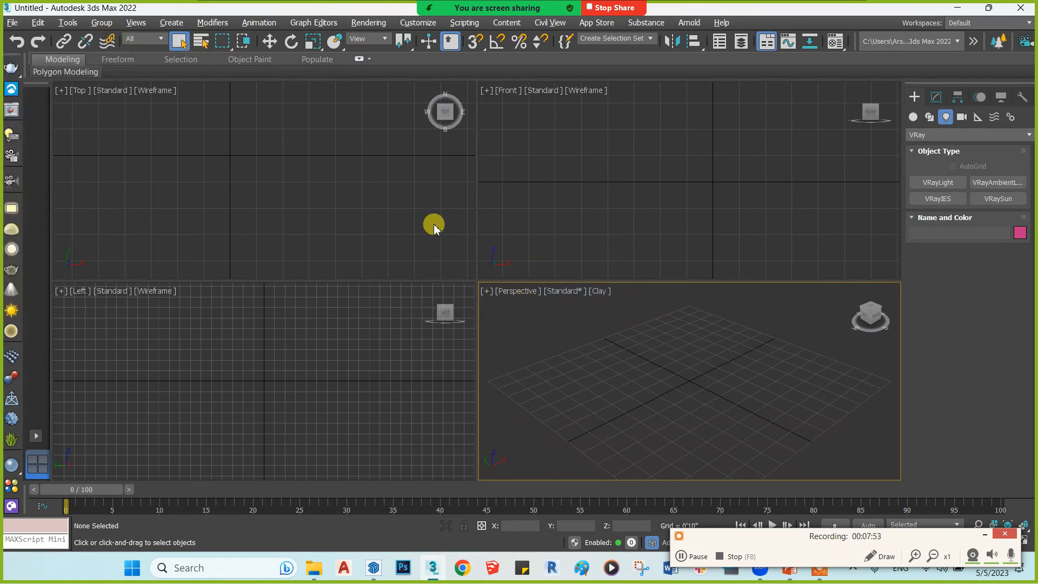
- Load the Rough-Render Settings preset from the desktop into the render setup with its Common and V-Ray 5, update 1.2 categories
{"action": "left_click", "coordinate": [368, 22]}
{"action": "left_click", "coordinate": [397, 88]}
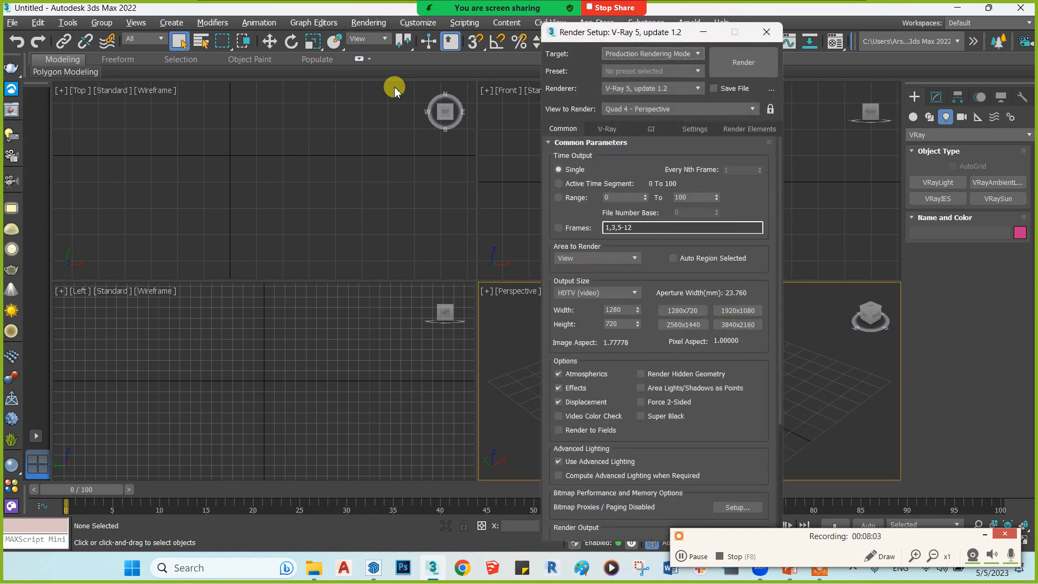
{"action": "left_click_drag", "start_coordinate": [571, 36], "coordinate": [332, 40]}
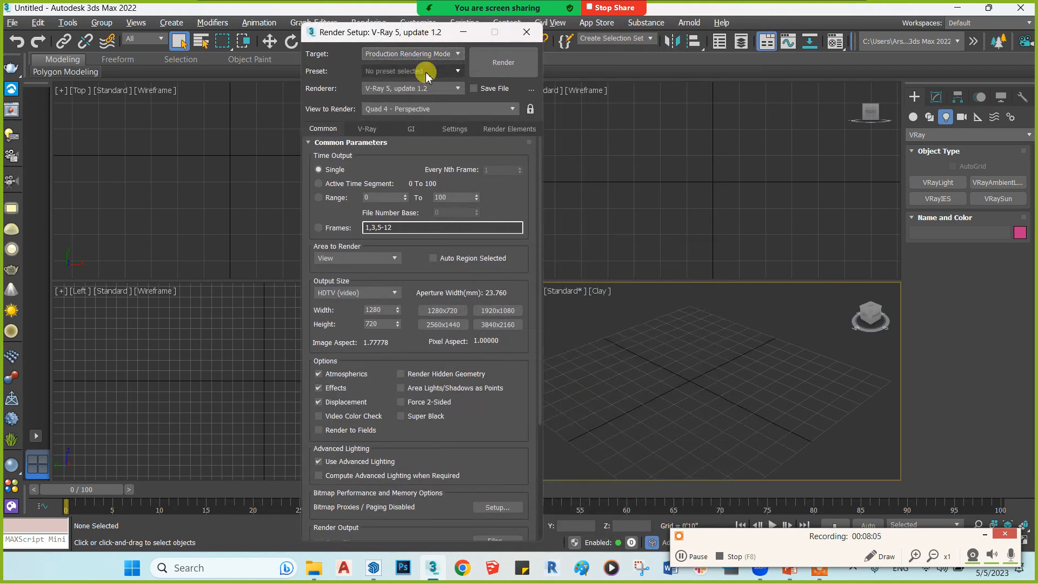
{"action": "left_click", "coordinate": [412, 71]}
{"action": "left_click", "coordinate": [416, 171]}
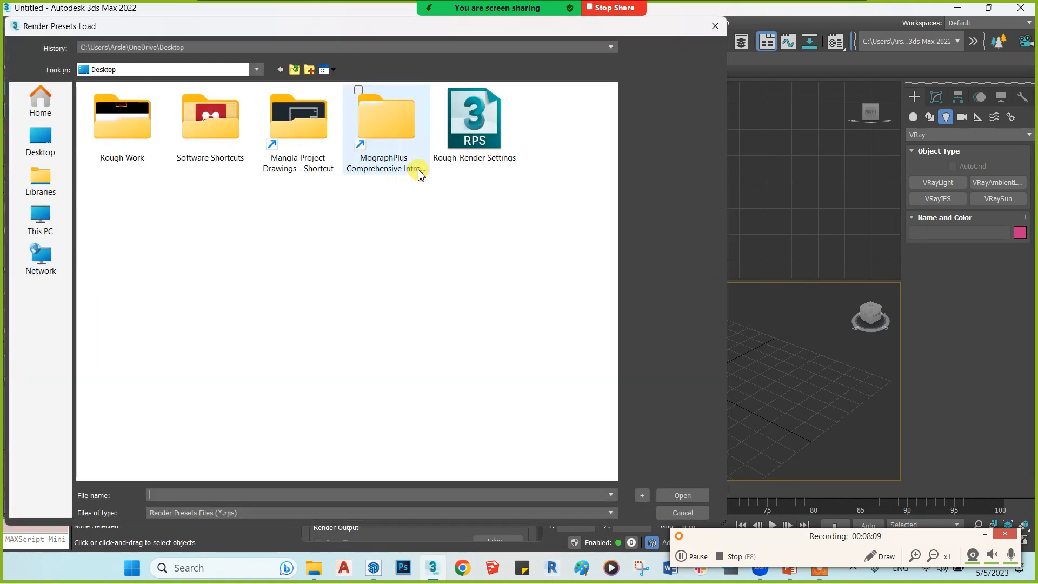
{"action": "left_click", "coordinate": [41, 142]}
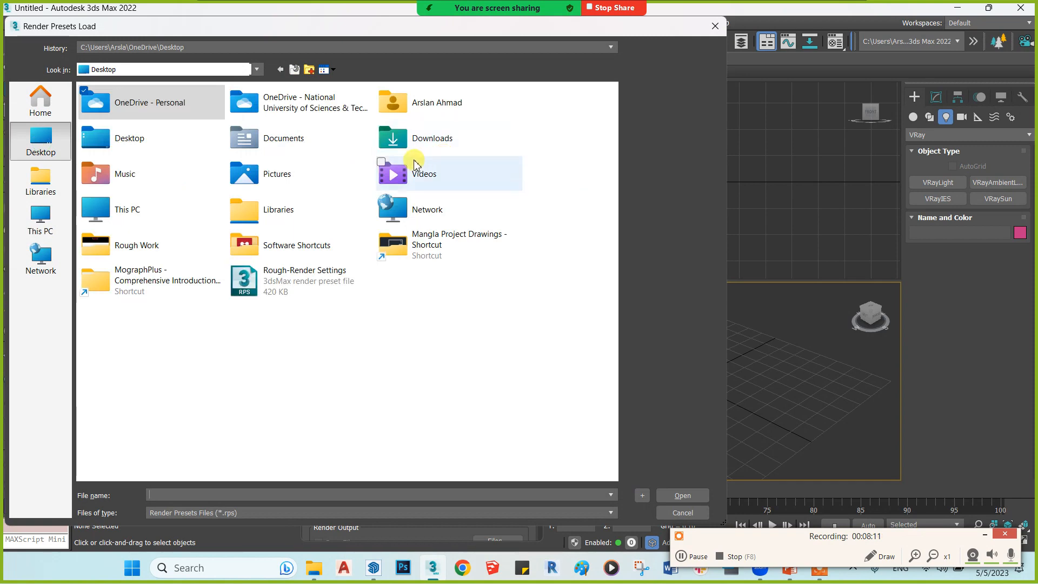
{"action": "left_click", "coordinate": [243, 276]}
{"action": "left_click", "coordinate": [689, 499]}
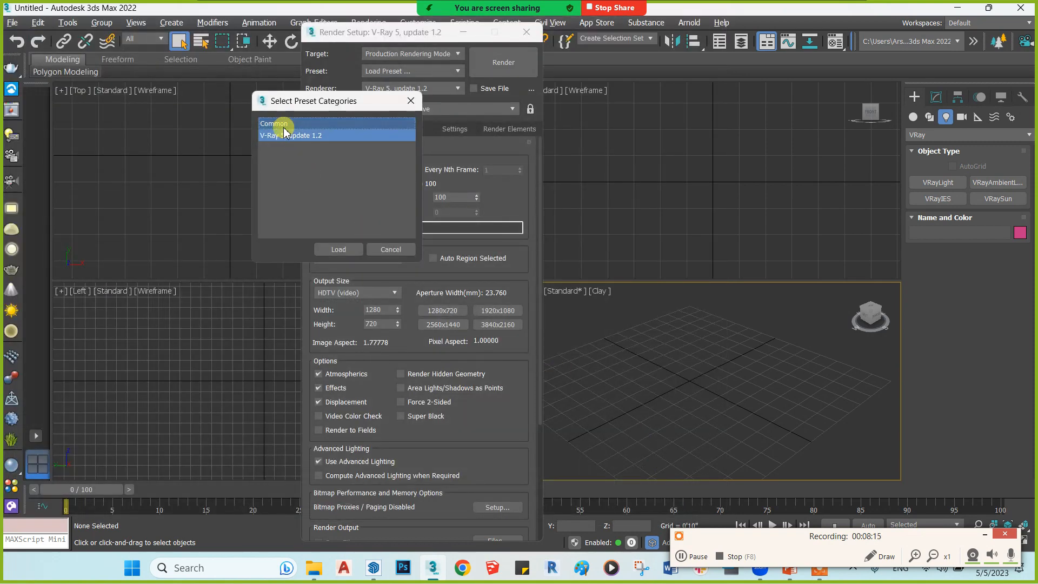
{"action": "left_click", "coordinate": [334, 249]}
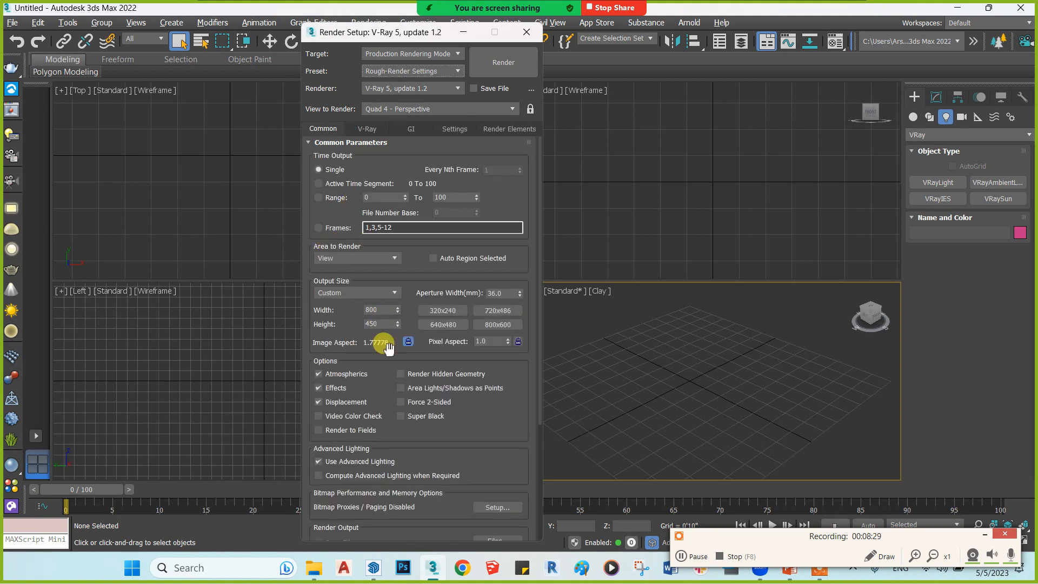
- Review the loaded preset's common output parameters and its V-Ray frame buffer, image sampler and color mapping settings
{"action": "scroll", "coordinate": [359, 148], "scroll_direction": "down", "scroll_amount": 2}
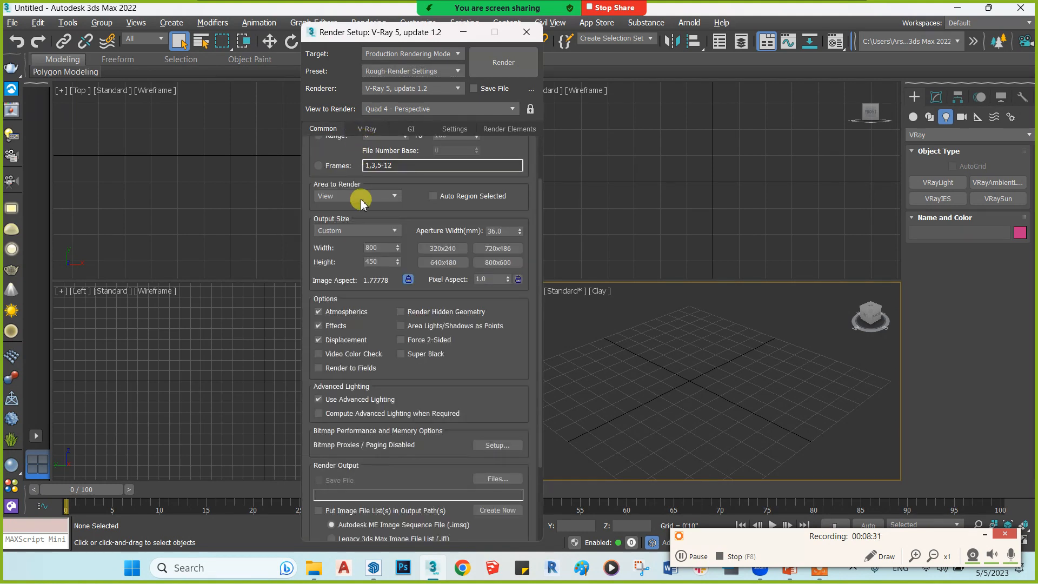
{"action": "scroll", "coordinate": [339, 201], "scroll_direction": "up", "scroll_amount": 2}
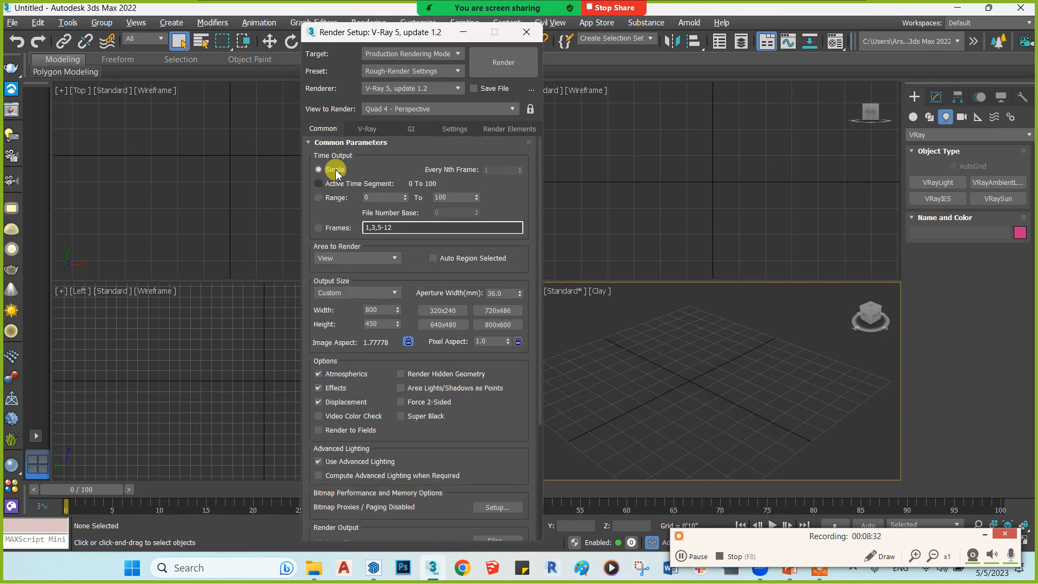
{"action": "left_click", "coordinate": [331, 143]}
{"action": "left_click", "coordinate": [362, 130]}
{"action": "left_click", "coordinate": [349, 143]}
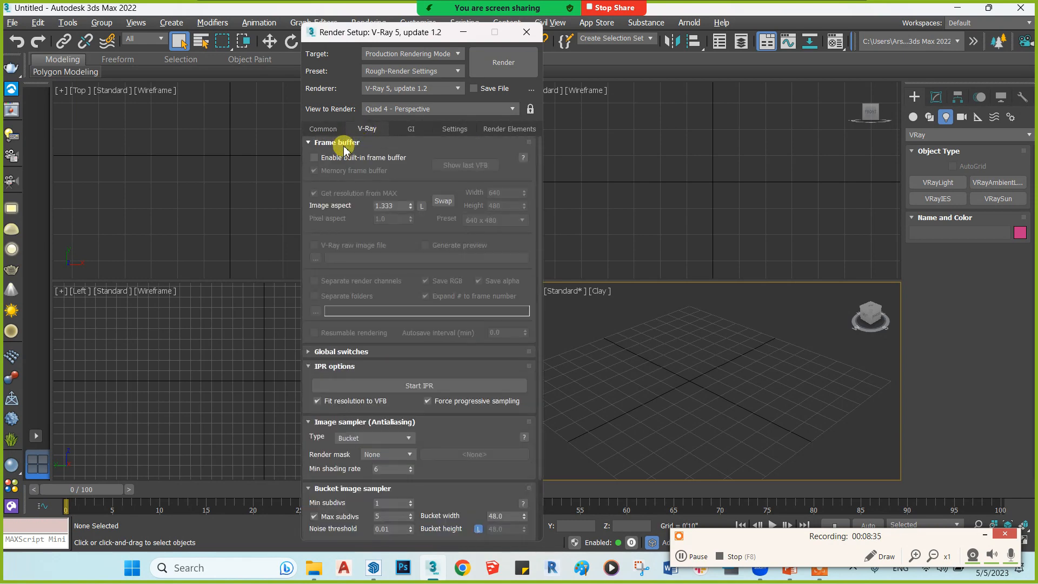
{"action": "left_click", "coordinate": [343, 142]}
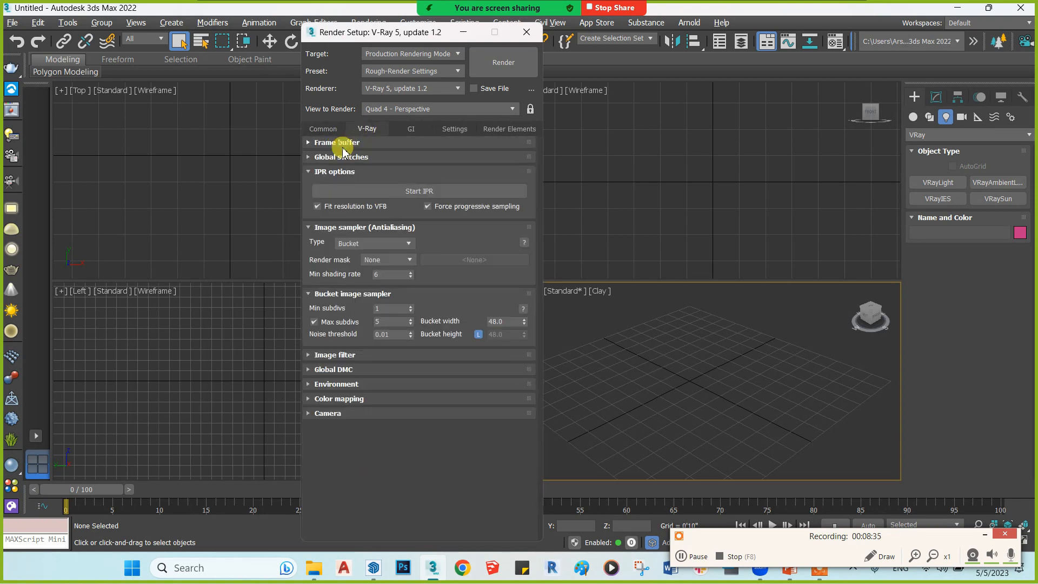
{"action": "left_click", "coordinate": [347, 227]}
{"action": "left_click", "coordinate": [362, 242]}
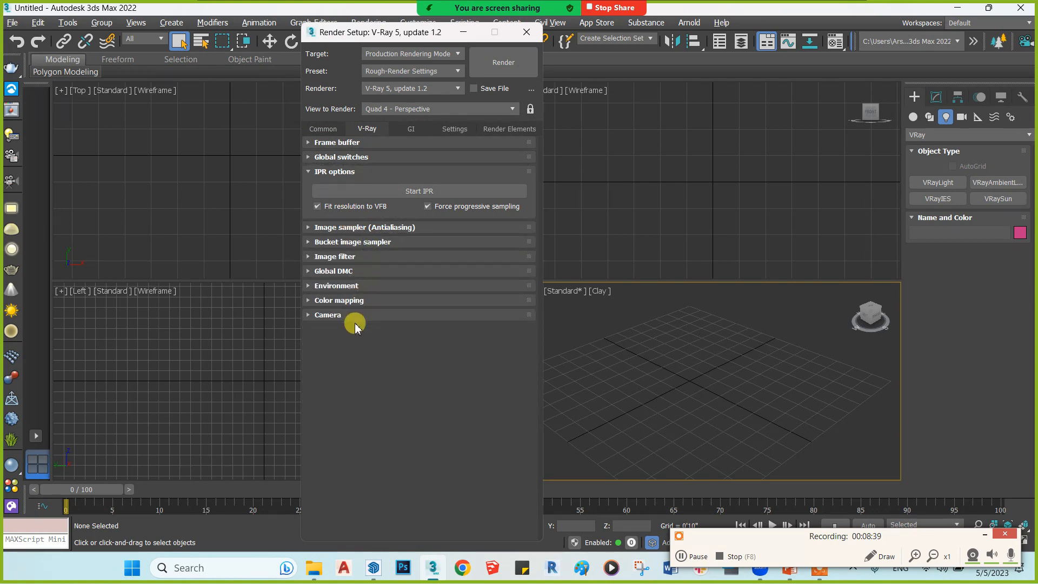
{"action": "left_click", "coordinate": [349, 300]}
- Review the loaded preset's global illumination, irradiance map, light cache and system settings
{"action": "left_click", "coordinate": [411, 129]}
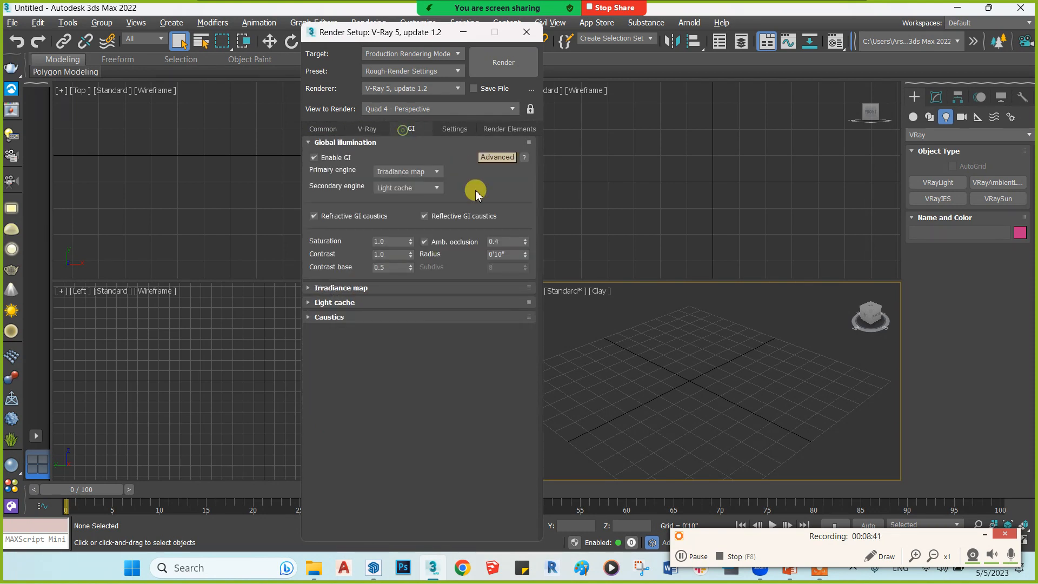
{"action": "left_click", "coordinate": [388, 143]}
{"action": "left_click", "coordinate": [377, 157]}
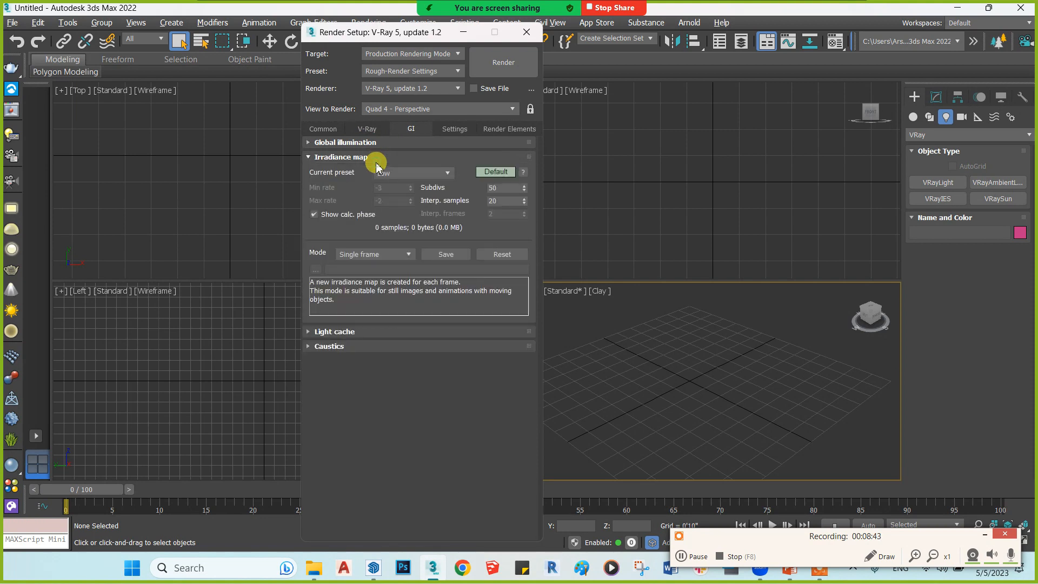
{"action": "left_click", "coordinate": [373, 157]}
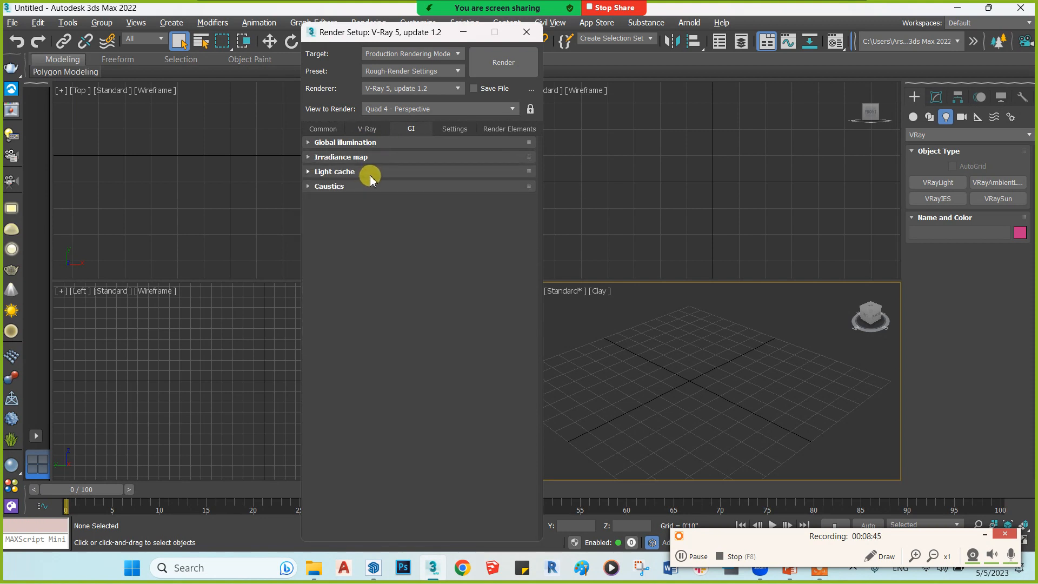
{"action": "left_click", "coordinate": [366, 172]}
{"action": "left_click", "coordinate": [454, 129]}
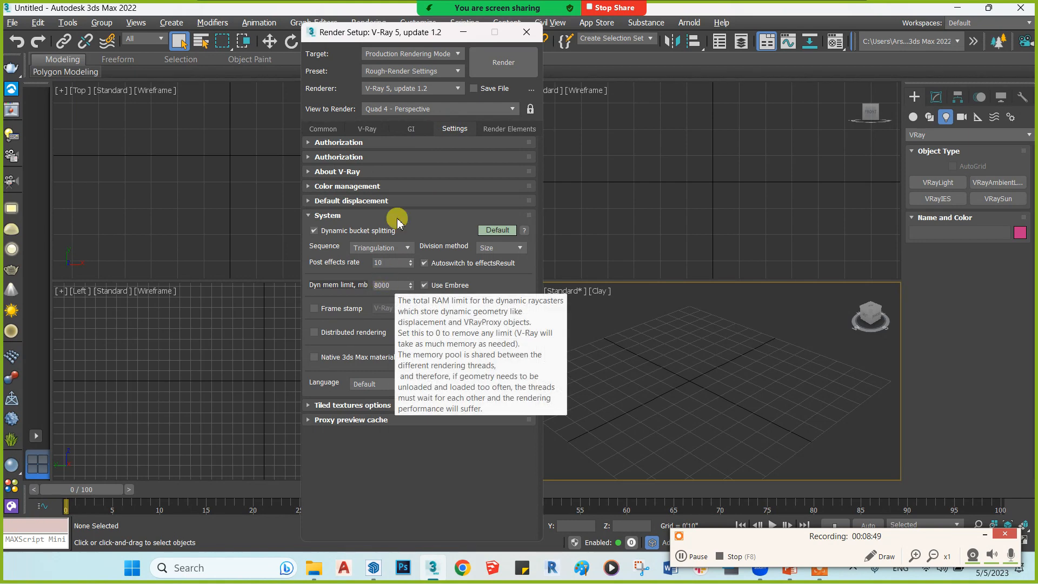
- Set the render output width to 4000 in the common parameters, keeping the image aspect locked
{"action": "left_click", "coordinate": [323, 128]}
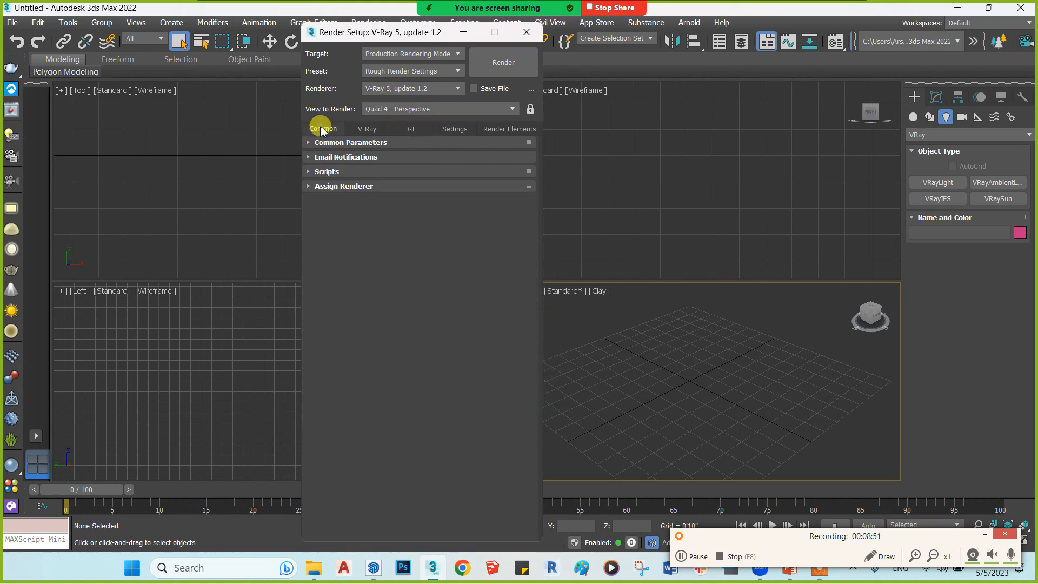
{"action": "left_click", "coordinate": [334, 143]}
{"action": "double_click", "coordinate": [376, 247]}
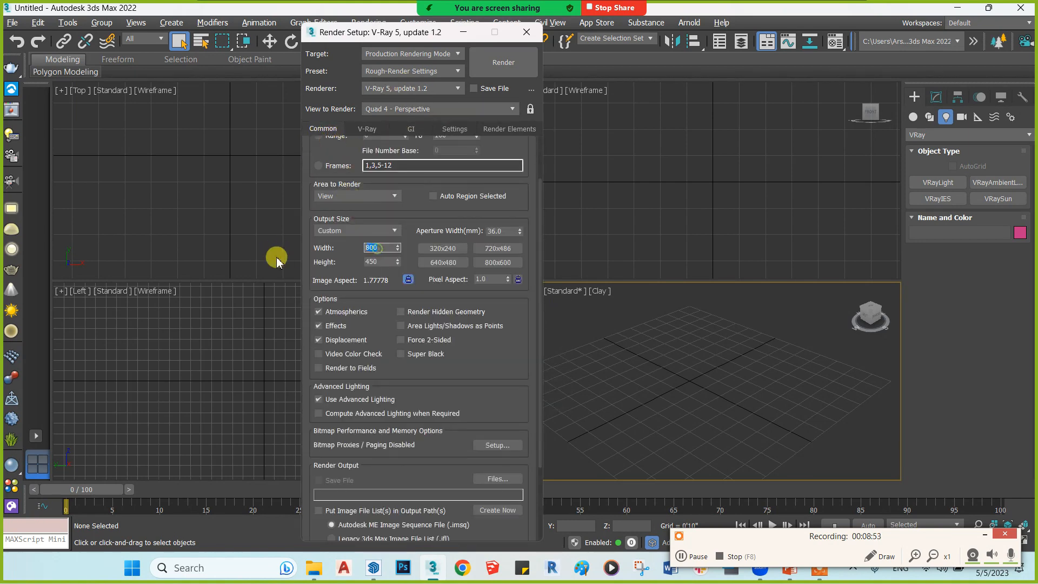
{"action": "type", "text": "4000"}
{"action": "left_click_drag", "start_coordinate": [331, 162], "coordinate": [327, 286]}
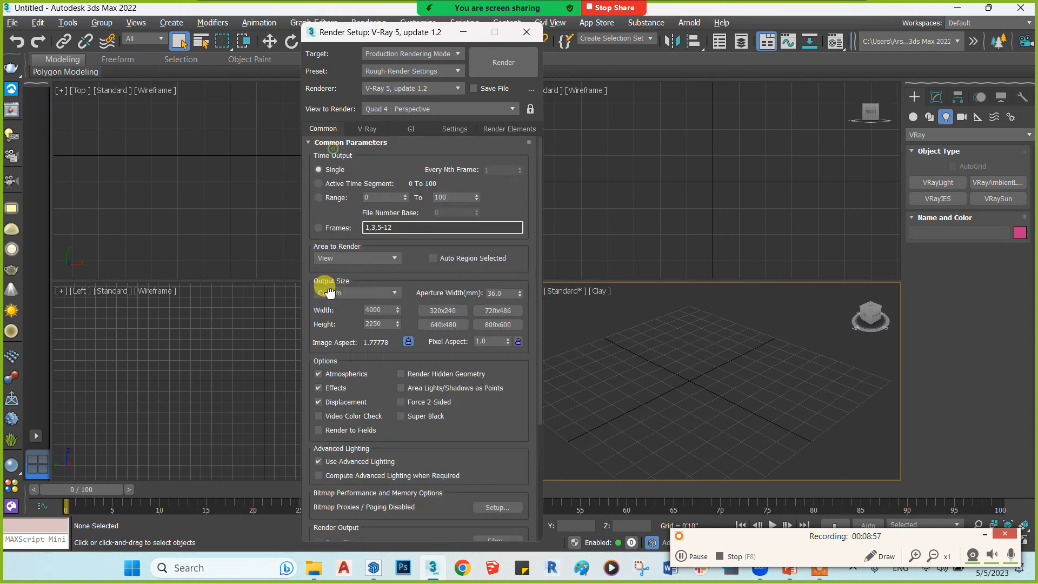
{"action": "left_click", "coordinate": [335, 143]}
- Check the V-Ray frame buffer, IPR, antialiasing, image filter, Global DMC and color mapping settings for the higher-quality setup
{"action": "left_click", "coordinate": [361, 129]}
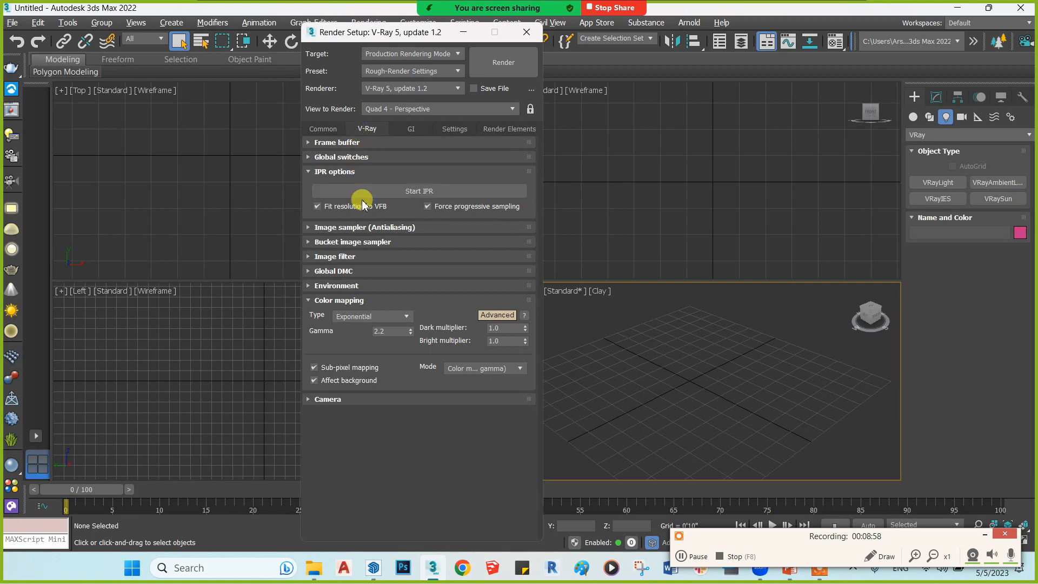
{"action": "left_click", "coordinate": [337, 143]}
{"action": "left_click", "coordinate": [337, 142]}
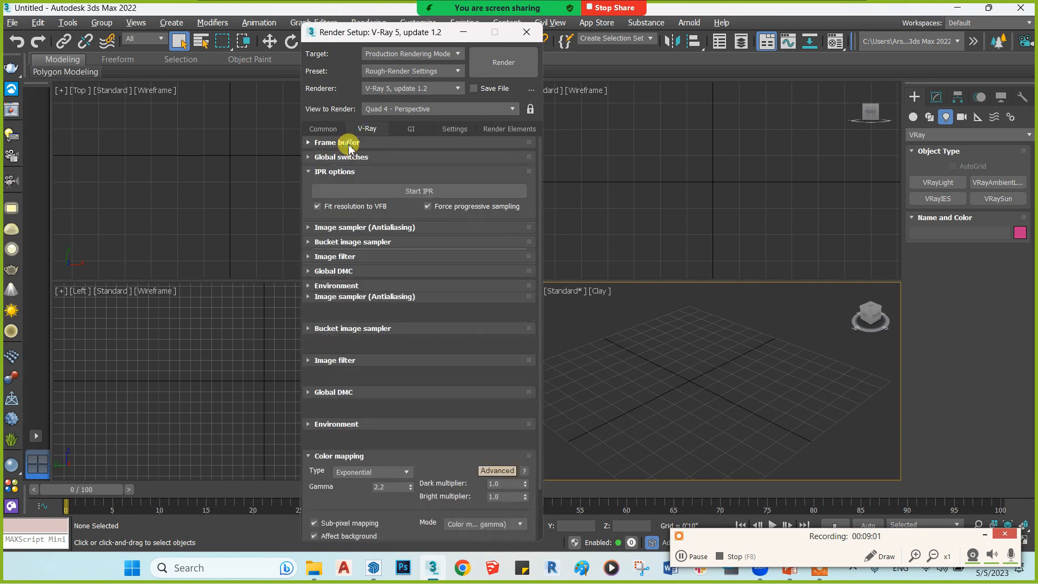
{"action": "left_click", "coordinate": [339, 142]}
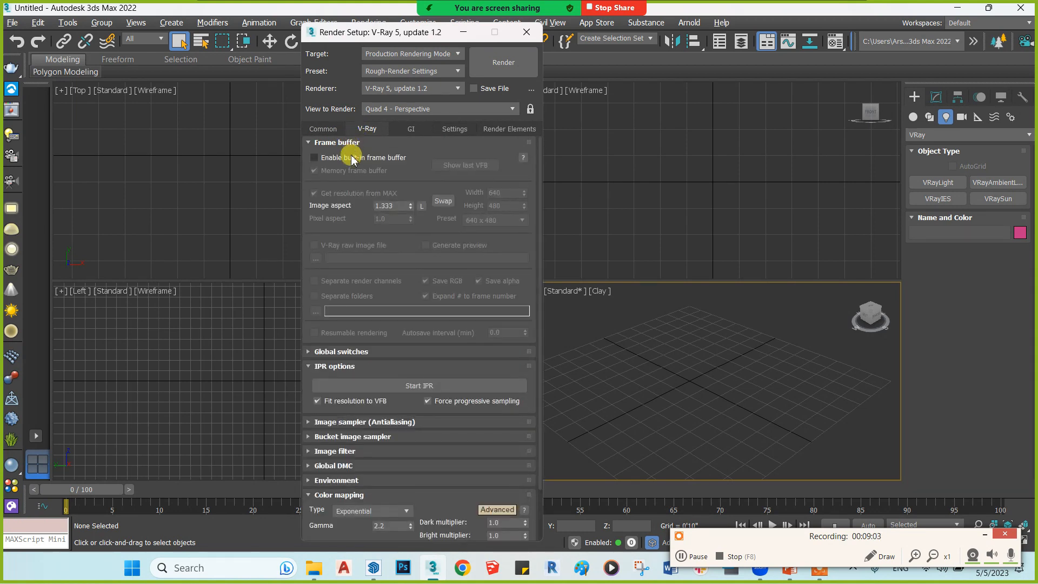
{"action": "left_click", "coordinate": [349, 142]}
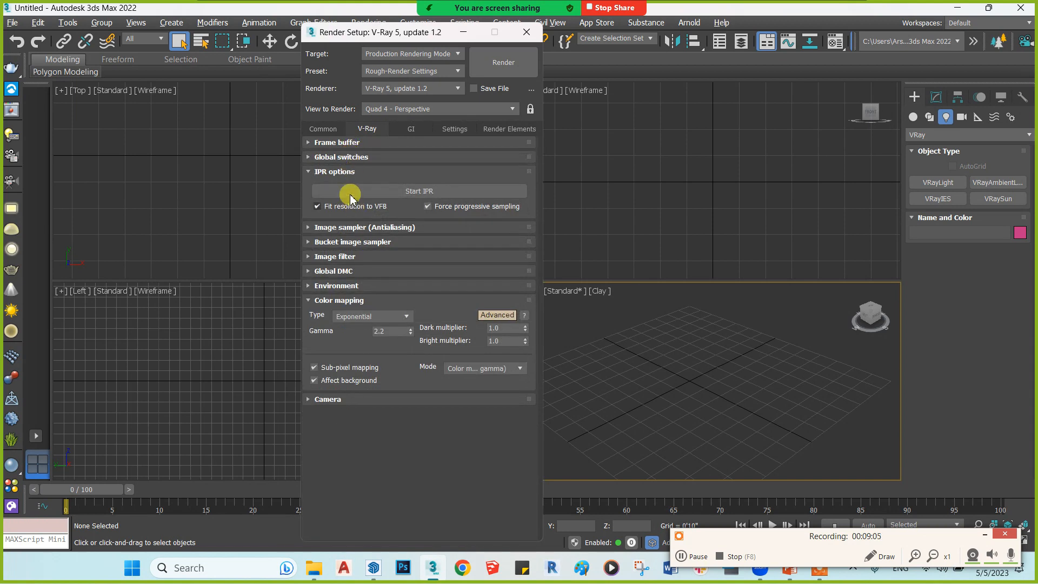
{"action": "left_click", "coordinate": [344, 173]}
{"action": "left_click", "coordinate": [341, 186]}
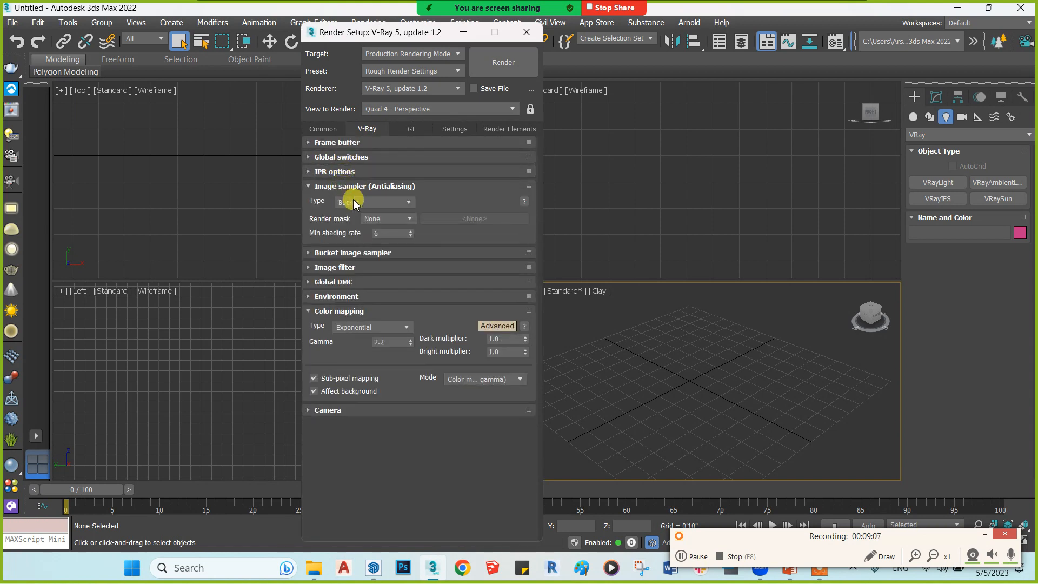
{"action": "left_click", "coordinate": [347, 187]}
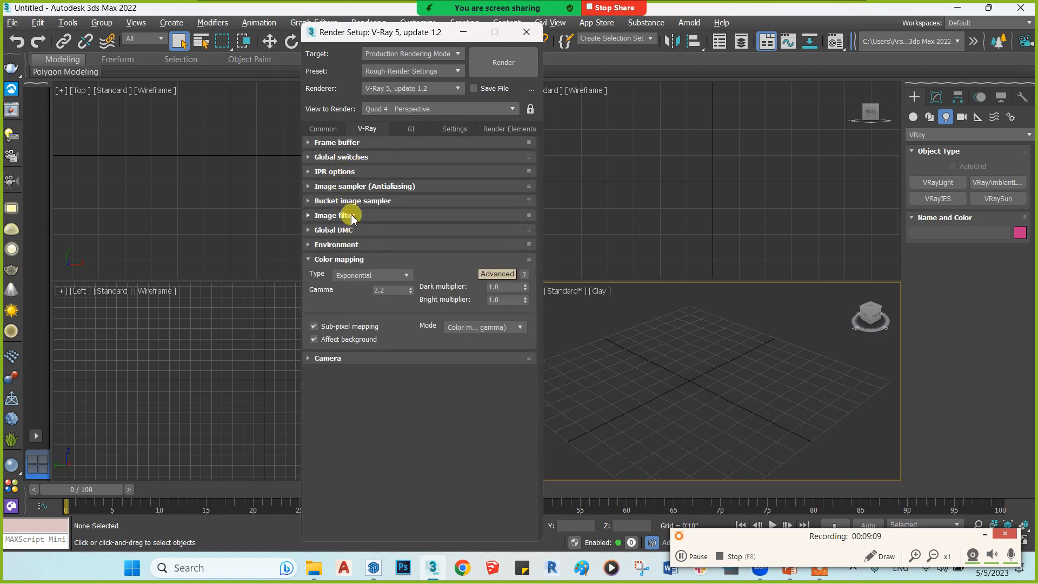
{"action": "left_click", "coordinate": [352, 216]}
{"action": "left_click", "coordinate": [336, 217]}
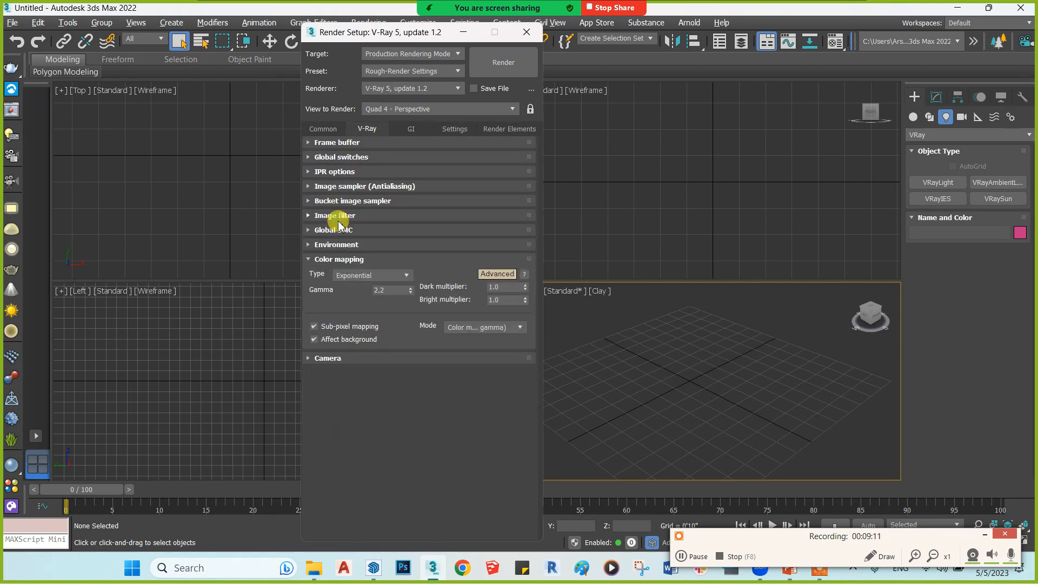
{"action": "left_click", "coordinate": [343, 228]}
{"action": "left_click", "coordinate": [346, 231]}
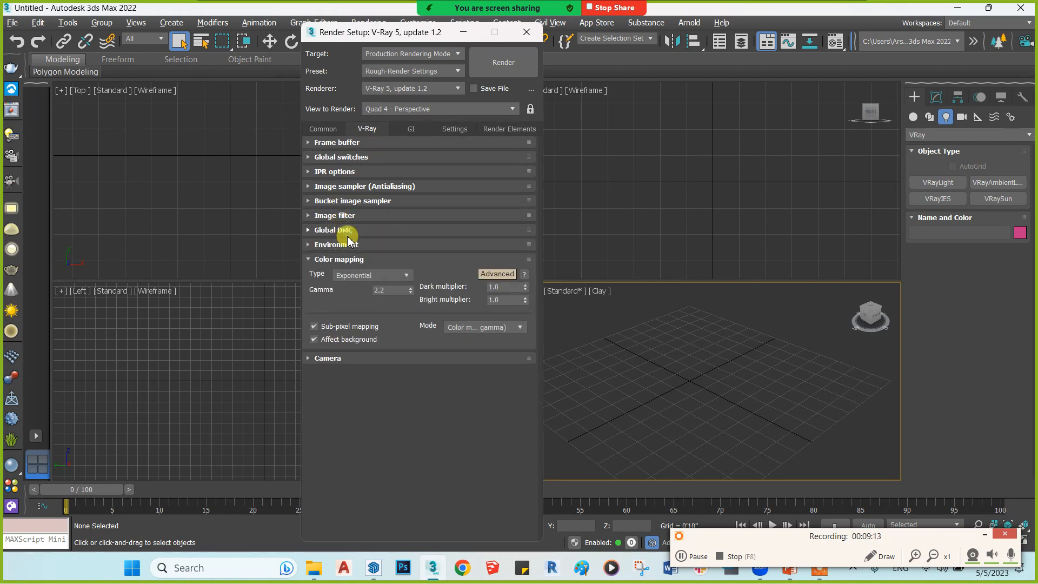
{"action": "left_click", "coordinate": [349, 259]}
{"action": "left_click", "coordinate": [349, 259]}
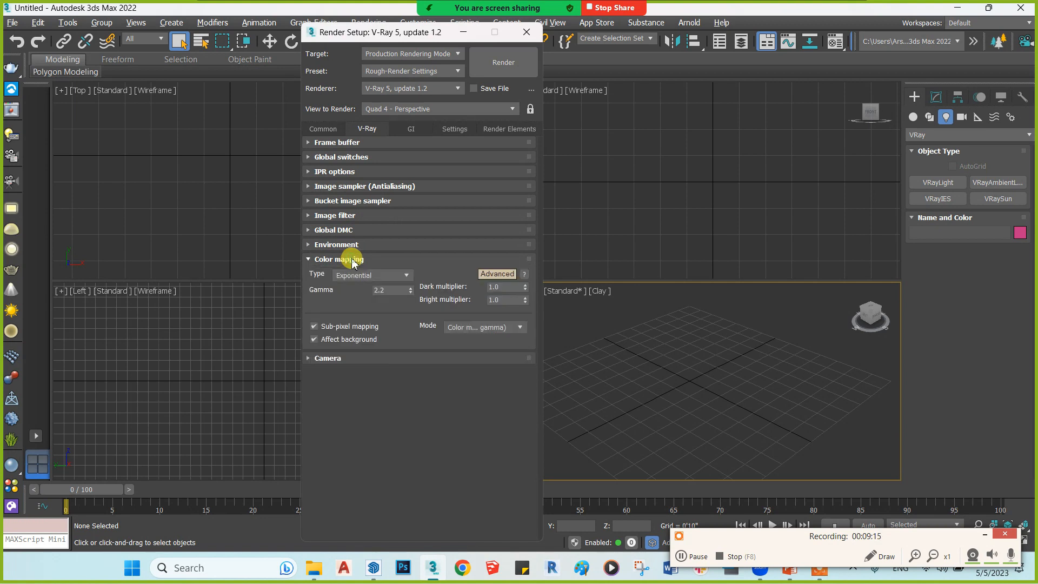
{"action": "left_click", "coordinate": [353, 260]}
- Set the bucket image sampler to min subdivs 5, max subdivs 20 and noise threshold 0.005
{"action": "left_click", "coordinate": [357, 201]}
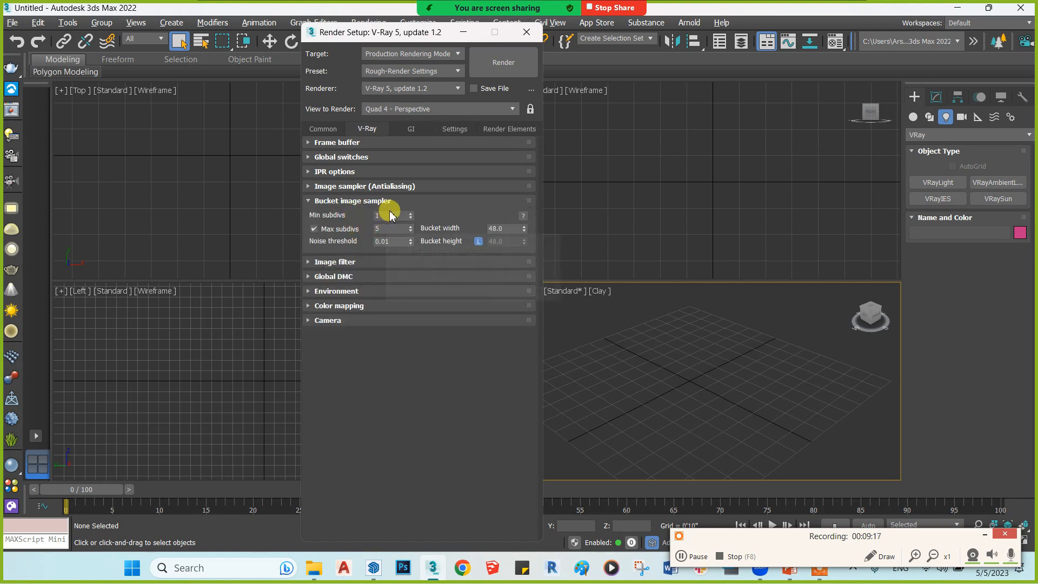
{"action": "left_click", "coordinate": [389, 216]}
{"action": "type", "text": "5"}
{"action": "key", "text": "Tab"}
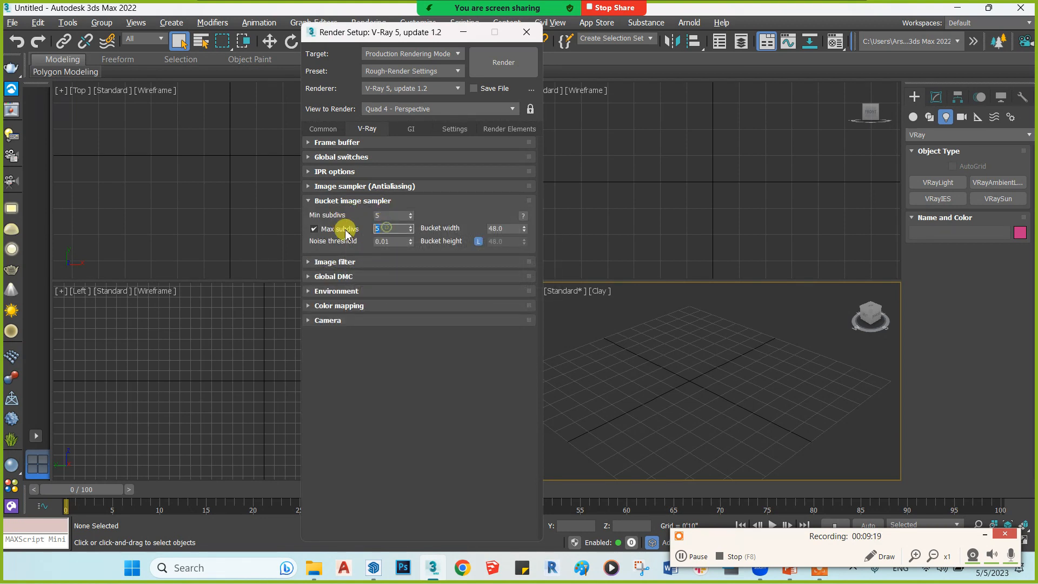
{"action": "type", "text": "20"}
{"action": "key", "text": "Tab"}
{"action": "type", "text": "0."}
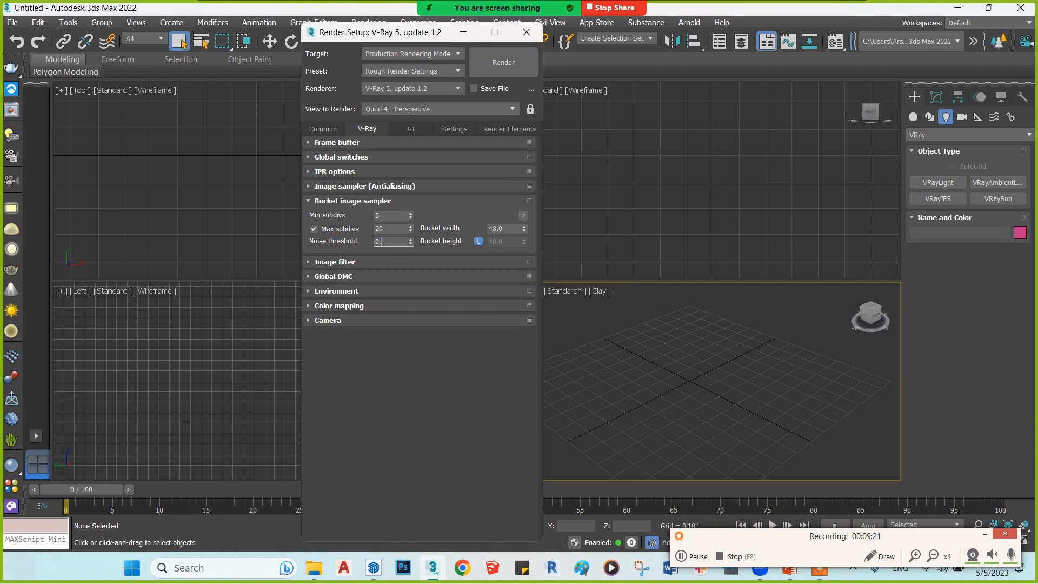
{"action": "type", "text": "005"}
{"action": "left_click", "coordinate": [358, 202]}
- Set the irradiance map's current preset to Medium in the global illumination settings
{"action": "left_click", "coordinate": [409, 128]}
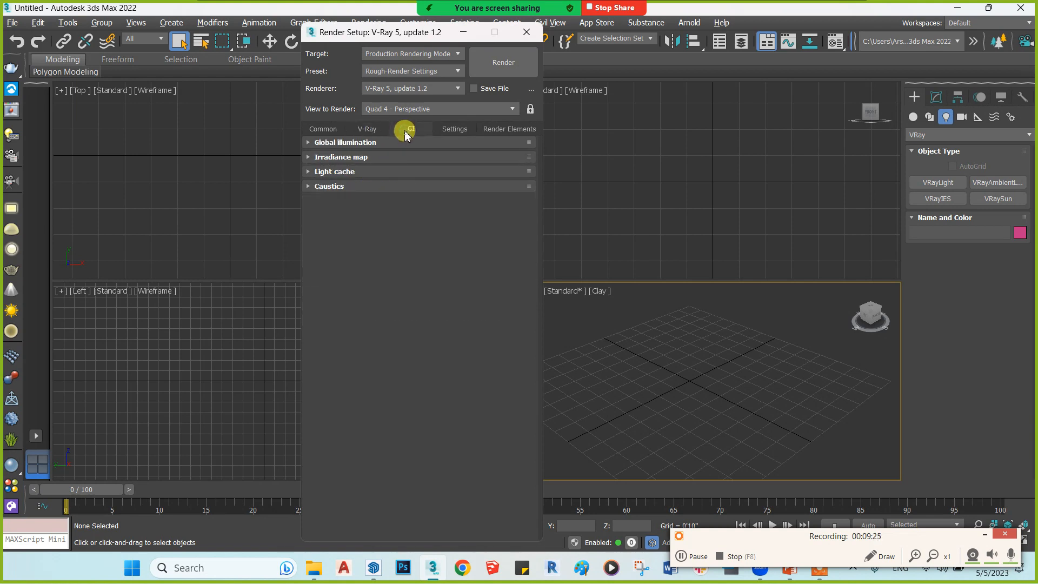
{"action": "left_click", "coordinate": [380, 157]}
{"action": "left_click", "coordinate": [385, 173]}
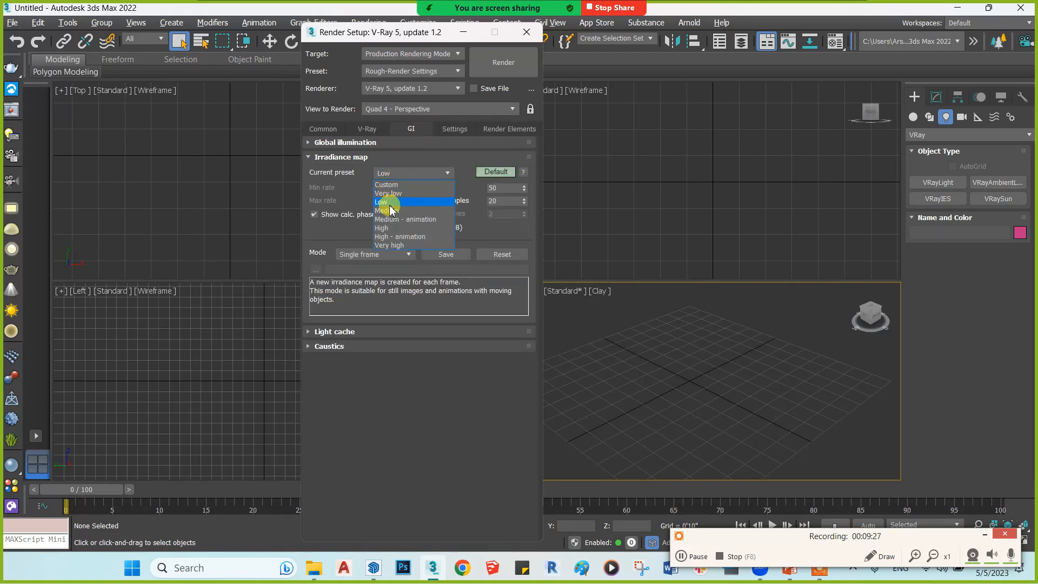
{"action": "left_click", "coordinate": [388, 212]}
{"action": "left_click", "coordinate": [353, 156]}
- Keep the light cache preset at Still and set its subdivs to 1600 and sample size to 0.005
{"action": "left_click", "coordinate": [357, 171]}
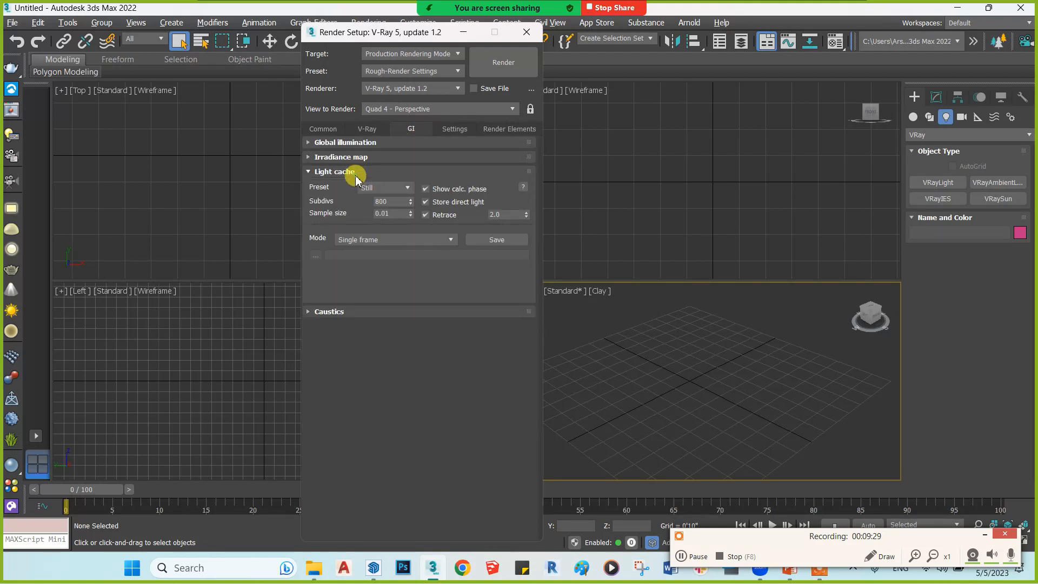
{"action": "left_click", "coordinate": [385, 187]}
{"action": "left_click", "coordinate": [391, 198]}
{"action": "double_click", "coordinate": [398, 202]}
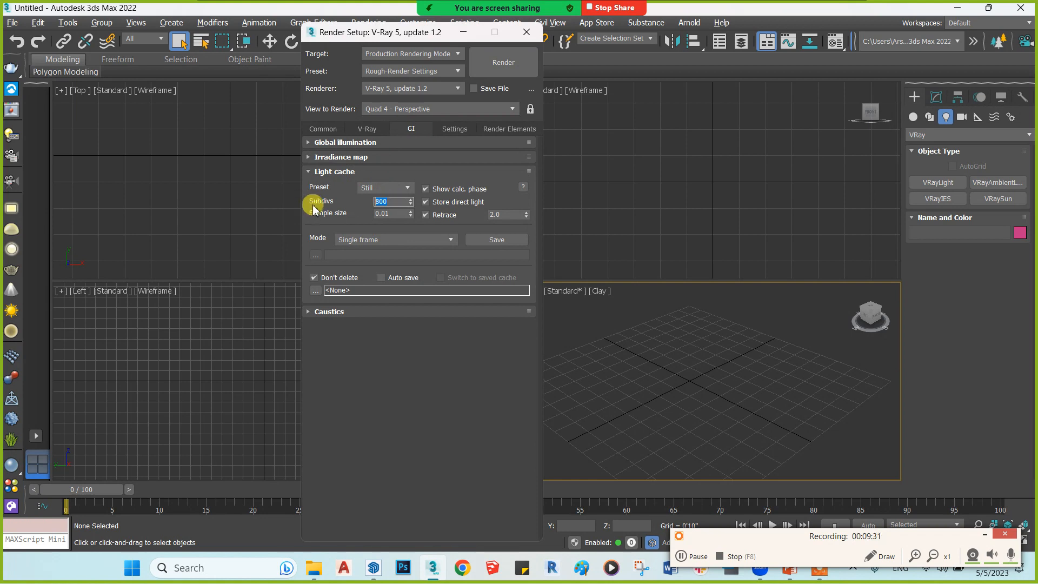
{"action": "type", "text": "1600"}
{"action": "double_click", "coordinate": [393, 213]}
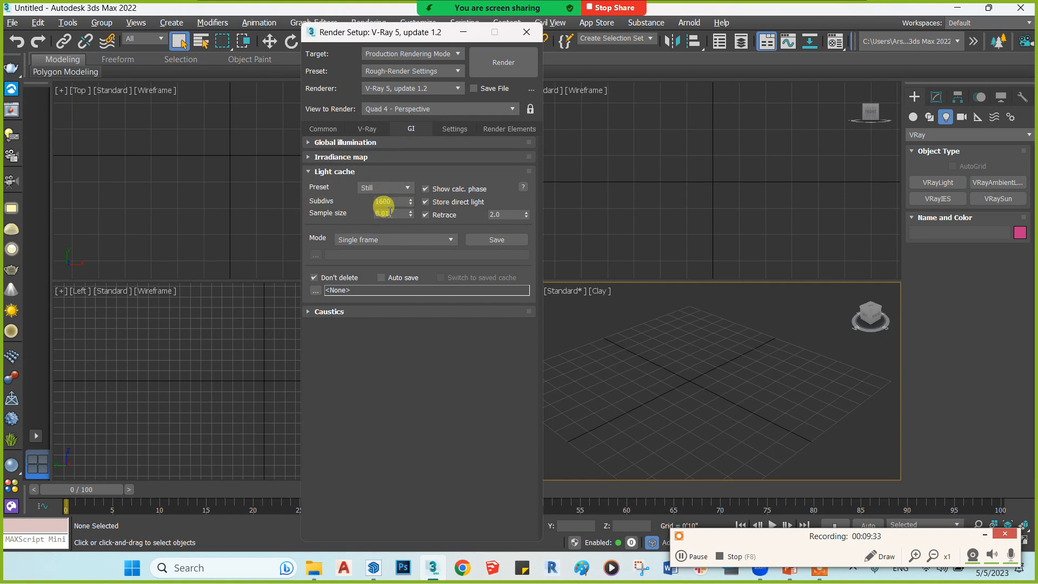
{"action": "type", "text": "0.02"}
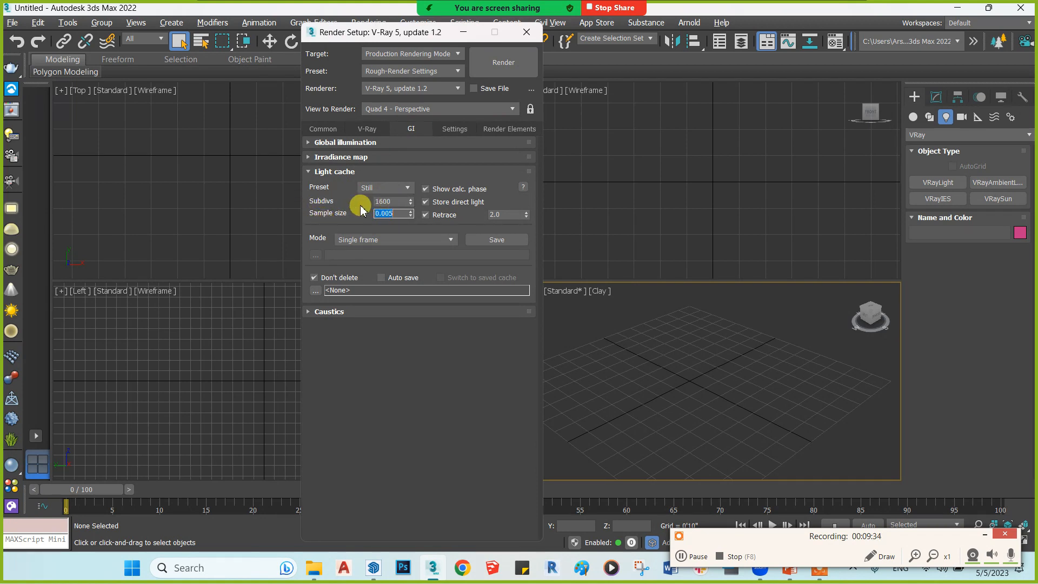
{"action": "left_click", "coordinate": [359, 171]}
- Check the dynamic memory limit in the V-Ray system settings and return to the common render settings
{"action": "left_click", "coordinate": [436, 130]}
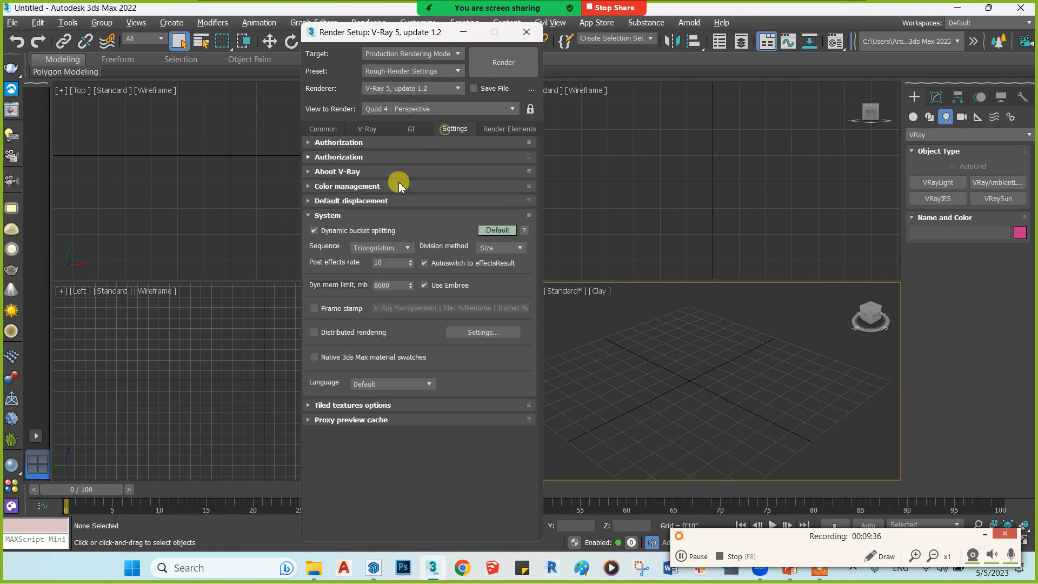
{"action": "double_click", "coordinate": [392, 284]}
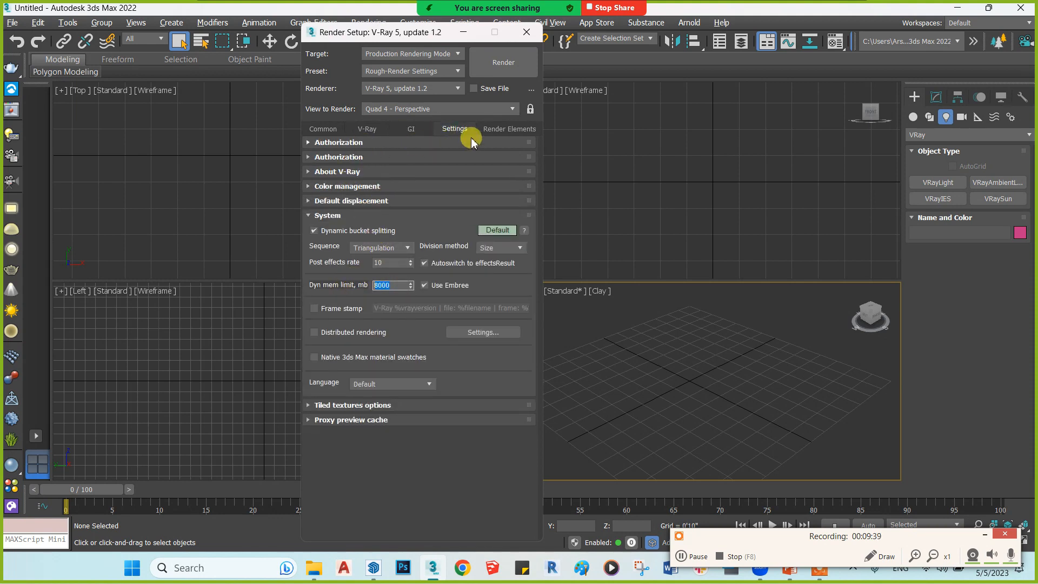
{"action": "left_click", "coordinate": [323, 129]}
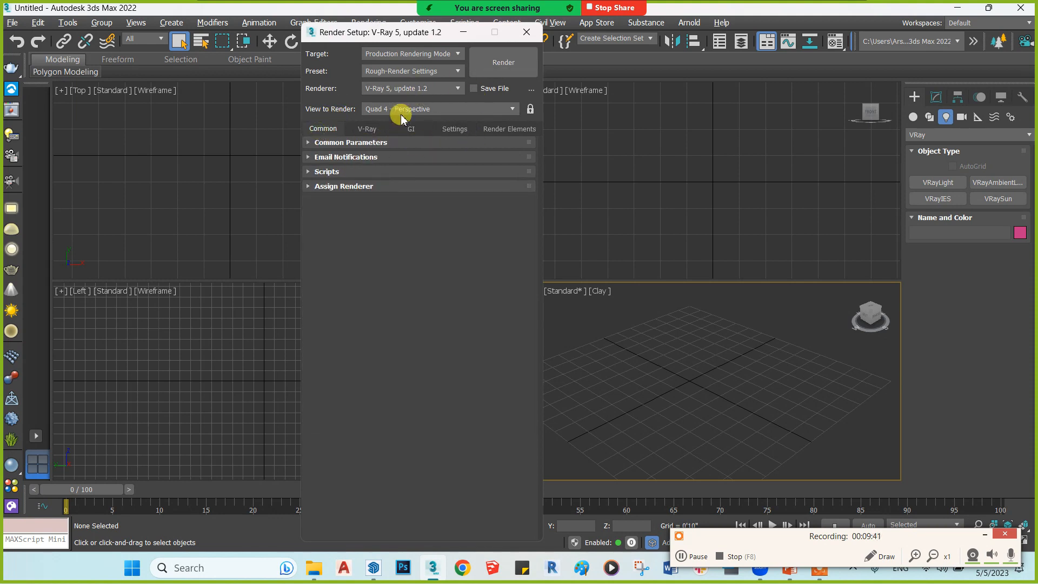
- Save the current render setup to the Desktop as a preset file named Final Render Settings
{"action": "left_click", "coordinate": [401, 71]}
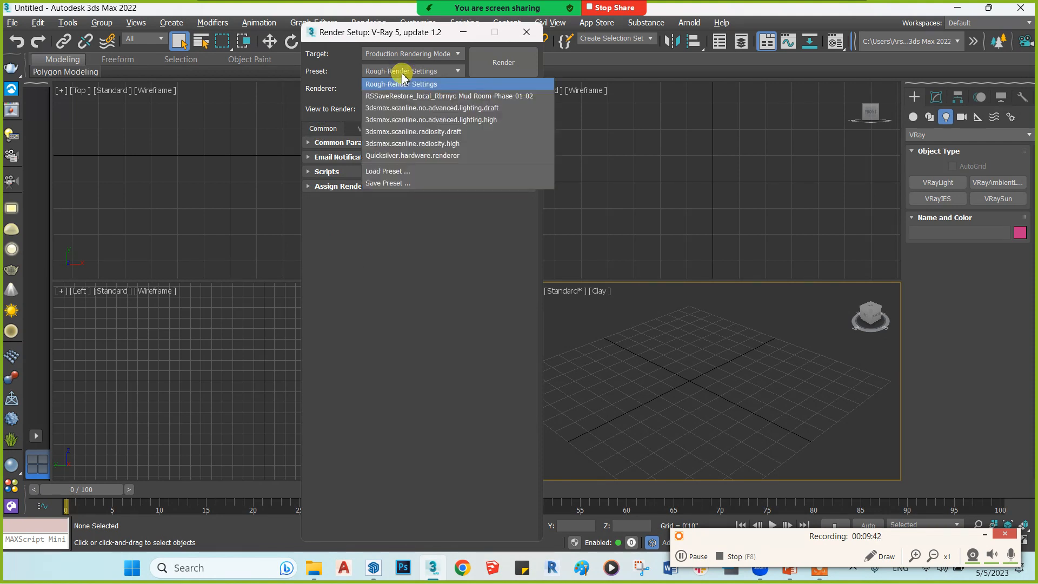
{"action": "left_click", "coordinate": [399, 183]}
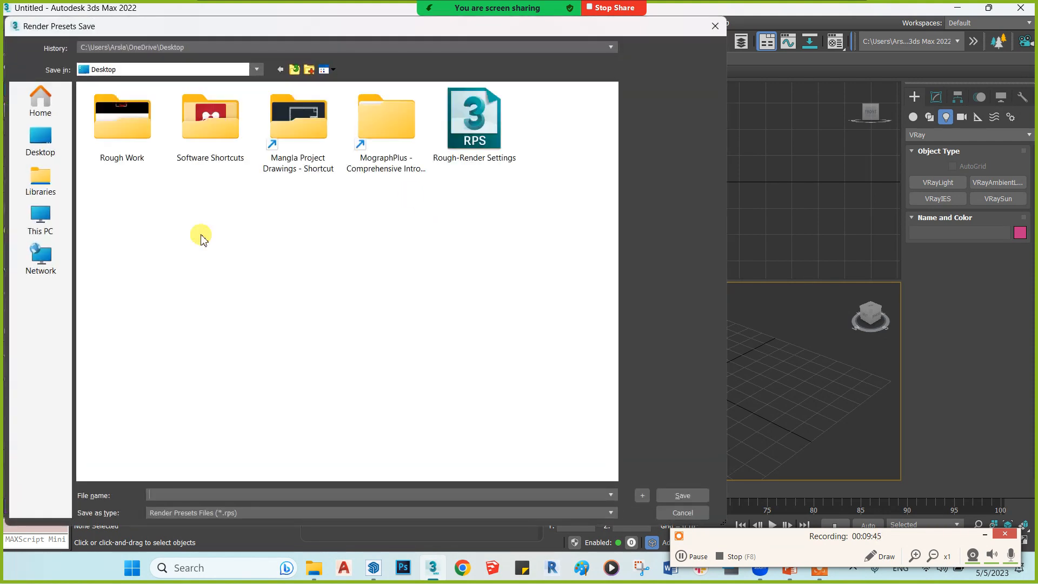
{"action": "left_click", "coordinate": [40, 142]}
{"action": "left_click", "coordinate": [194, 493]}
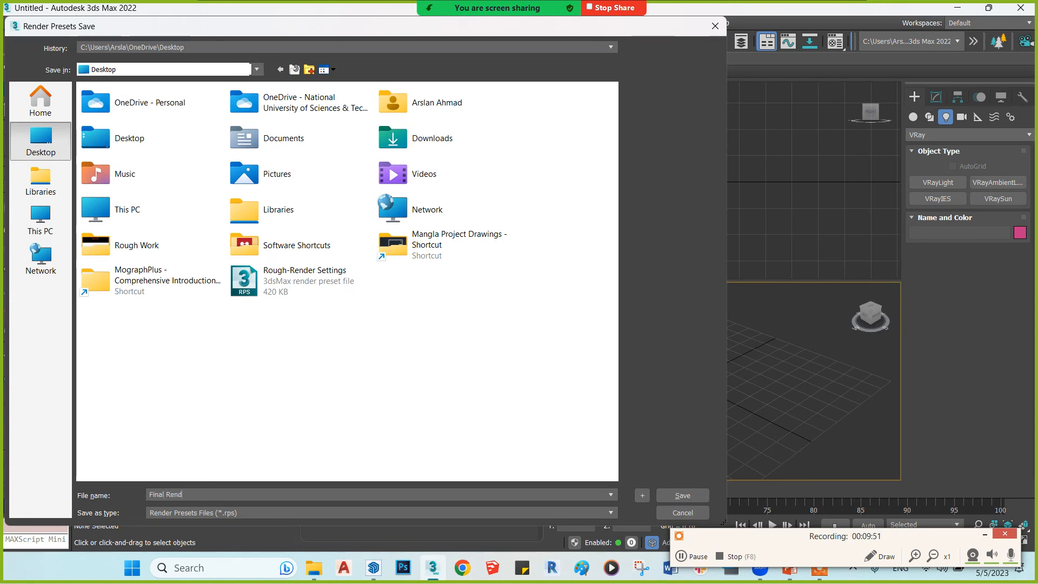
{"action": "type", "text": "Final Render Setting"}
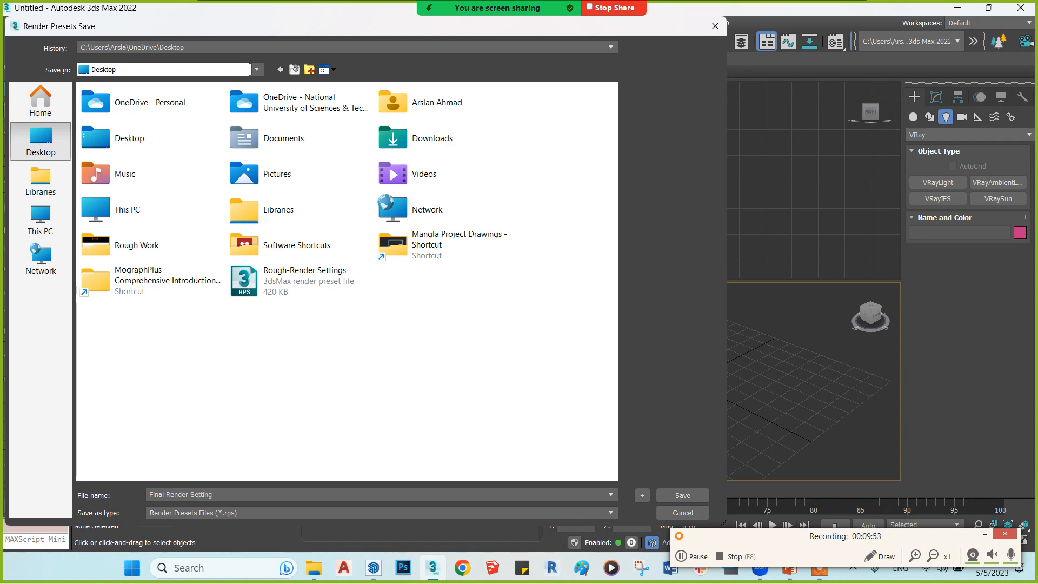
{"action": "type", "text": "s"}
{"action": "left_click", "coordinate": [670, 495]}
- Limit the saved preset's categories to Common and V-Ray 5, update 1.2, and complete the save
{"action": "left_click_drag", "start_coordinate": [294, 102], "coordinate": [537, 119]}
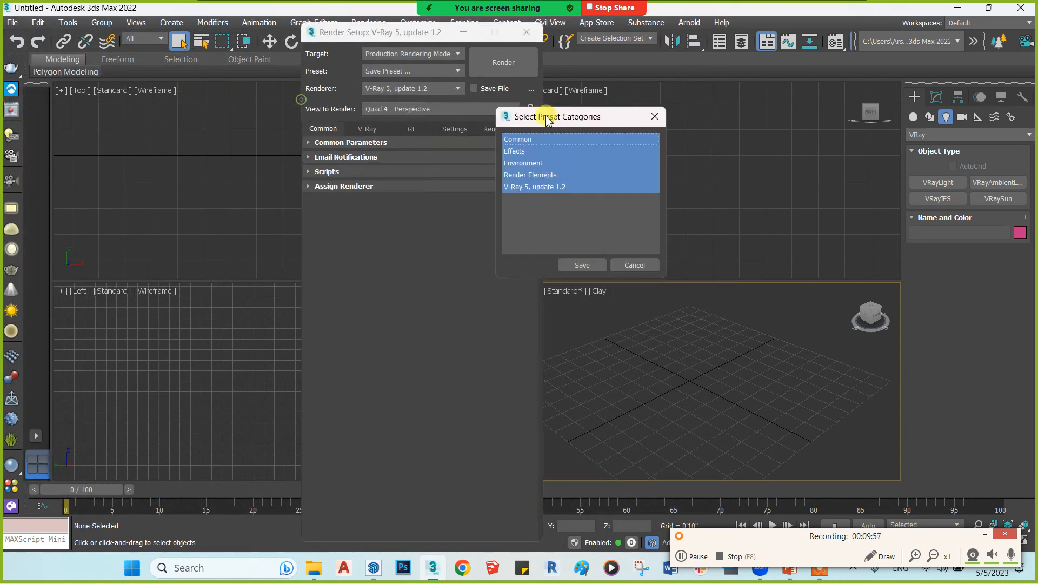
{"action": "left_click", "coordinate": [530, 141], "text": "ctrl"}
{"action": "left_click", "coordinate": [546, 186], "text": "ctrl"}
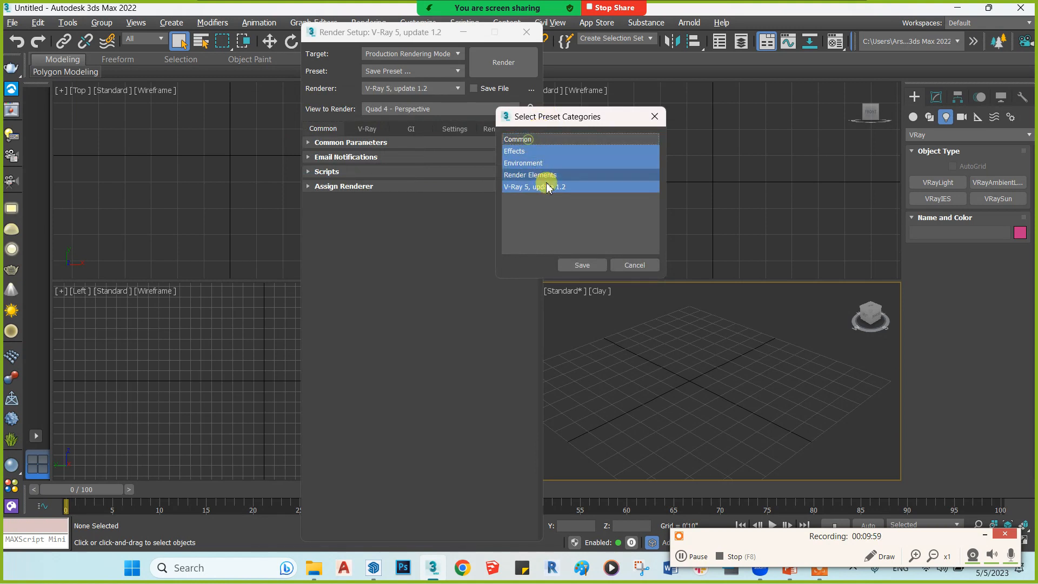
{"action": "left_click", "coordinate": [546, 174], "text": "ctrl"}
{"action": "left_click", "coordinate": [545, 162], "text": "ctrl"}
{"action": "left_click", "coordinate": [545, 151], "text": "ctrl"}
{"action": "left_click", "coordinate": [540, 139], "text": "ctrl"}
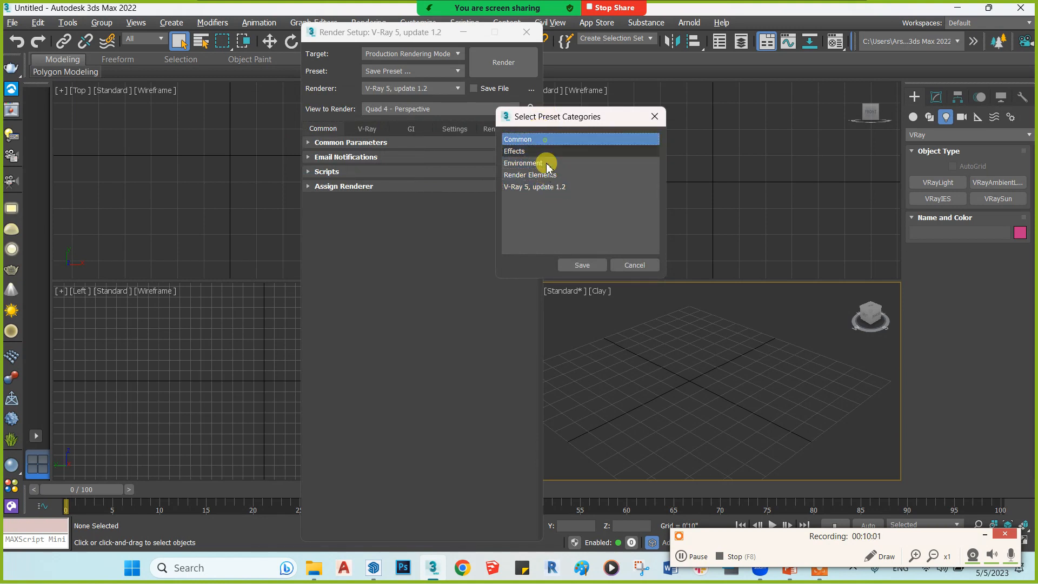
{"action": "left_click", "coordinate": [546, 186], "text": "ctrl"}
{"action": "left_click", "coordinate": [532, 185], "text": "ctrl"}
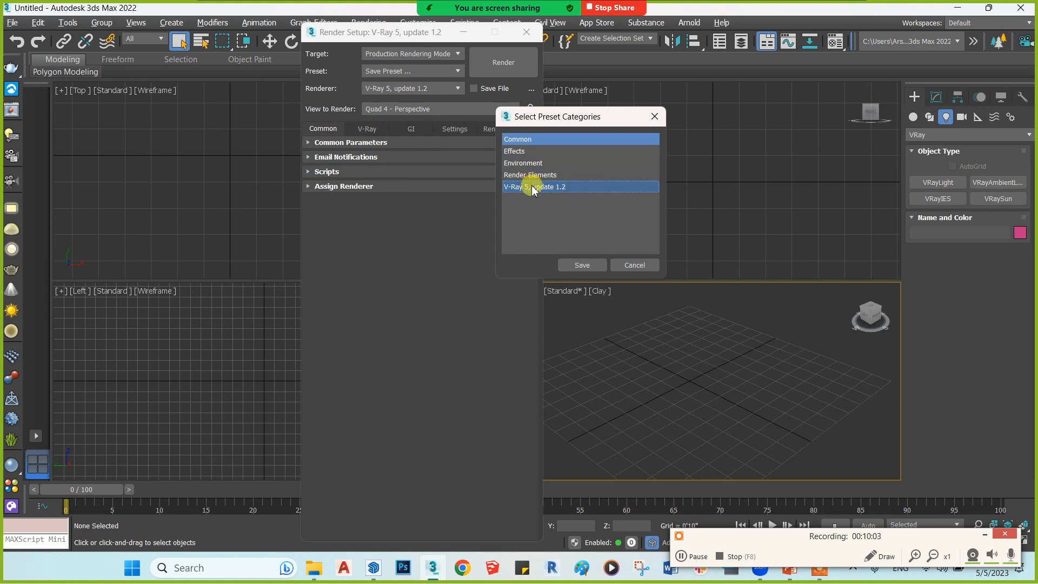
{"action": "left_click", "coordinate": [533, 187], "text": "ctrl"}
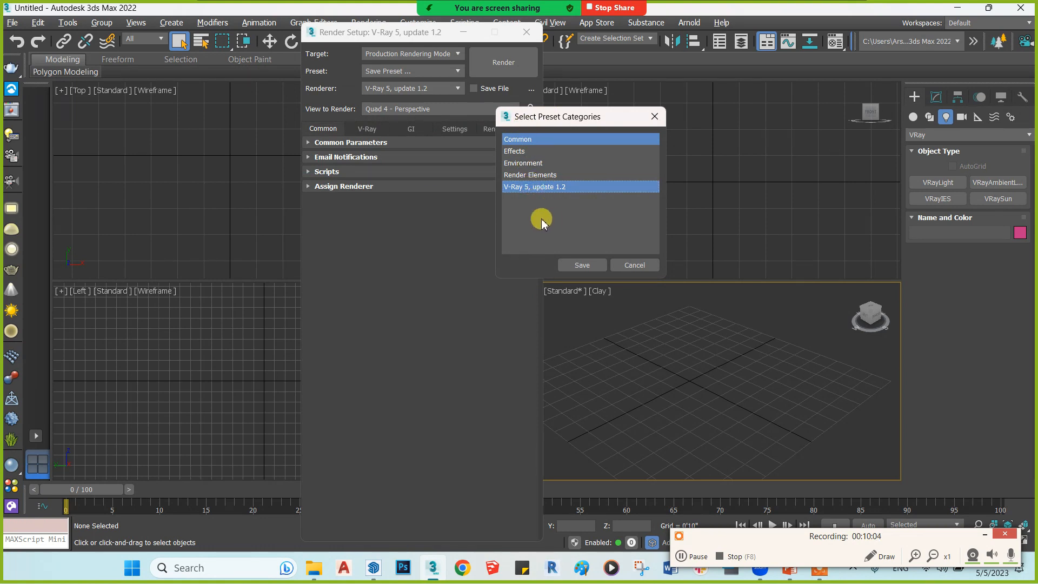
{"action": "left_click", "coordinate": [572, 264]}
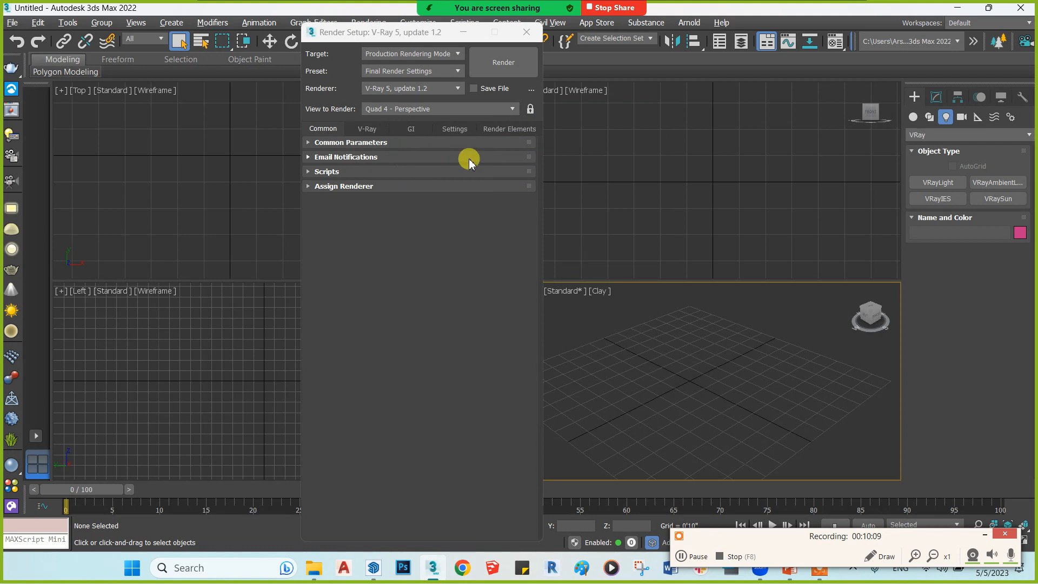
- Load the Rough-Render Settings preset from the Desktop and check its V-Ray bucket image sampler values
{"action": "left_click", "coordinate": [411, 71]}
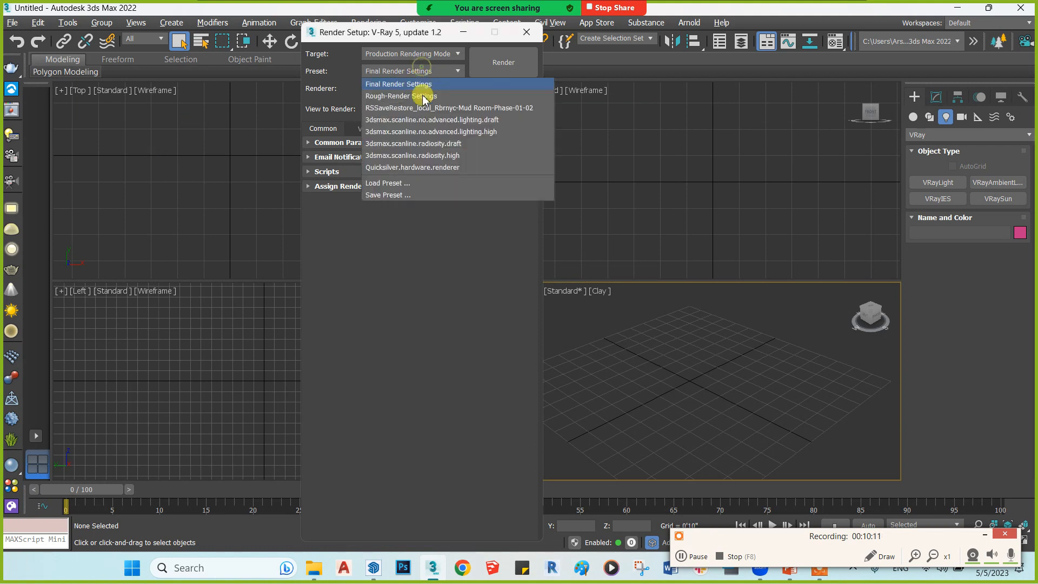
{"action": "left_click", "coordinate": [409, 183]}
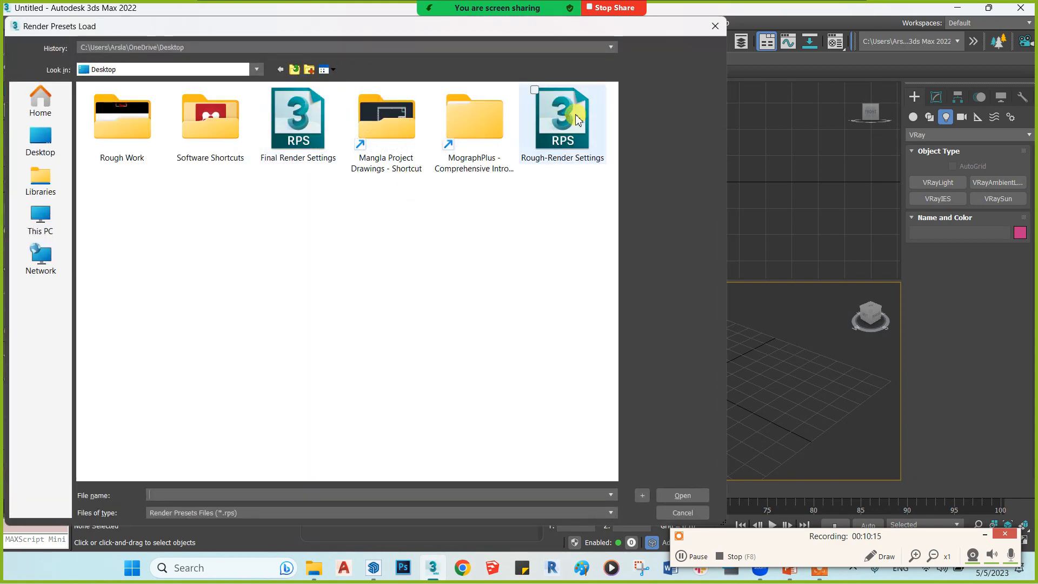
{"action": "left_click", "coordinate": [560, 122]}
{"action": "left_click", "coordinate": [694, 496]}
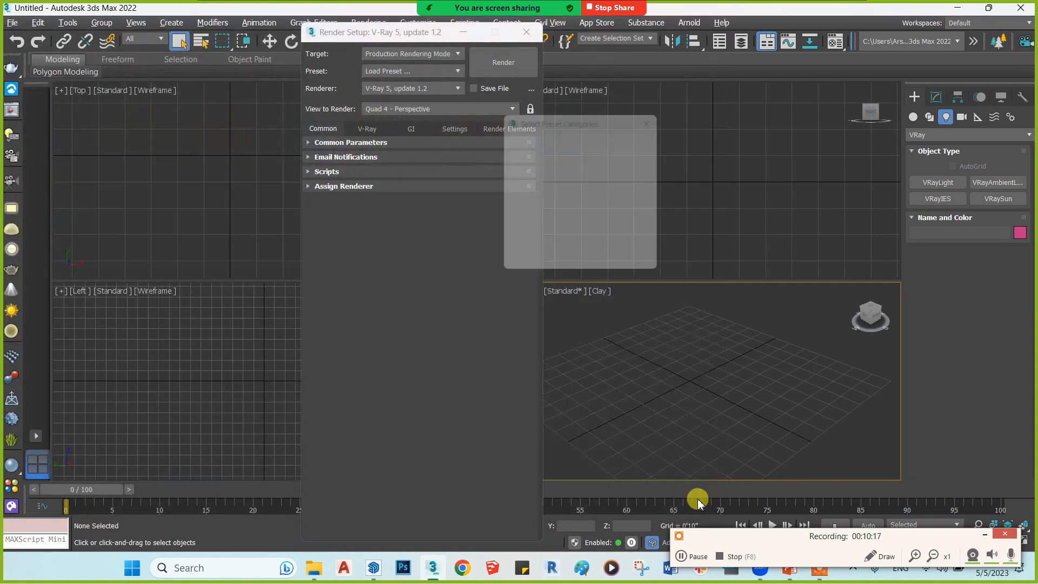
{"action": "left_click", "coordinate": [569, 264]}
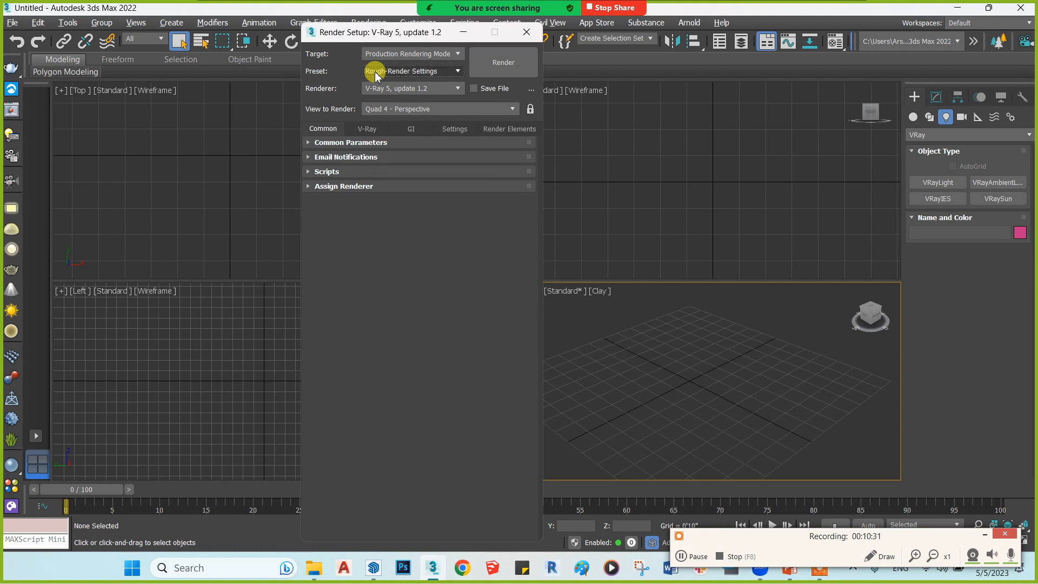
{"action": "left_click", "coordinate": [354, 130]}
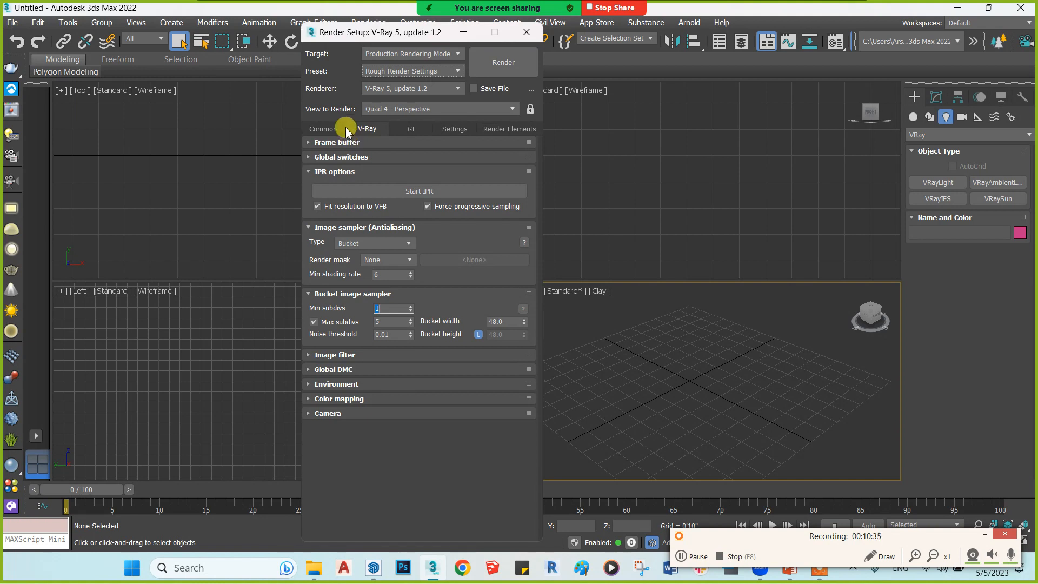
- Load the Final Render Settings preset from the Desktop and close the Render Setup window
{"action": "left_click", "coordinate": [425, 72]}
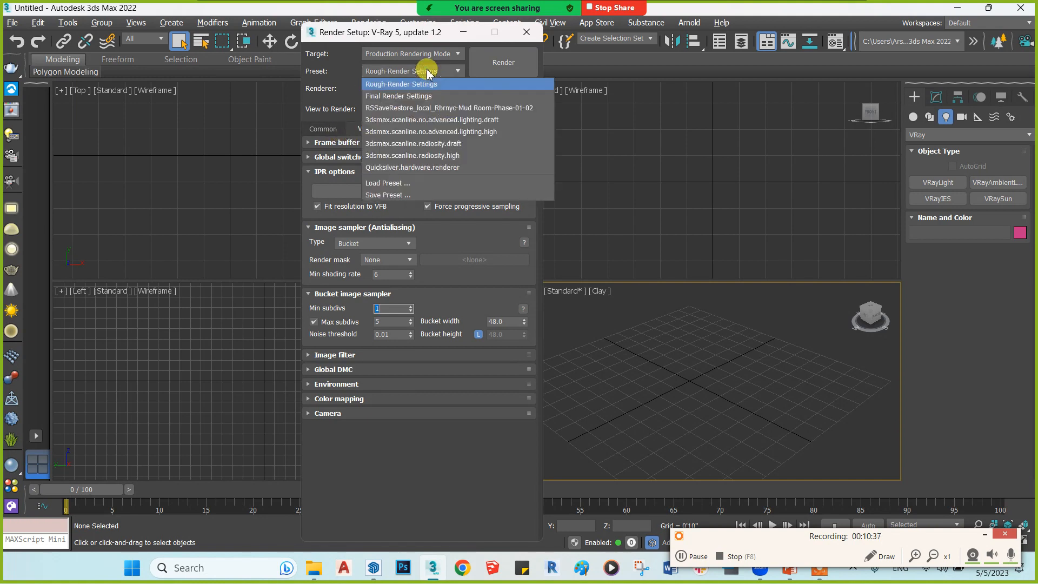
{"action": "left_click", "coordinate": [393, 186]}
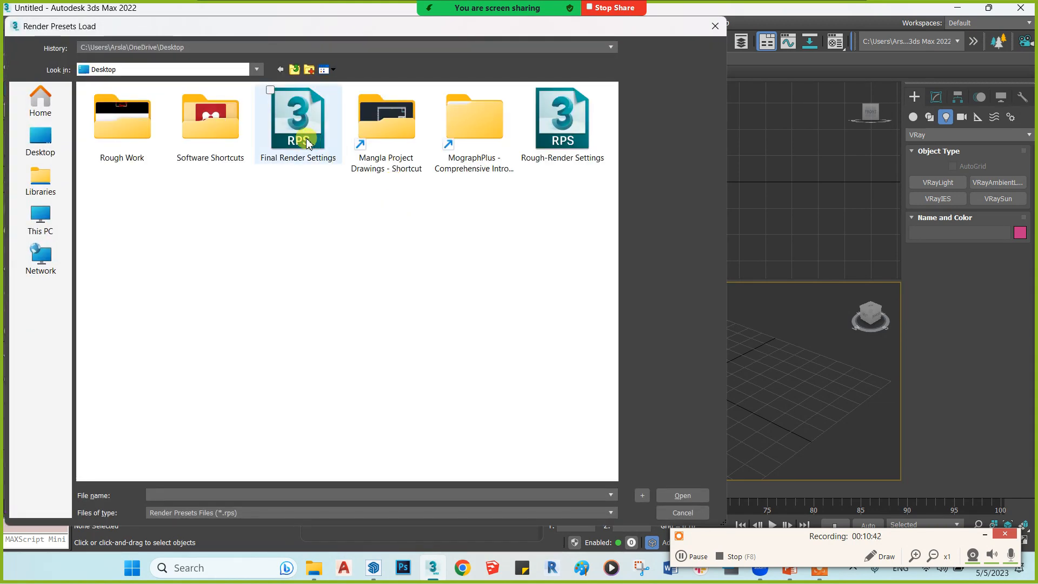
{"action": "left_click", "coordinate": [300, 142]}
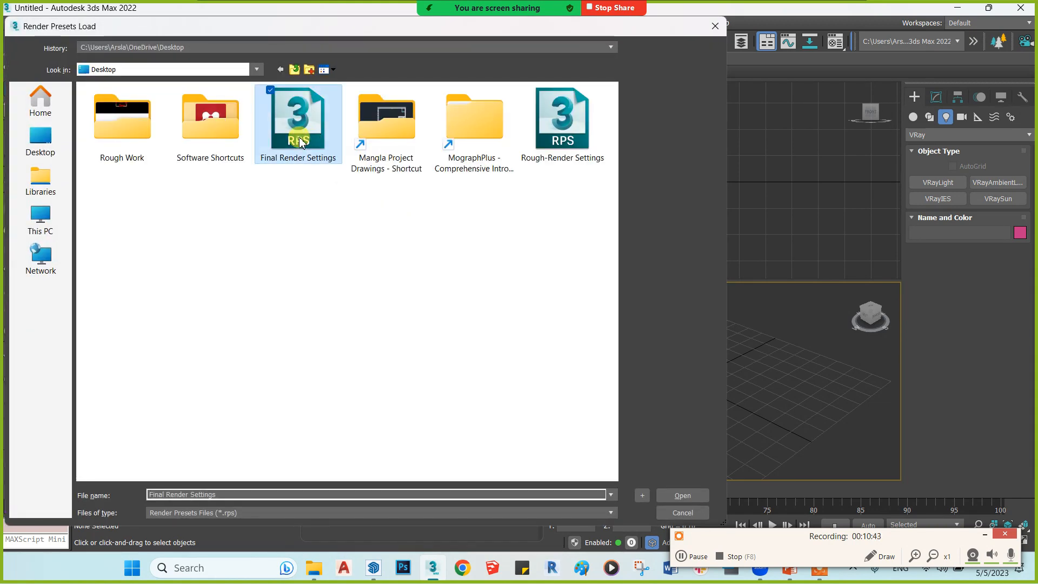
{"action": "left_click", "coordinate": [673, 495]}
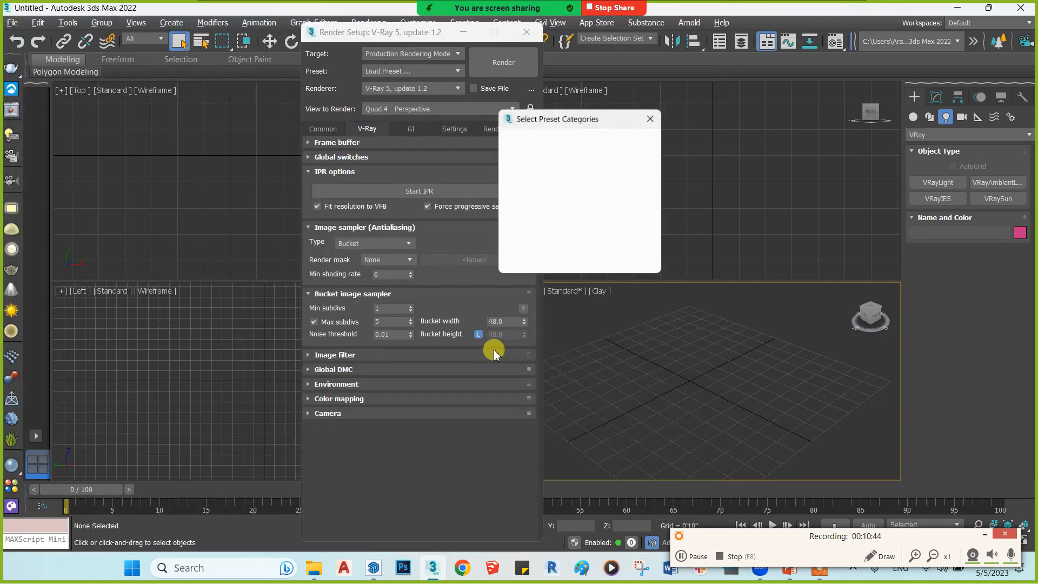
{"action": "left_click", "coordinate": [593, 267]}
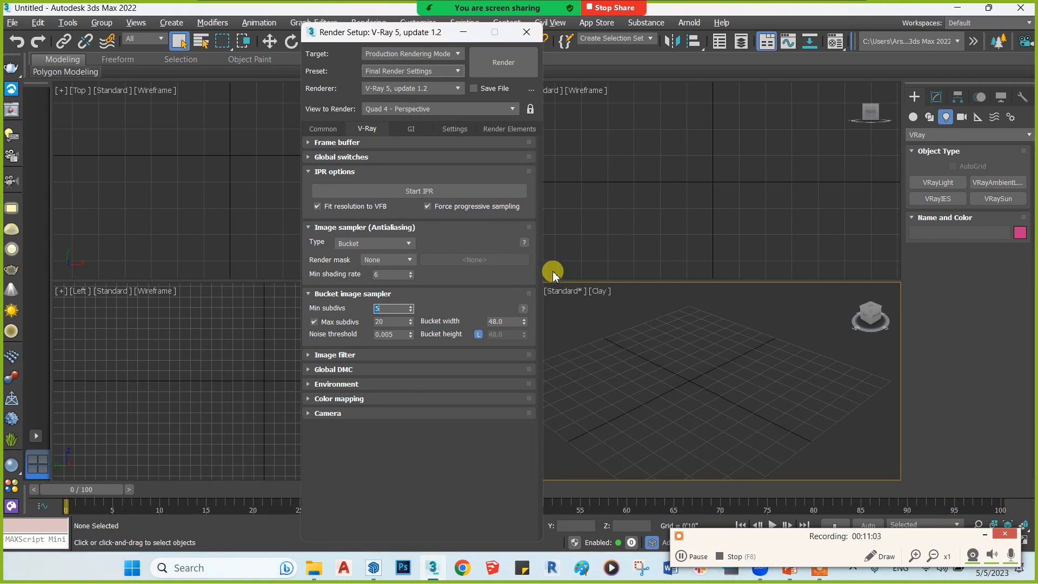
{"action": "left_click_drag", "start_coordinate": [818, 544], "coordinate": [838, 523]}
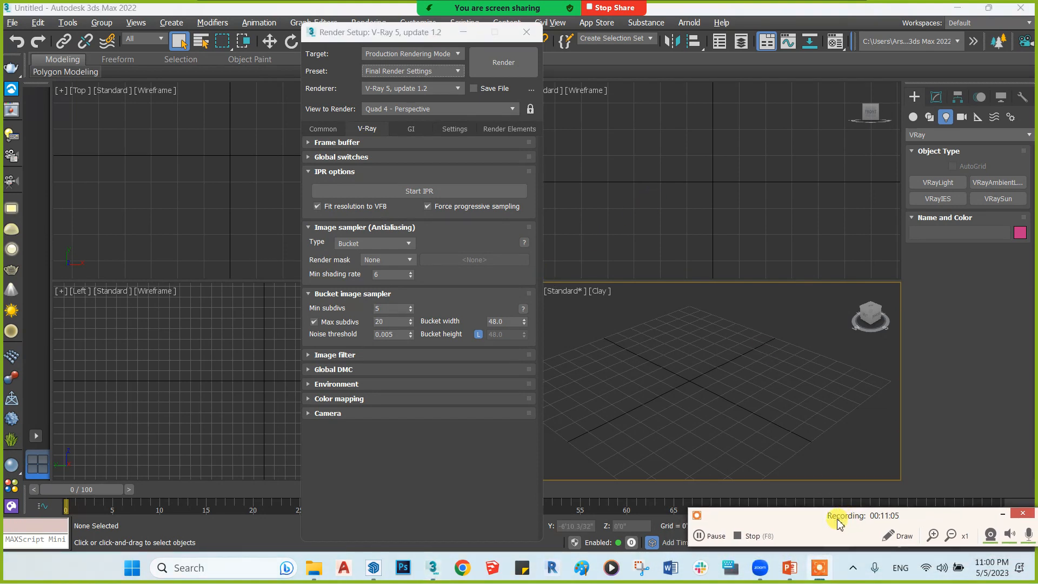
{"action": "left_click", "coordinate": [528, 34]}
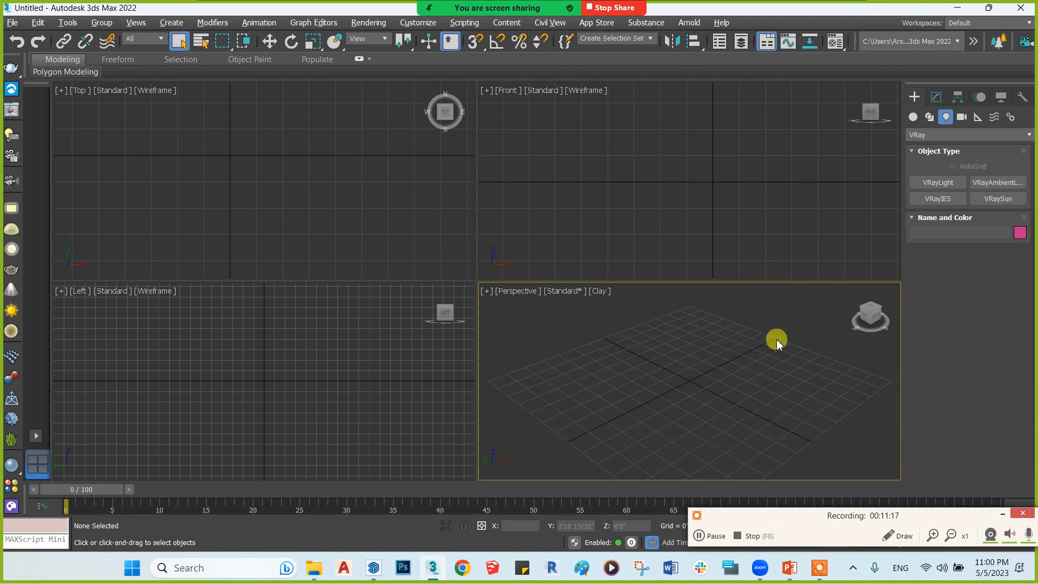
{"action": "mouse_move", "coordinate": [760, 568]}
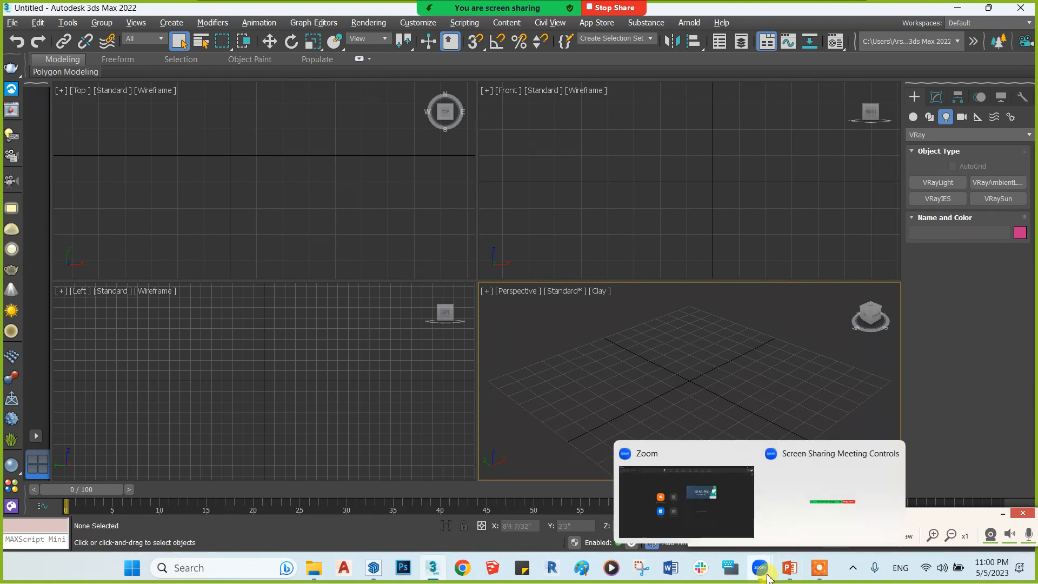
{"action": "left_click", "coordinate": [789, 496]}
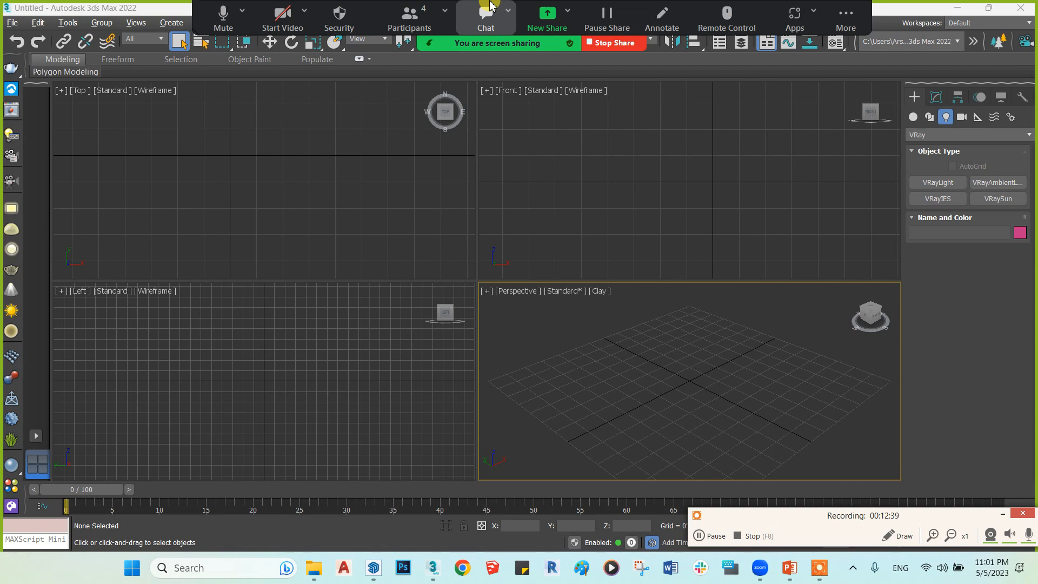
- Switch to Chrome and search Google for "Whats the difference between modern and classical house"
{"action": "left_click", "coordinate": [457, 576]}
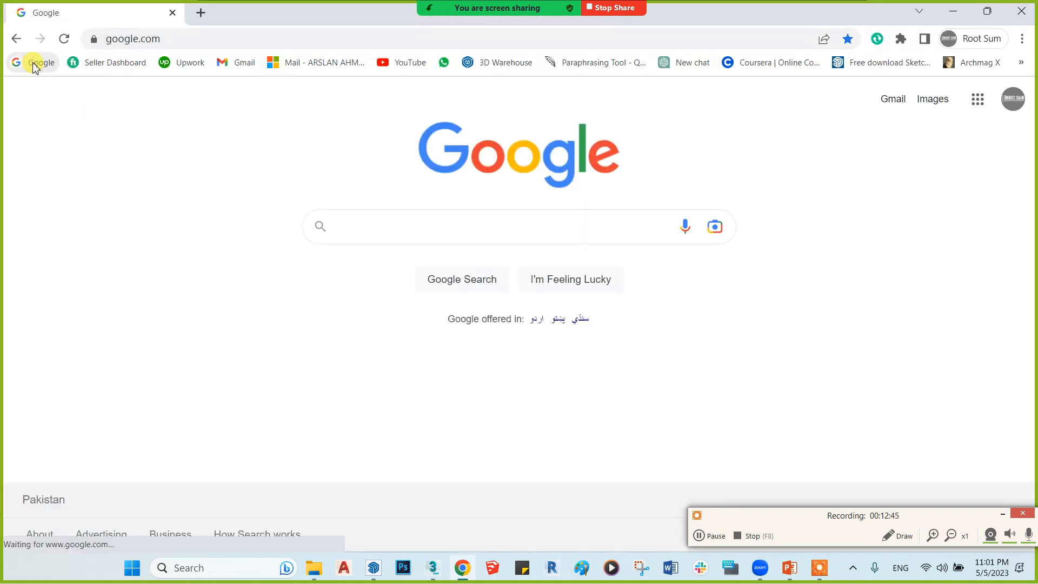
{"action": "type", "text": "Wh"}
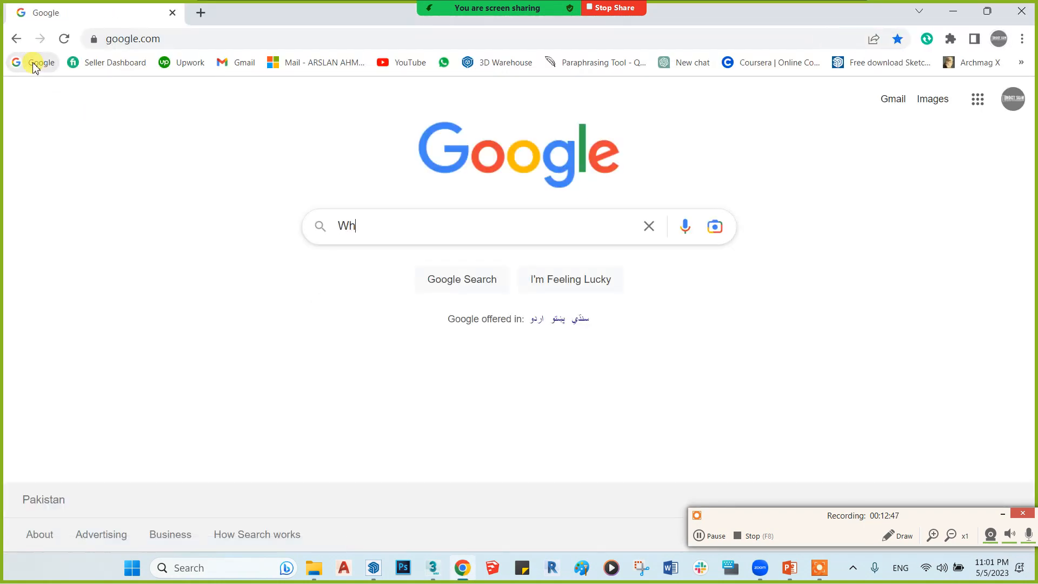
{"action": "type", "text": "ats d"}
{"action": "key", "text": "BackSpace"}
{"action": "key", "text": "BackSpace"}
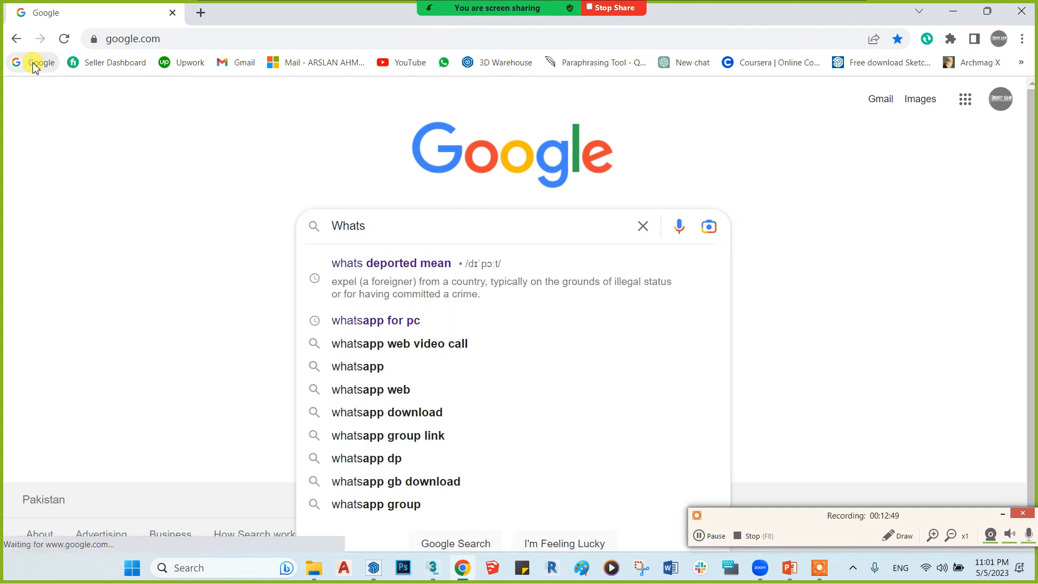
{"action": "type", "text": "t"}
{"action": "key", "text": "BackSpace"}
{"action": "type", "text": "the d"}
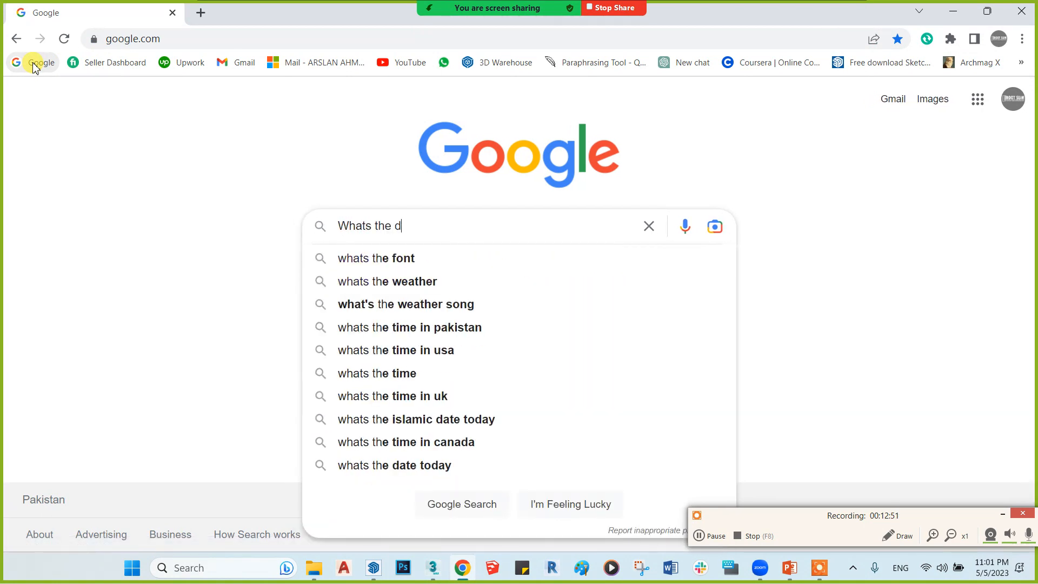
{"action": "type", "text": "iffe"}
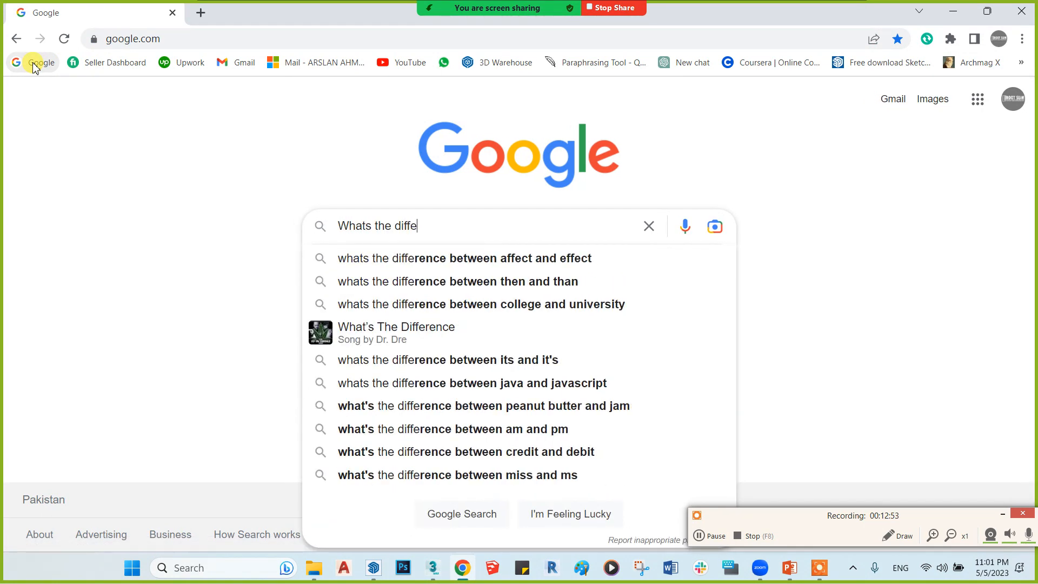
{"action": "type", "text": "rence"}
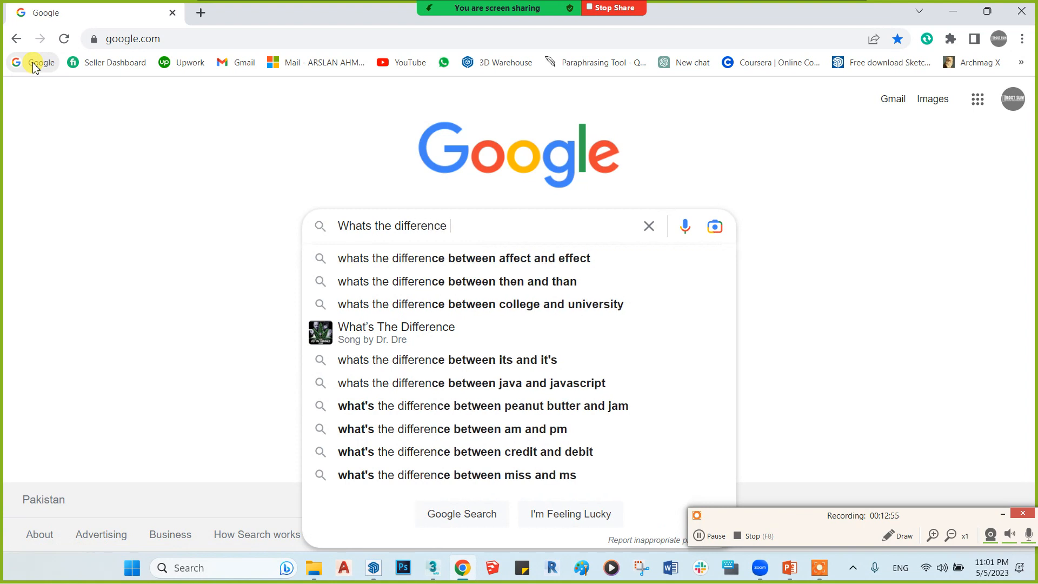
{"action": "type", "text": " b"}
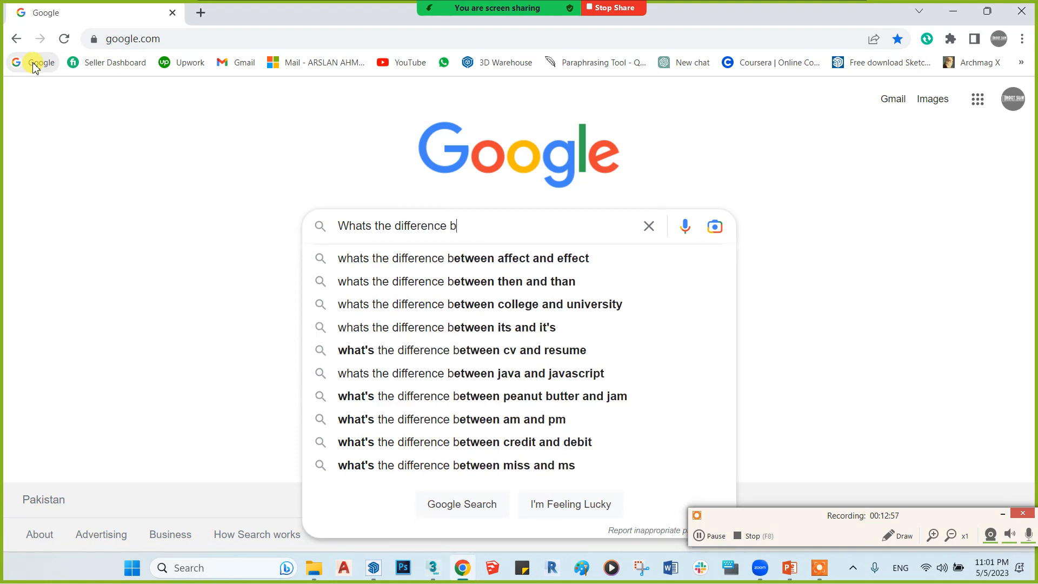
{"action": "type", "text": "etween mod"}
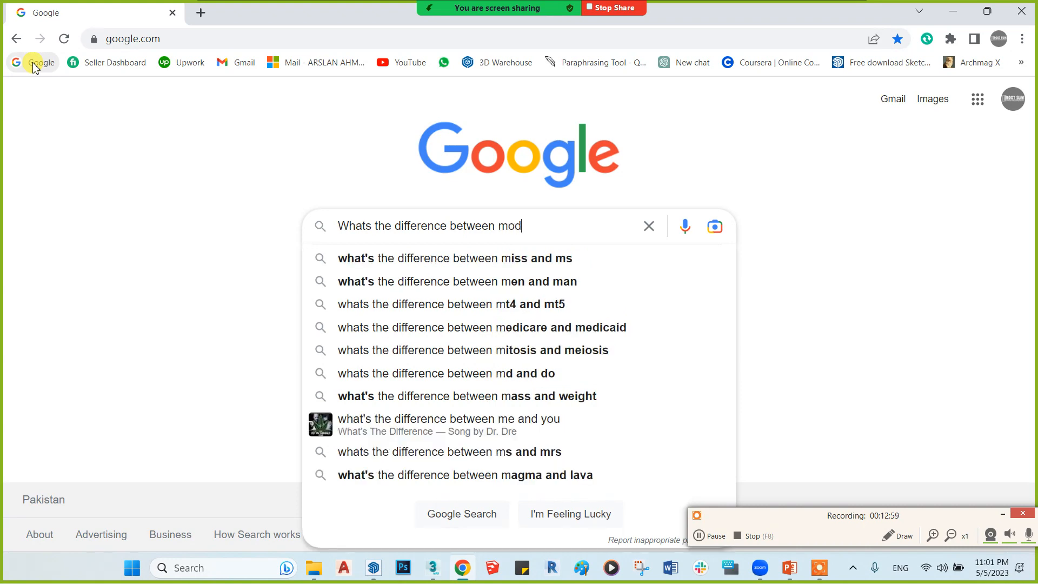
{"action": "type", "text": "ern and clas"}
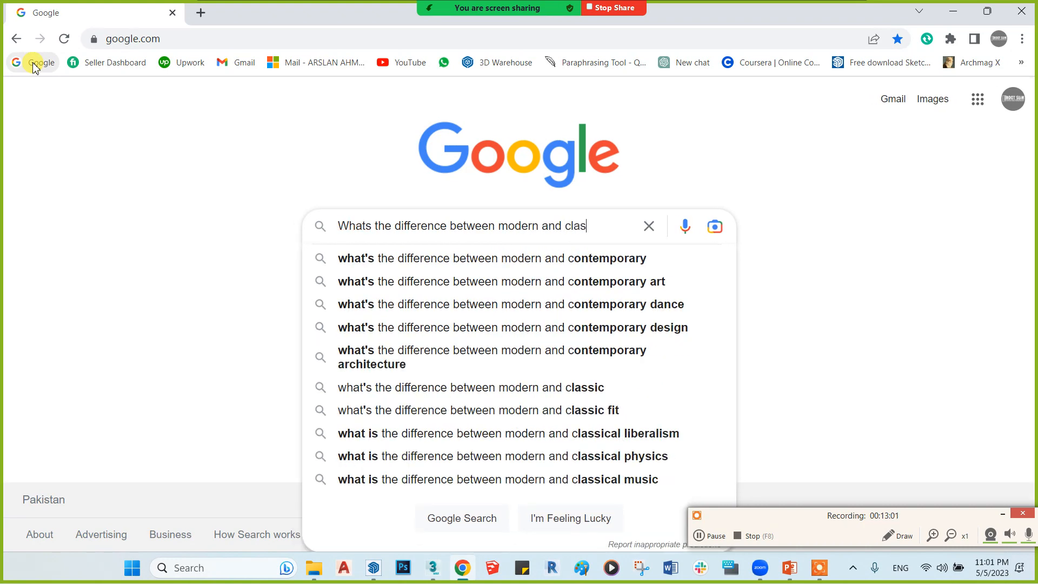
{"action": "type", "text": "sical house"}
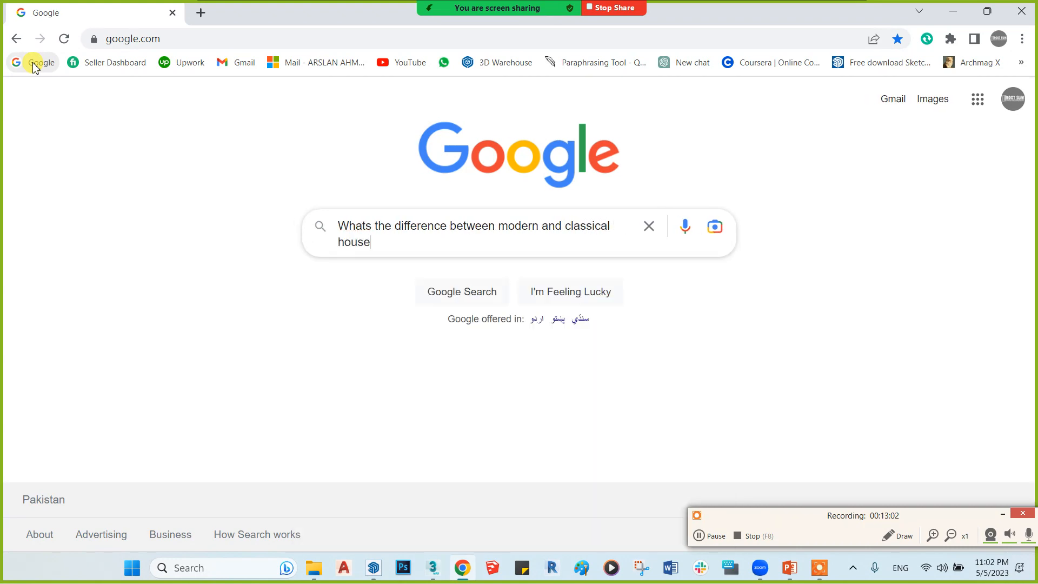
{"action": "key", "text": "Return"}
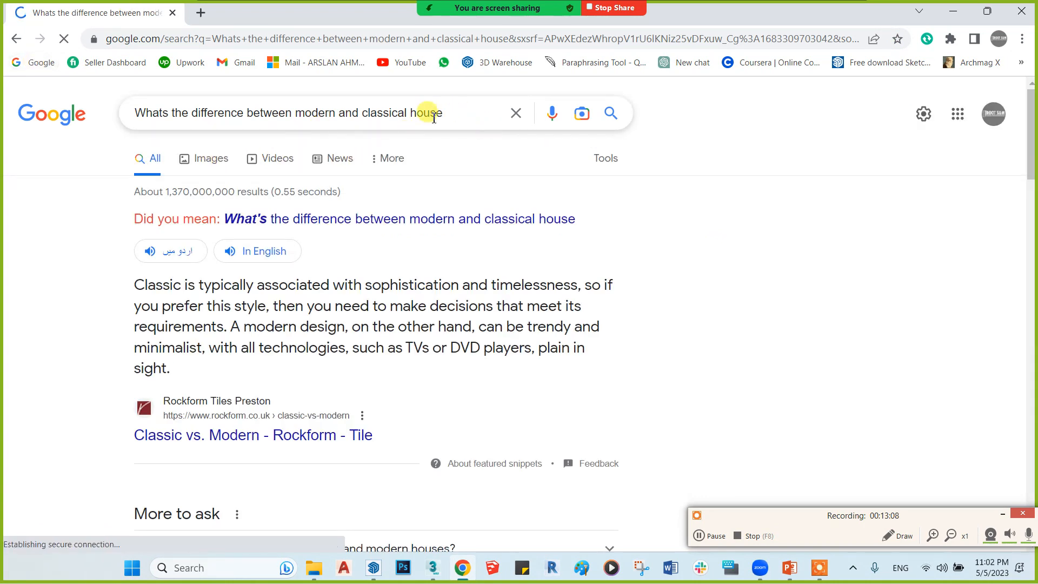
- Replace the query and search Google for "Modern Houses"
{"action": "left_click_drag", "start_coordinate": [435, 112], "coordinate": [55, 119]}
{"action": "type", "text": "Modern Hoyus"}
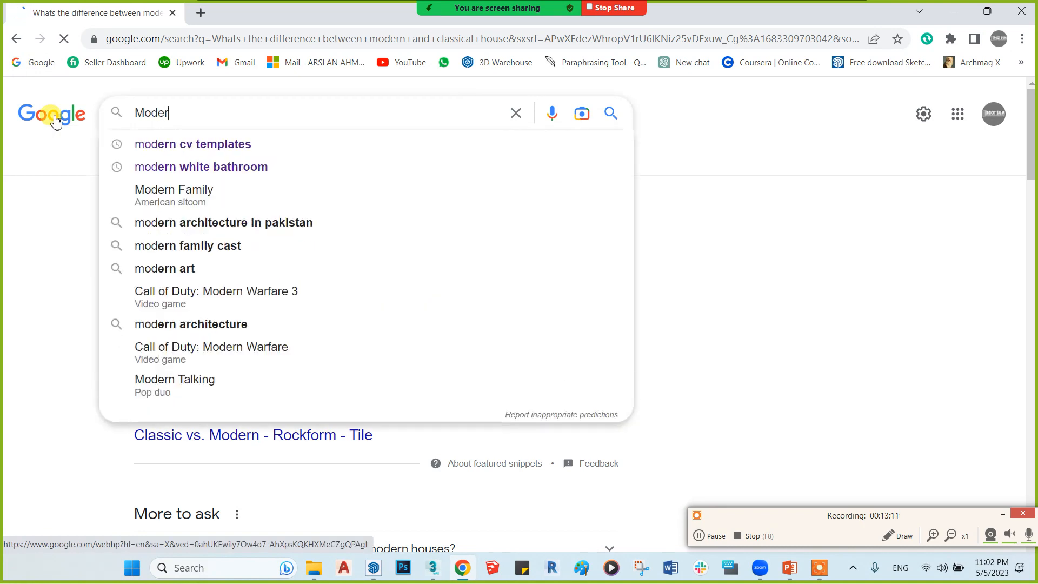
{"action": "key", "text": "BackSpace"}
{"action": "key", "text": "BackSpace"}
{"action": "key", "text": "BackSpace"}
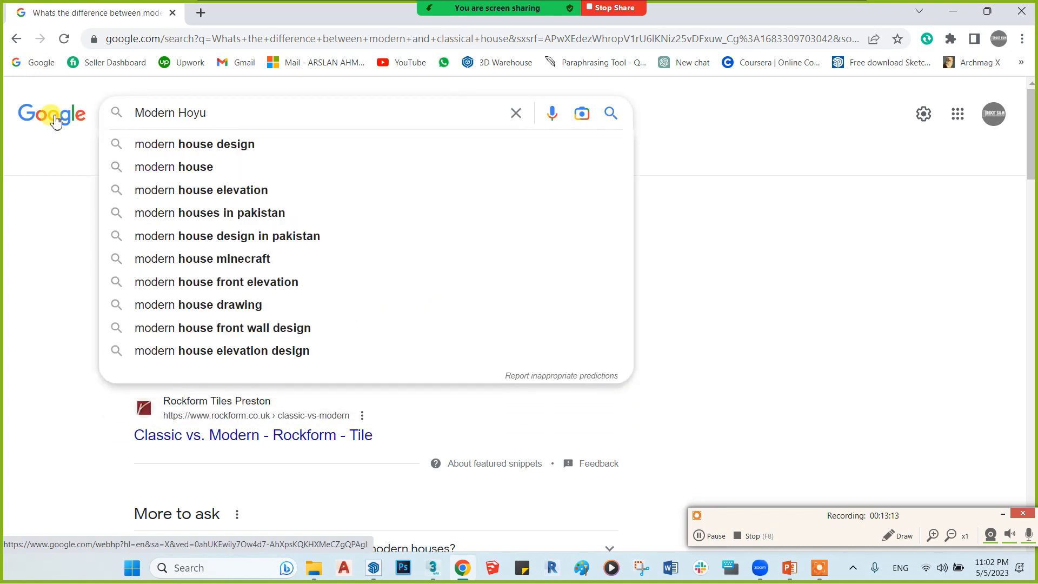
{"action": "type", "text": "uses"}
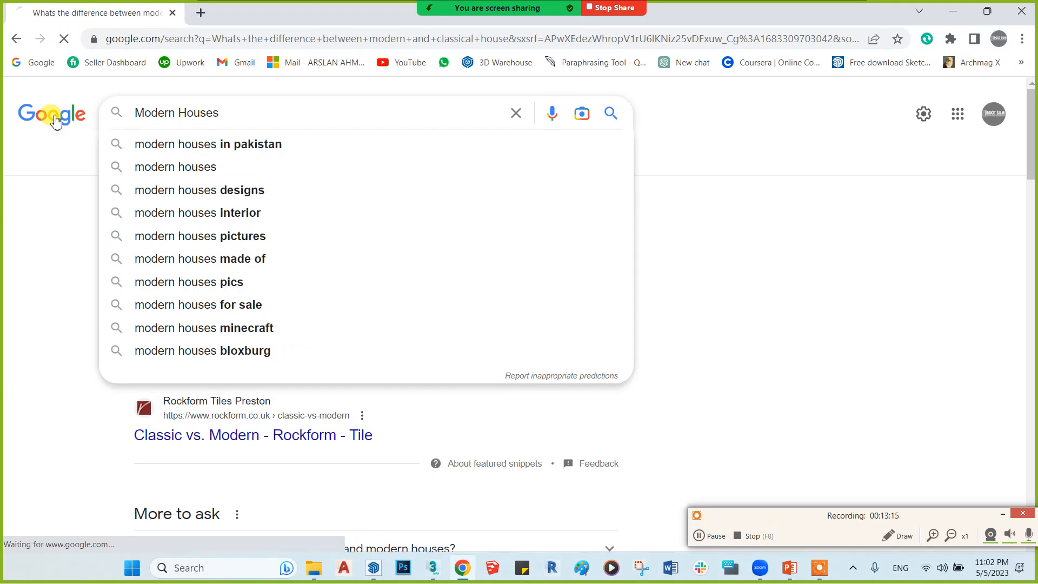
{"action": "key", "text": "Return"}
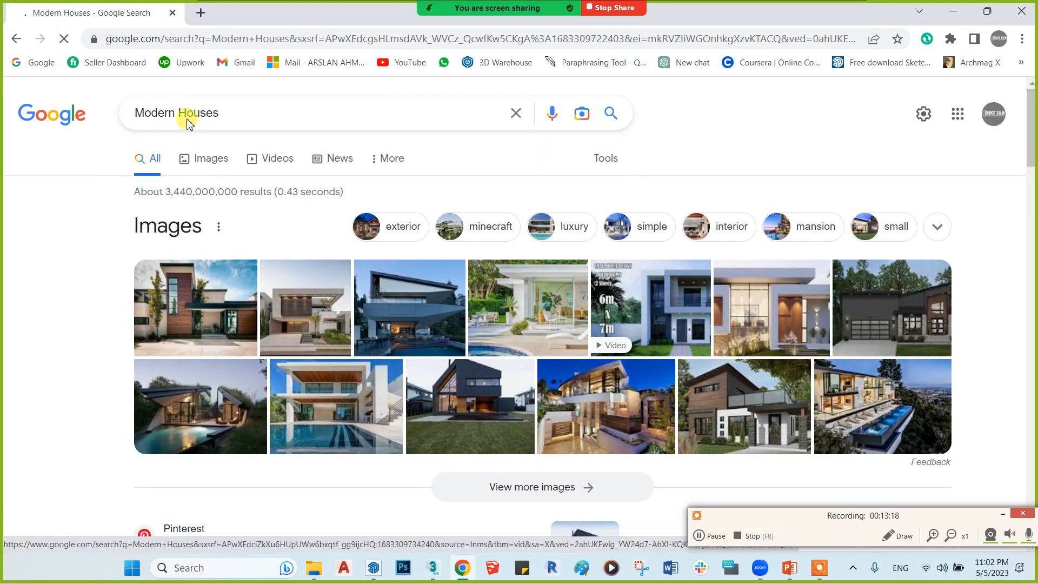
- Change the word Modern in the query to Classical and search for "Classical Houses"
{"action": "left_click_drag", "start_coordinate": [175, 114], "coordinate": [104, 125]}
{"action": "type", "text": "Classical"}
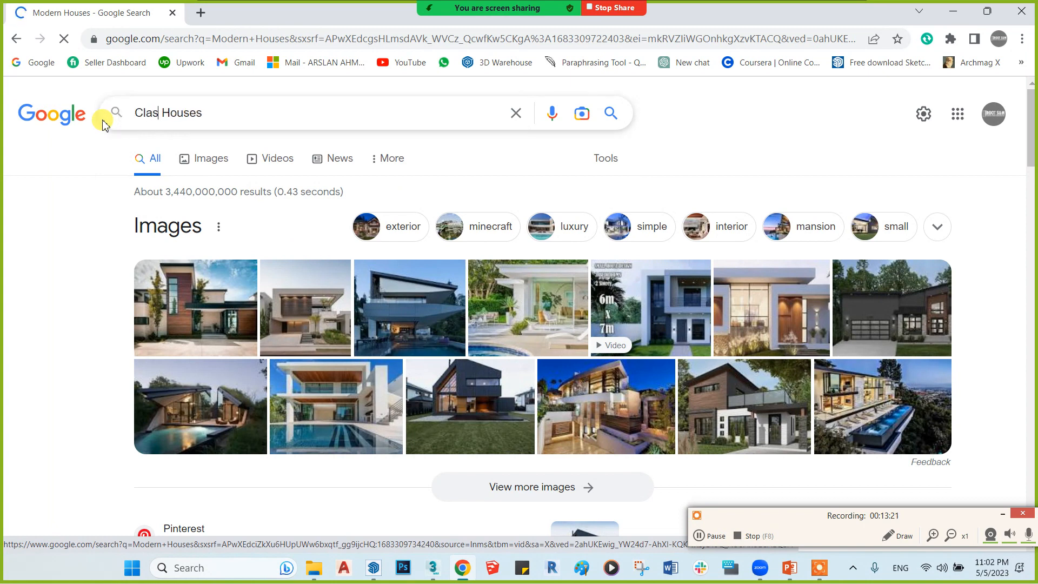
{"action": "key", "text": "Return"}
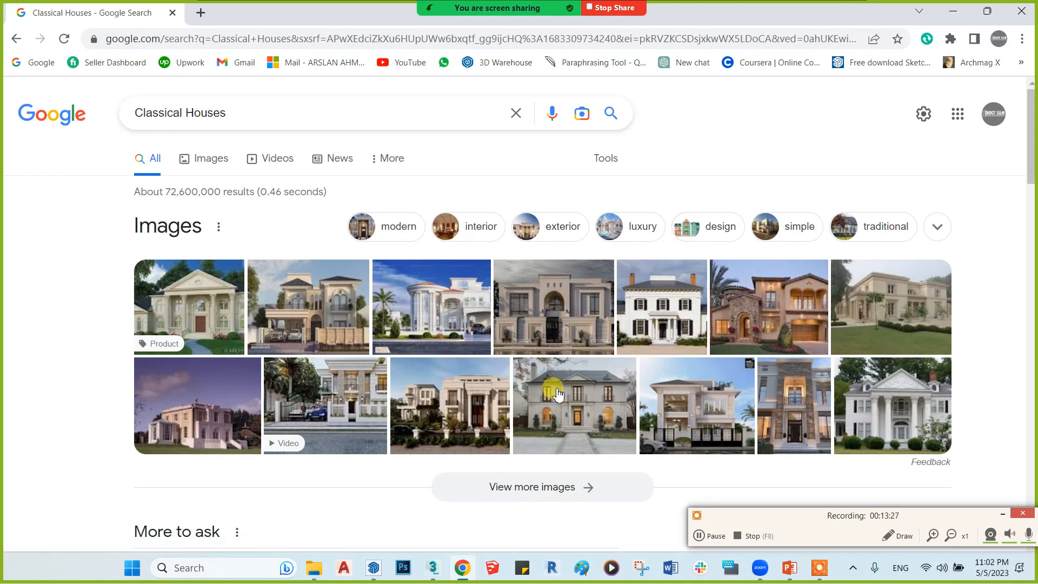
- Replace the query and search Google for "Different types of Architectural Styles"
{"action": "triple_click", "coordinate": [187, 117]}
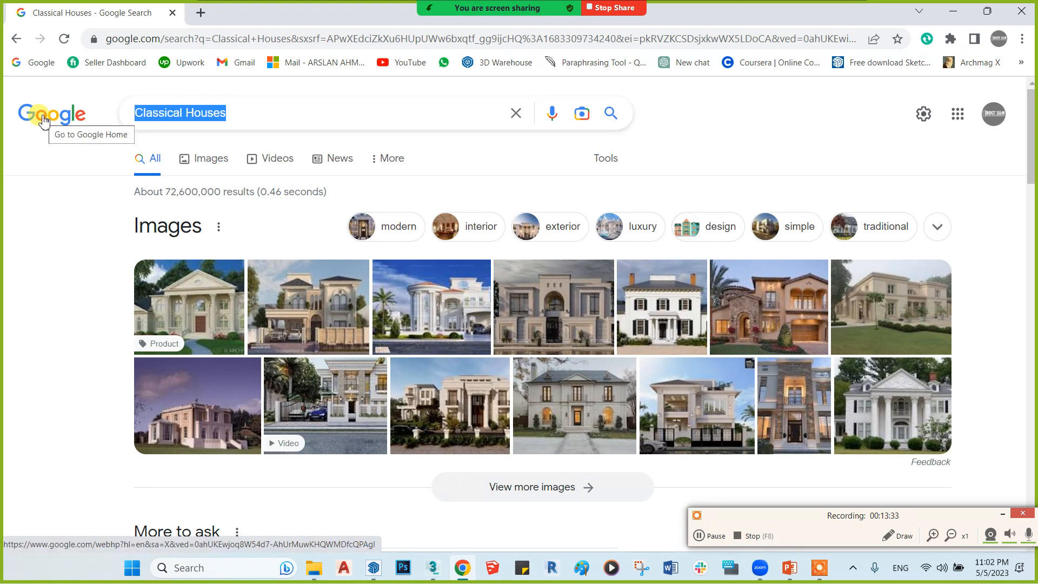
{"action": "type", "text": "D"}
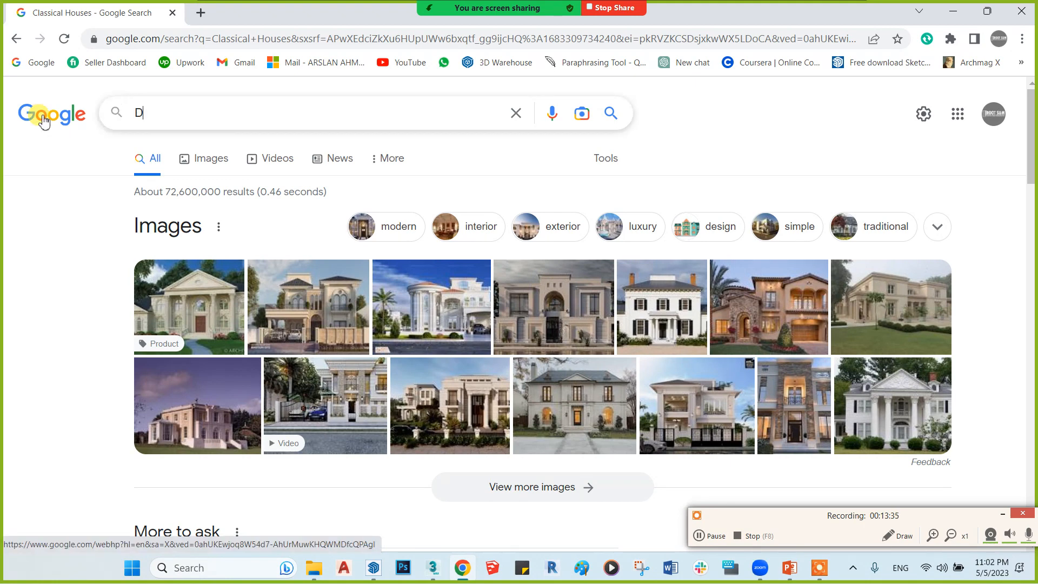
{"action": "type", "text": "ifferent "}
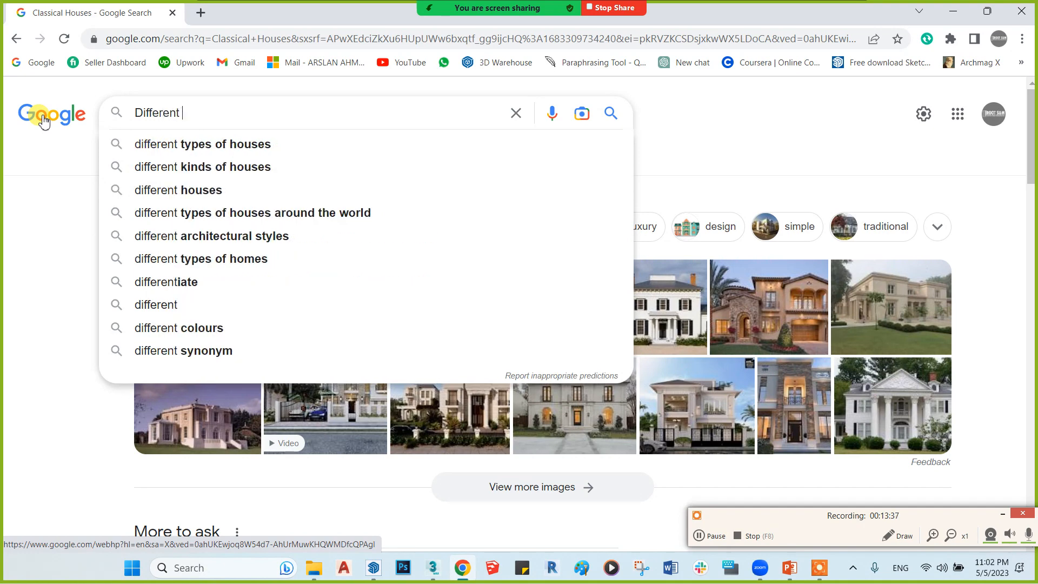
{"action": "type", "text": "types "}
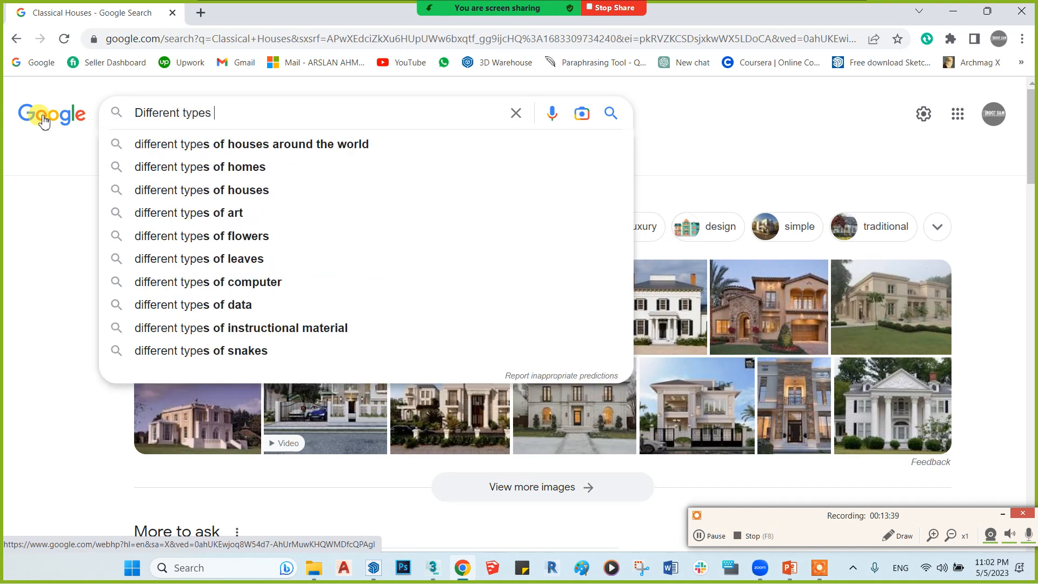
{"action": "type", "text": "of Arch"}
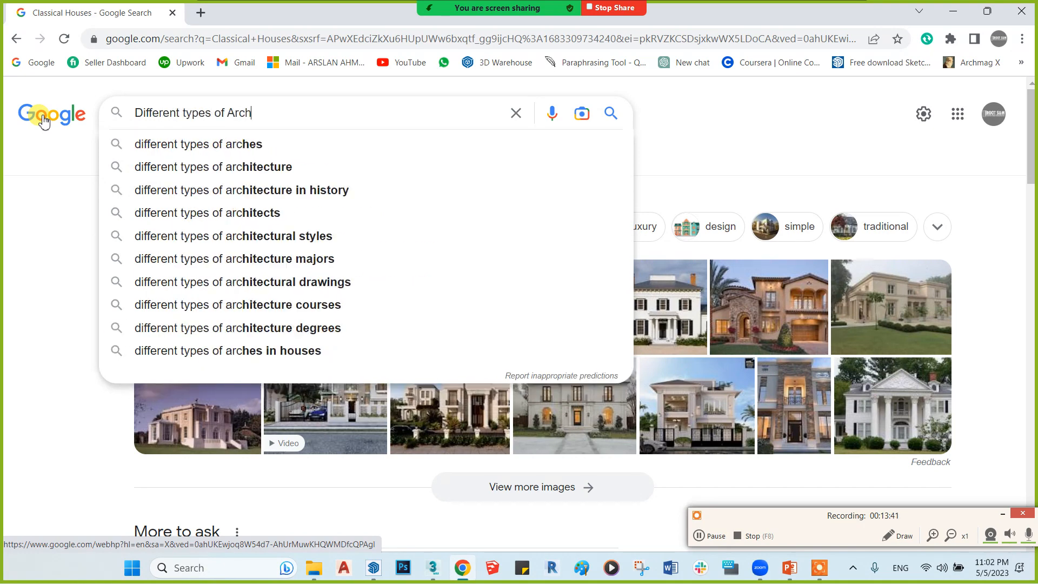
{"action": "type", "text": "itectural "}
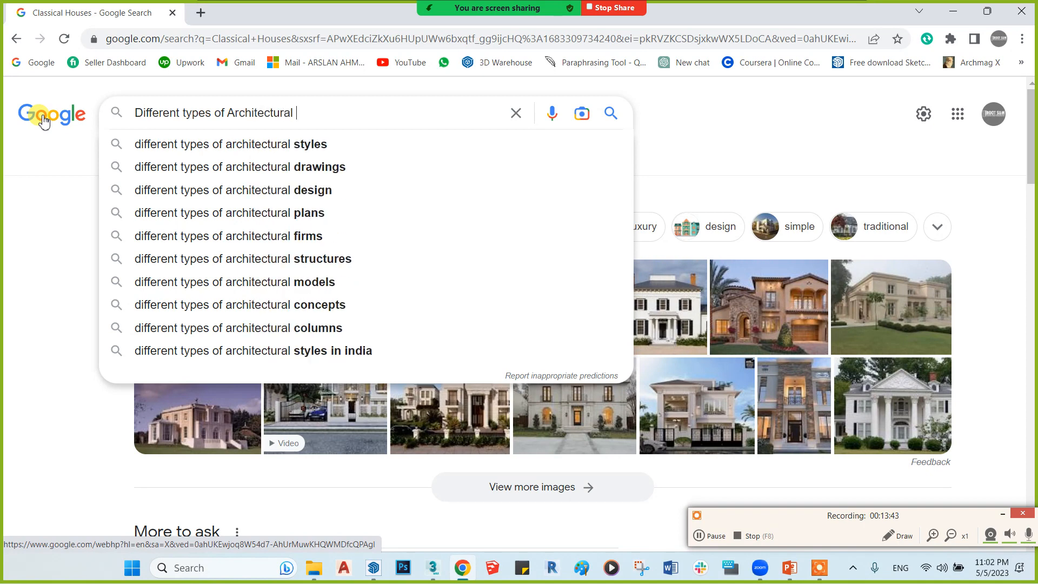
{"action": "type", "text": "Styles"}
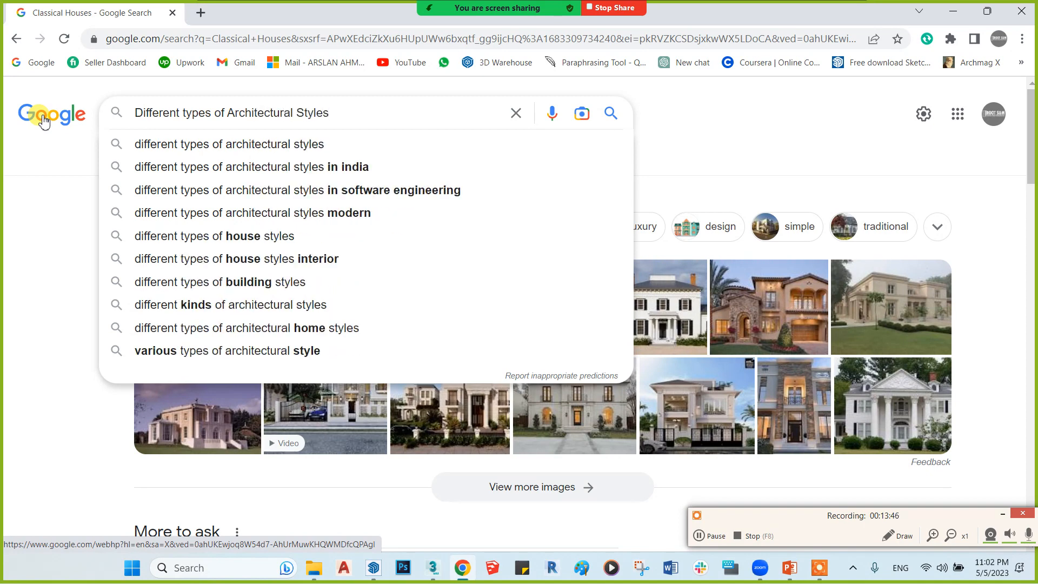
{"action": "key", "text": "Return"}
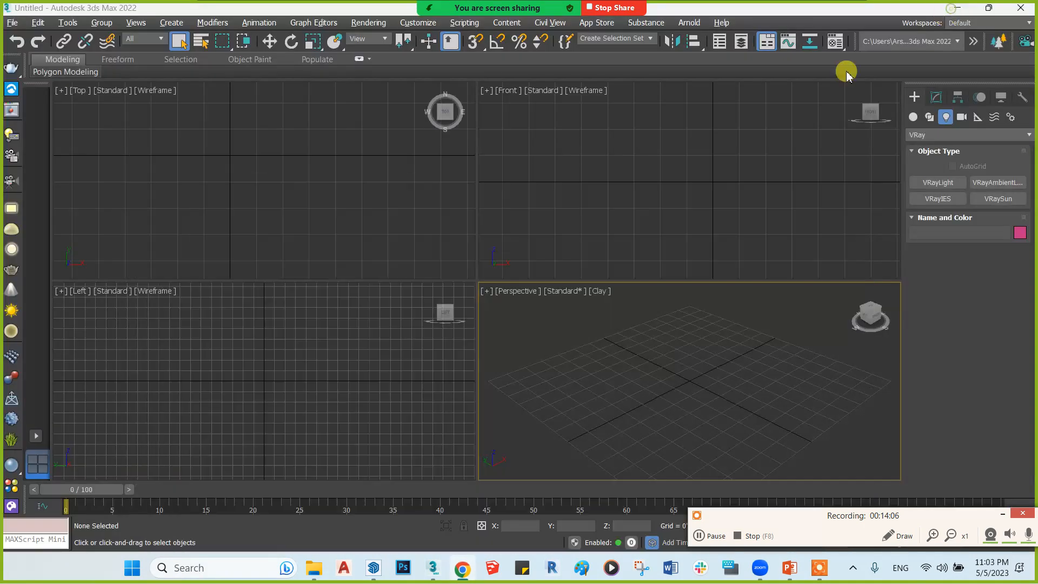
- Minimize the browser to return to 3ds Max and activate the Top viewport
{"action": "left_click", "coordinate": [953, 11]}
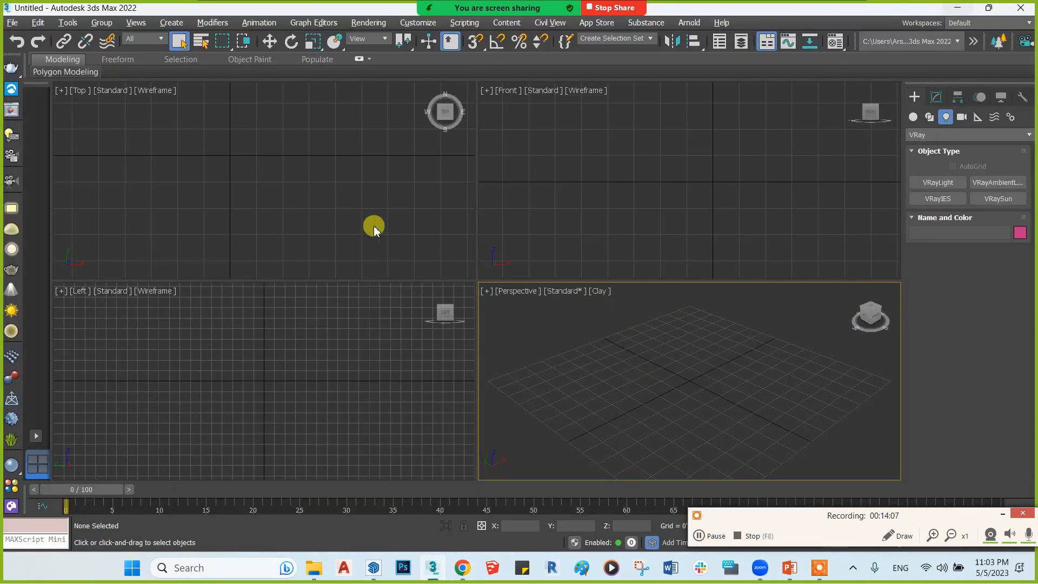
{"action": "left_click", "coordinate": [374, 228]}
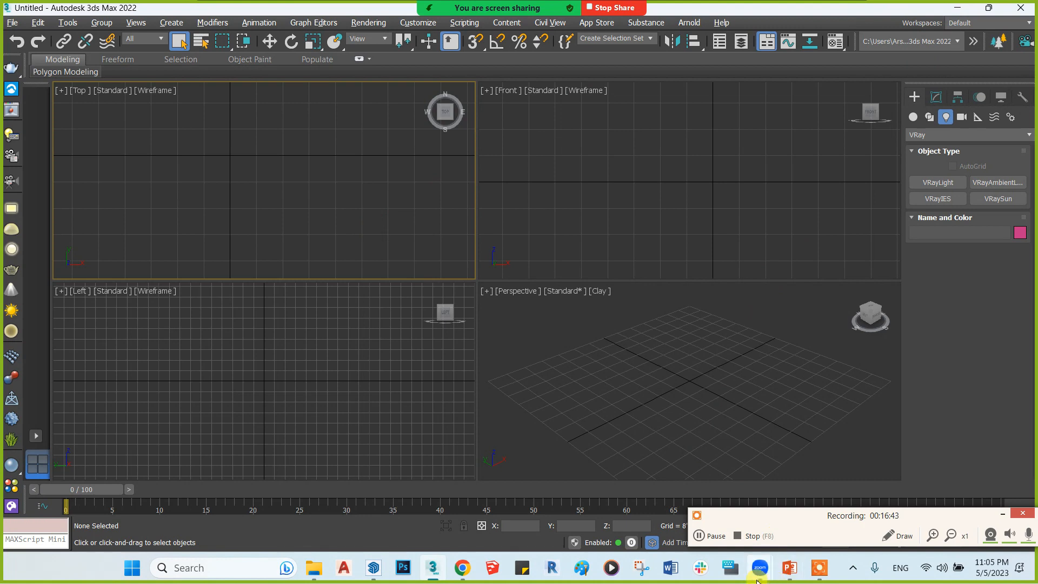
{"action": "mouse_move", "coordinate": [777, 556]}
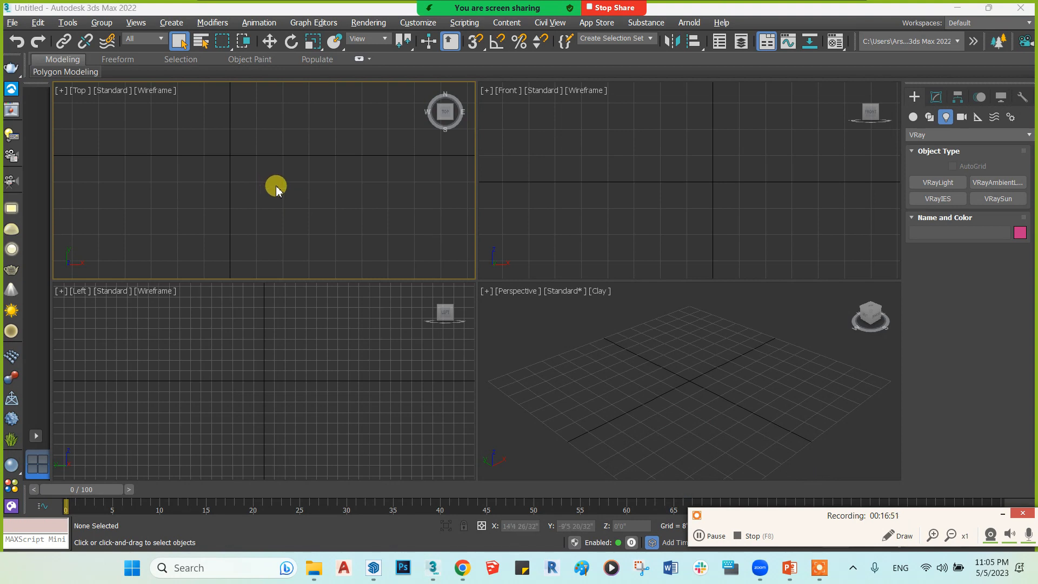
- Switch back to Chrome and search Google for "Resolution of images"
{"action": "left_click", "coordinate": [462, 568]}
{"action": "triple_click", "coordinate": [216, 114]}
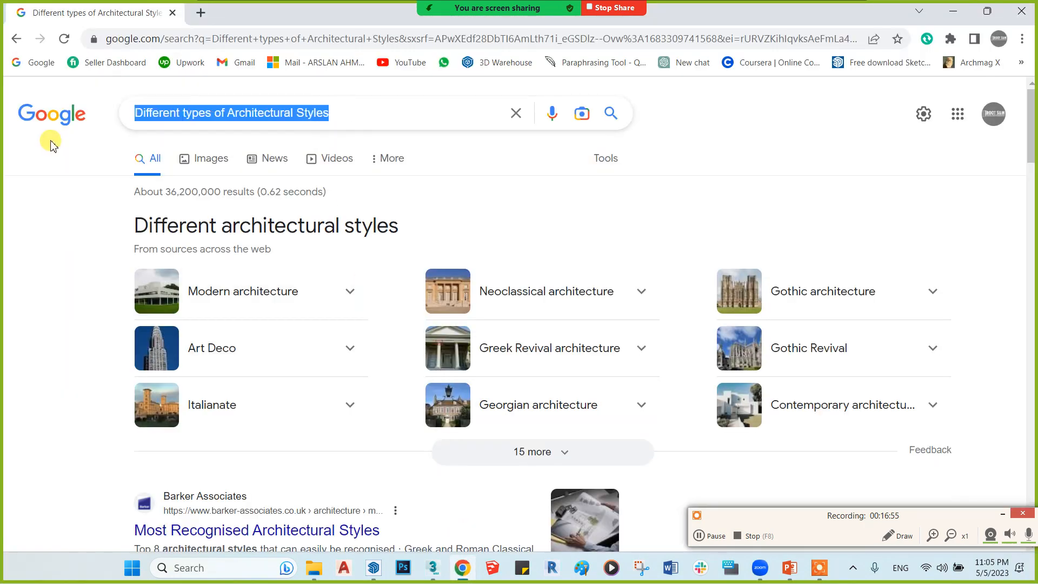
{"action": "type", "text": "RES"}
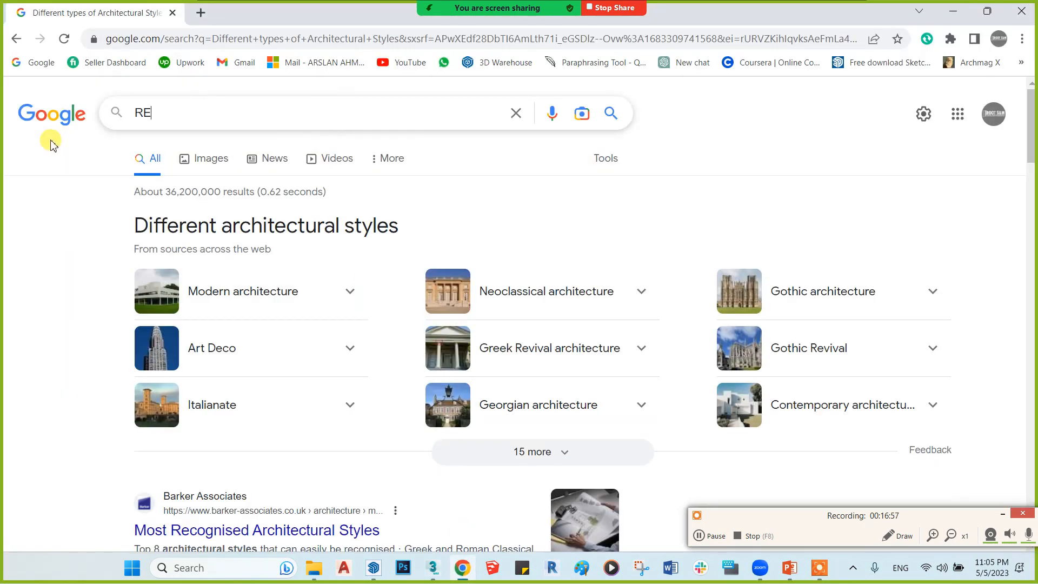
{"action": "key", "text": "BackSpace"}
{"action": "key", "text": "BackSpace"}
{"action": "key", "text": "BackSpace"}
{"action": "type", "text": "R"}
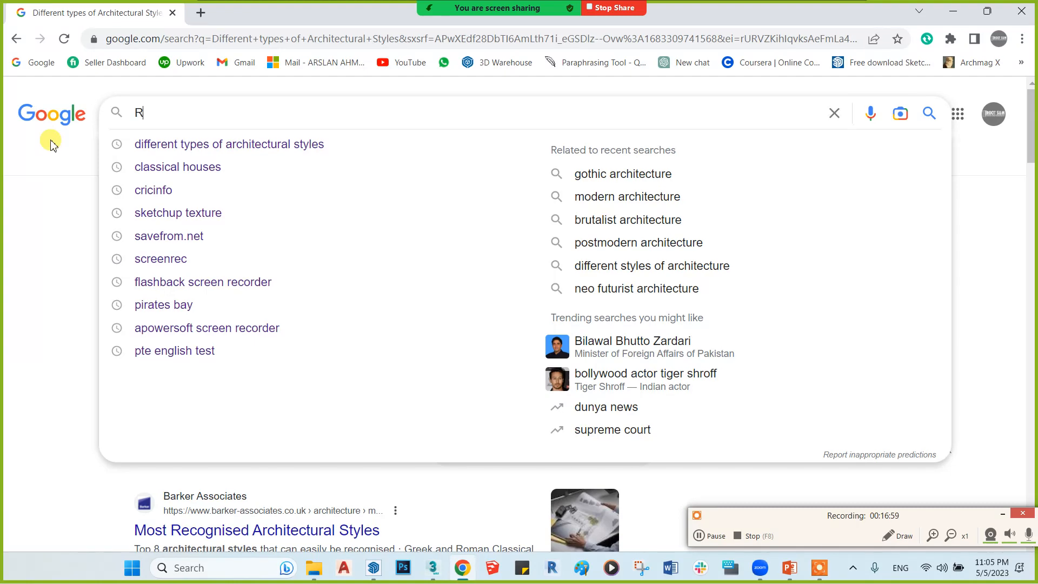
{"action": "type", "text": "esolution"}
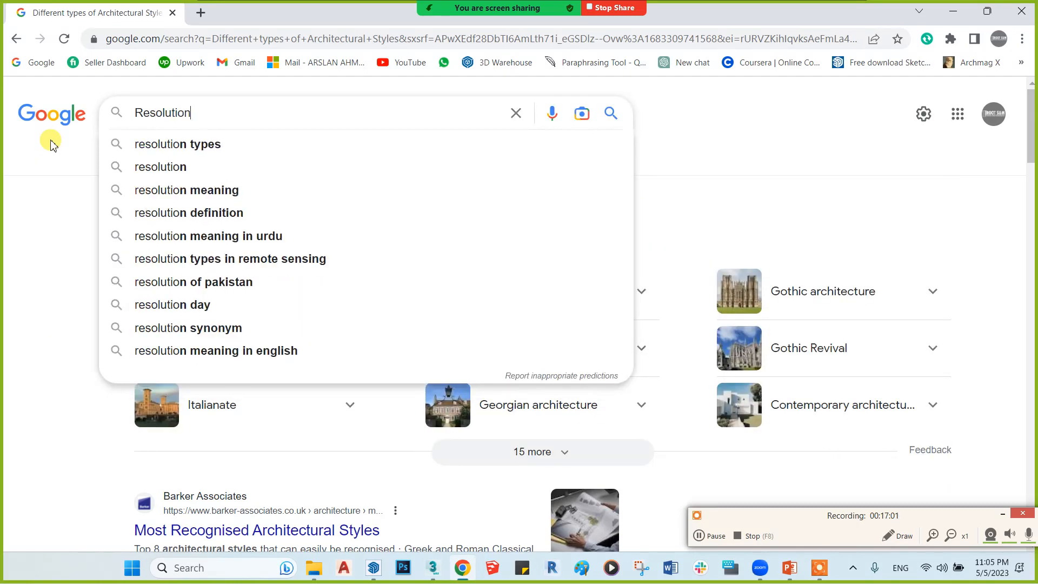
{"action": "type", "text": " of images"}
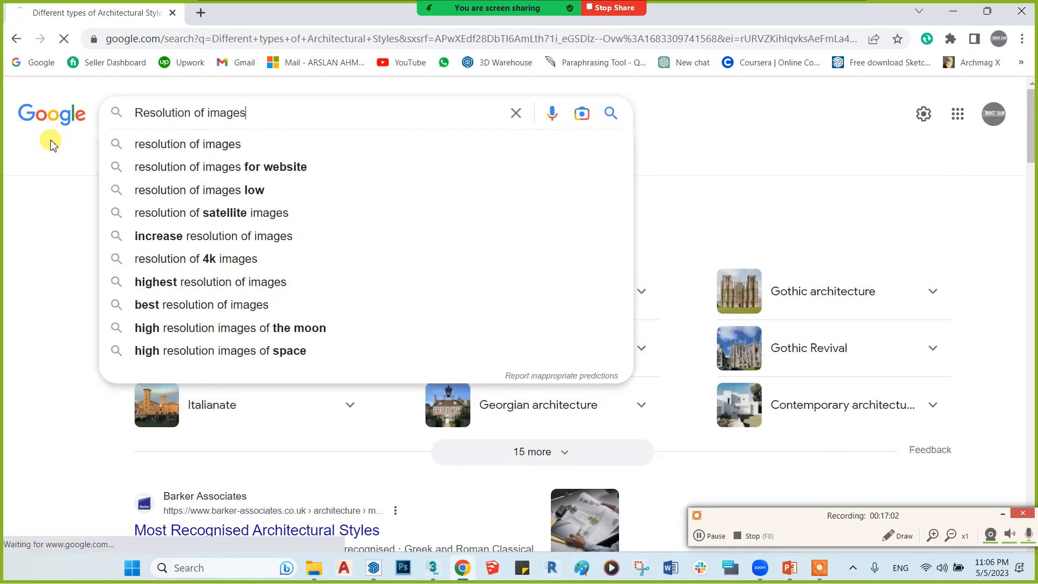
{"action": "key", "text": "Return"}
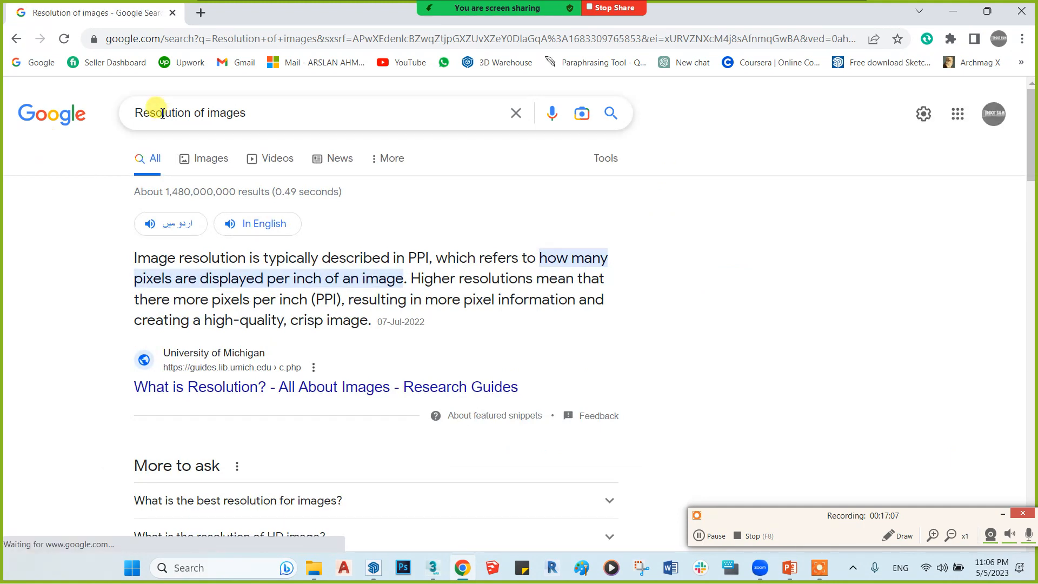
- Search Google for "2k resolution size" and highlight the DCI 4K pixel dimensions in the featured answer
{"action": "left_click_drag", "start_coordinate": [297, 109], "coordinate": [73, 119]}
{"action": "type", "text": "2K h"}
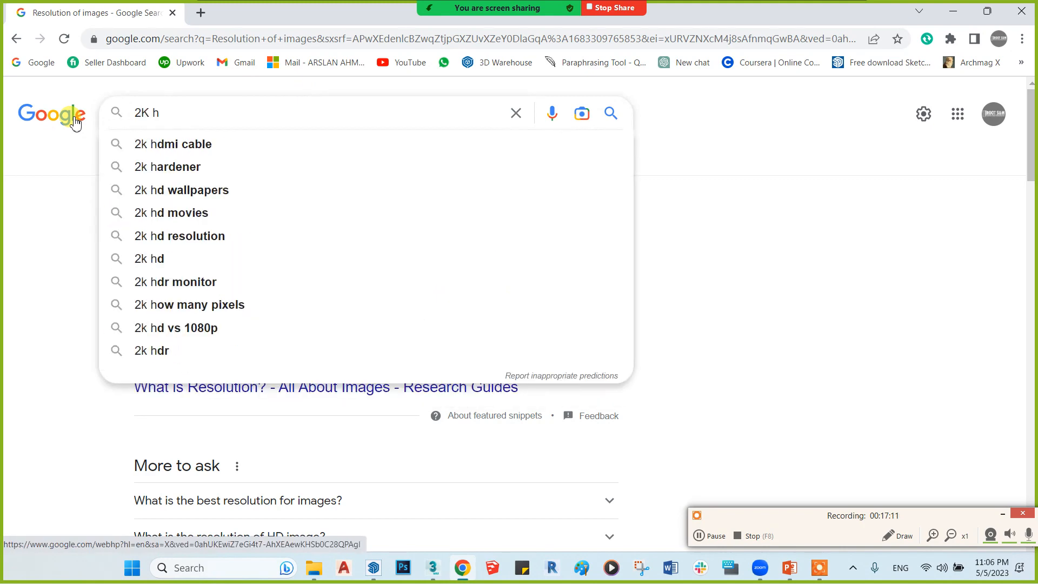
{"action": "key", "text": "BackSpace"}
{"action": "key", "text": "Down"}
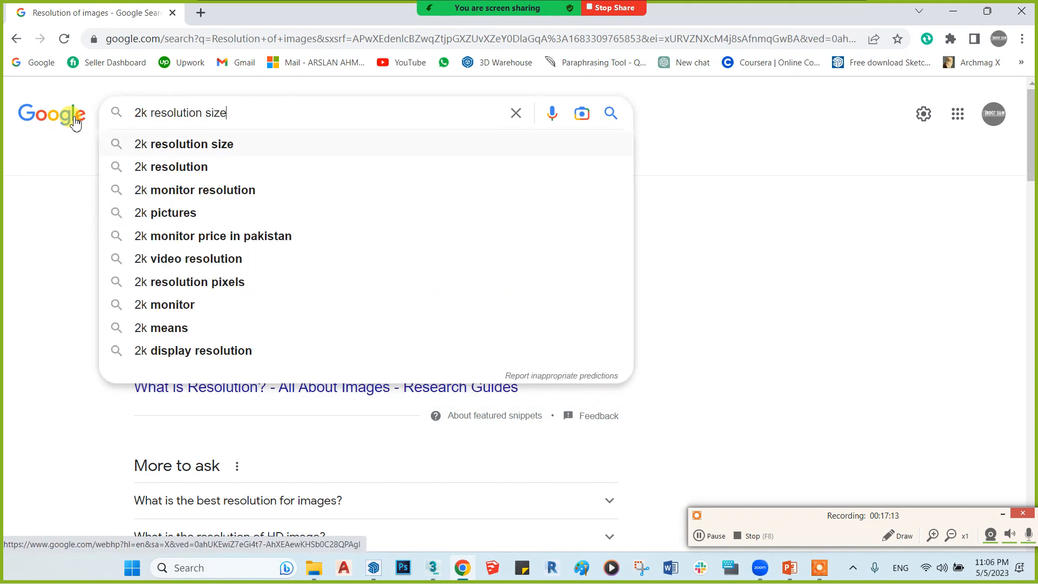
{"action": "key", "text": "Return"}
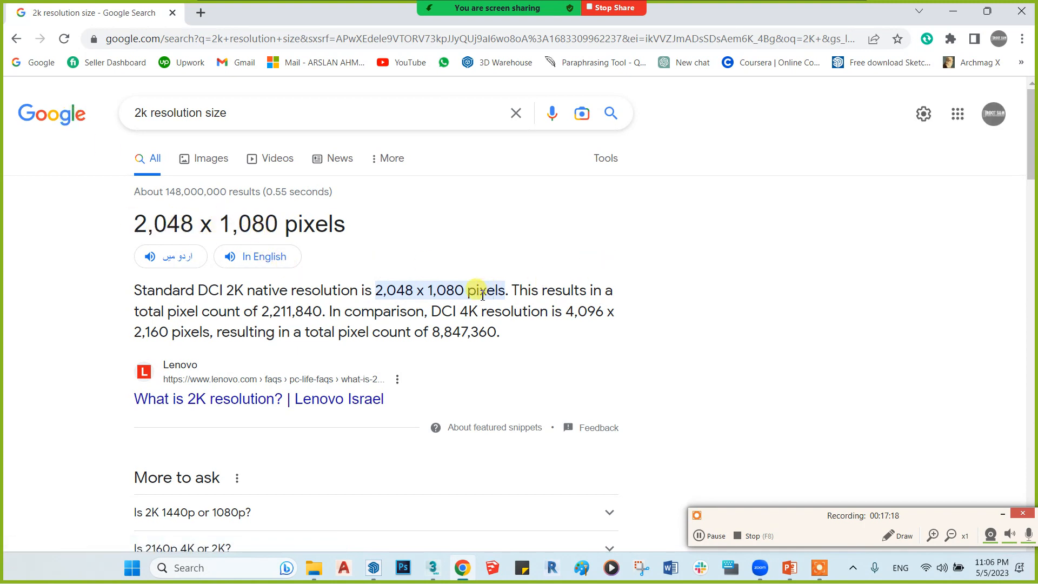
{"action": "left_click_drag", "start_coordinate": [567, 311], "coordinate": [618, 328]}
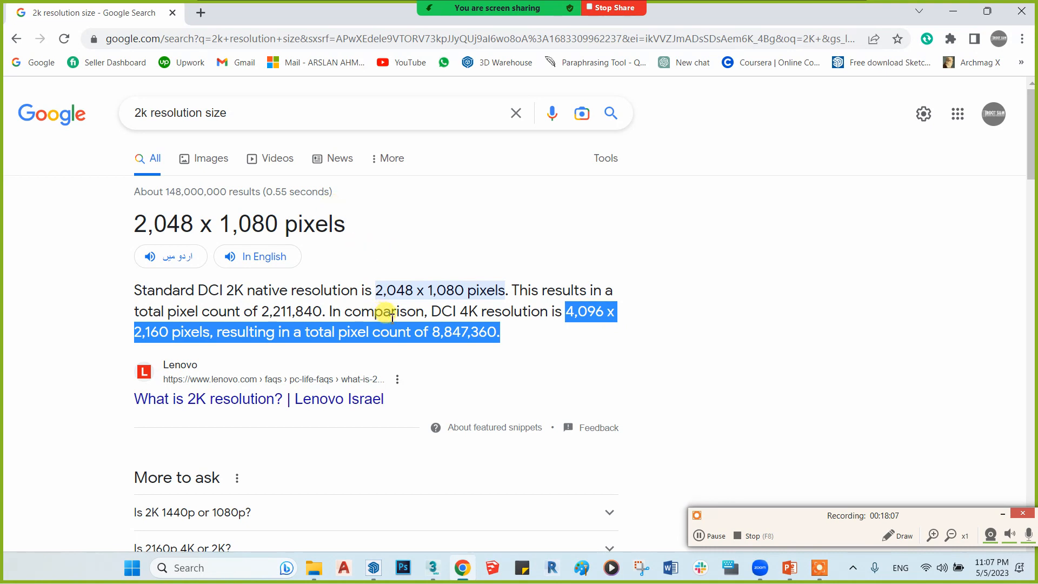
- Replace the query and search Google for "image resolution charts"
{"action": "left_click_drag", "start_coordinate": [257, 108], "coordinate": [130, 113]}
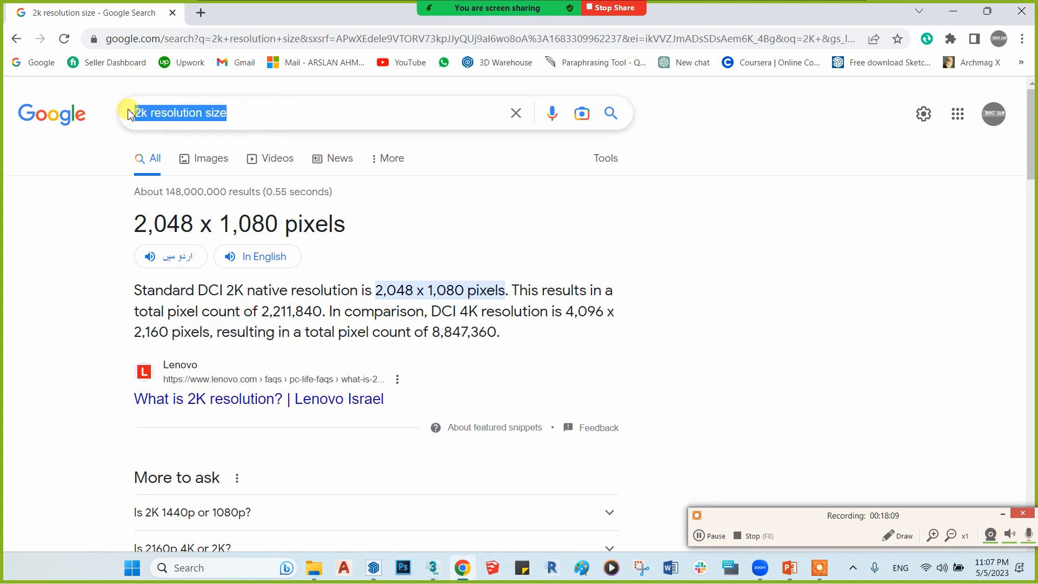
{"action": "type", "text": "imag"}
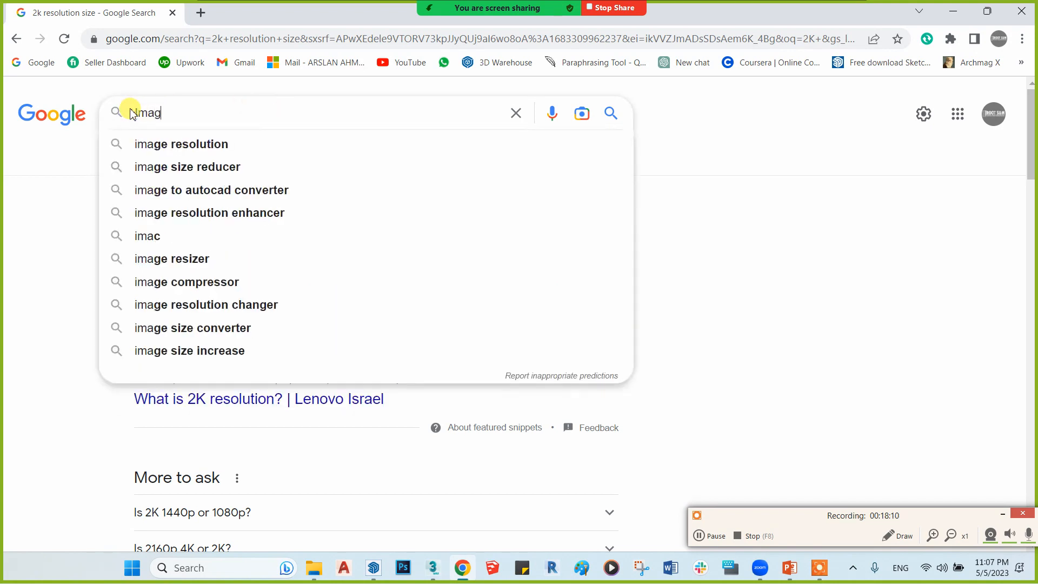
{"action": "type", "text": "e ca"}
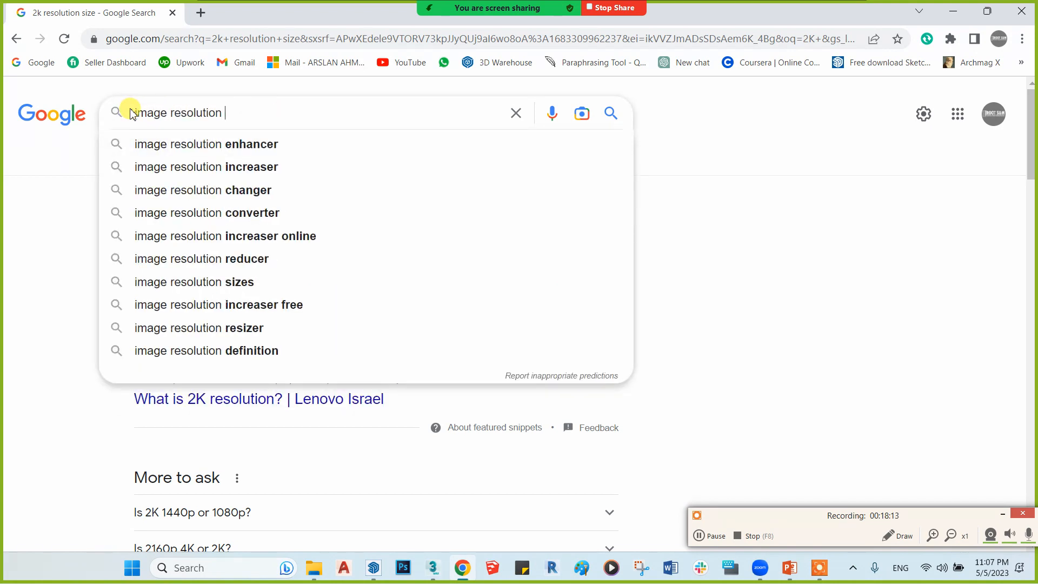
{"action": "key", "text": "BackSpace"}
{"action": "type", "text": "h"}
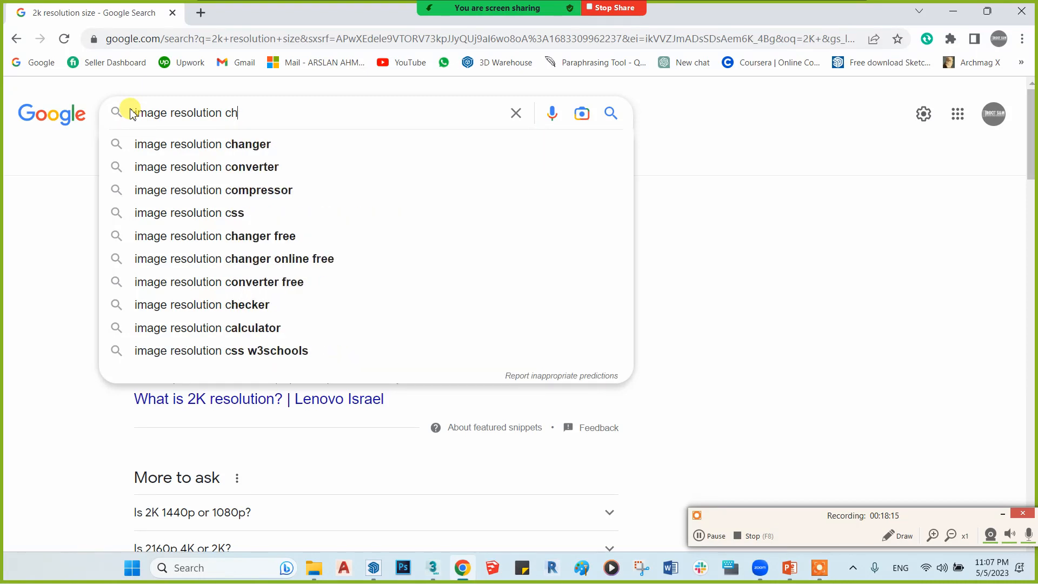
{"action": "type", "text": "arts"}
{"action": "key", "text": "Return"}
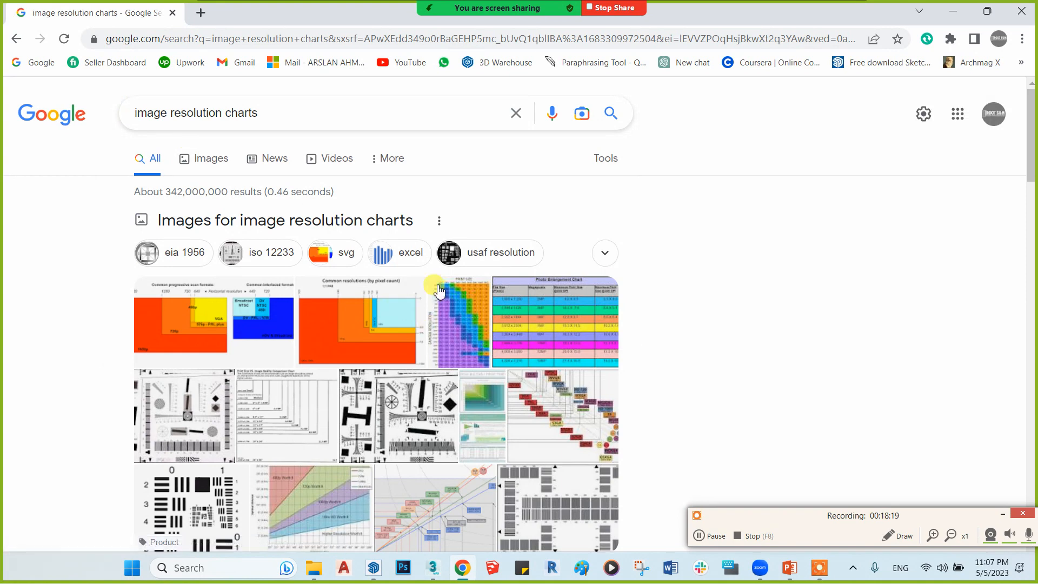
- Browse the image results and open the pIXELsHAM resolution chart full size in a separate browser tab
{"action": "scroll", "coordinate": [439, 292], "scroll_direction": "down", "scroll_amount": 3}
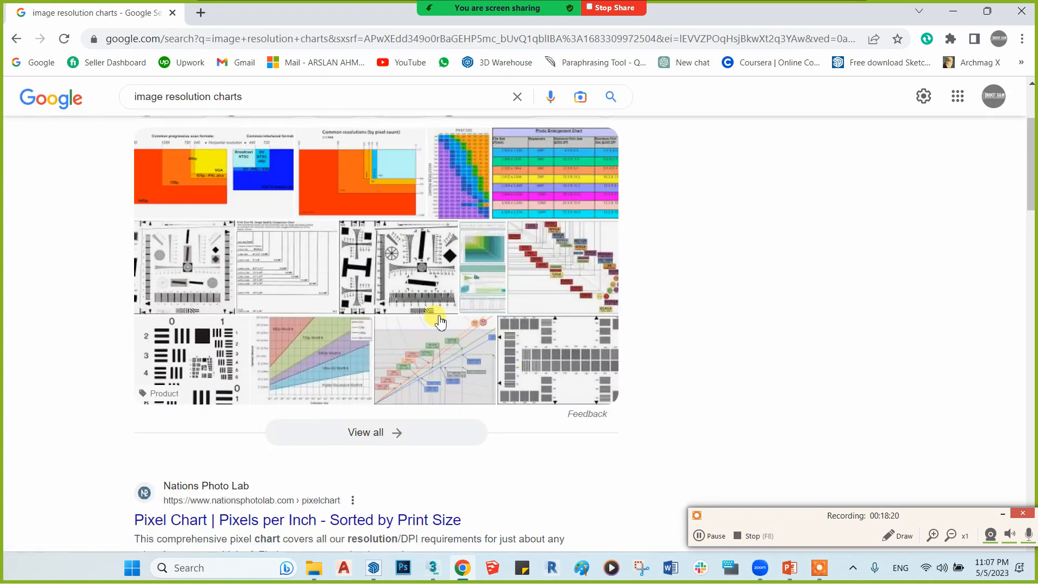
{"action": "scroll", "coordinate": [440, 322], "scroll_direction": "down", "scroll_amount": 3}
{"action": "scroll", "coordinate": [274, 368], "scroll_direction": "up", "scroll_amount": 6}
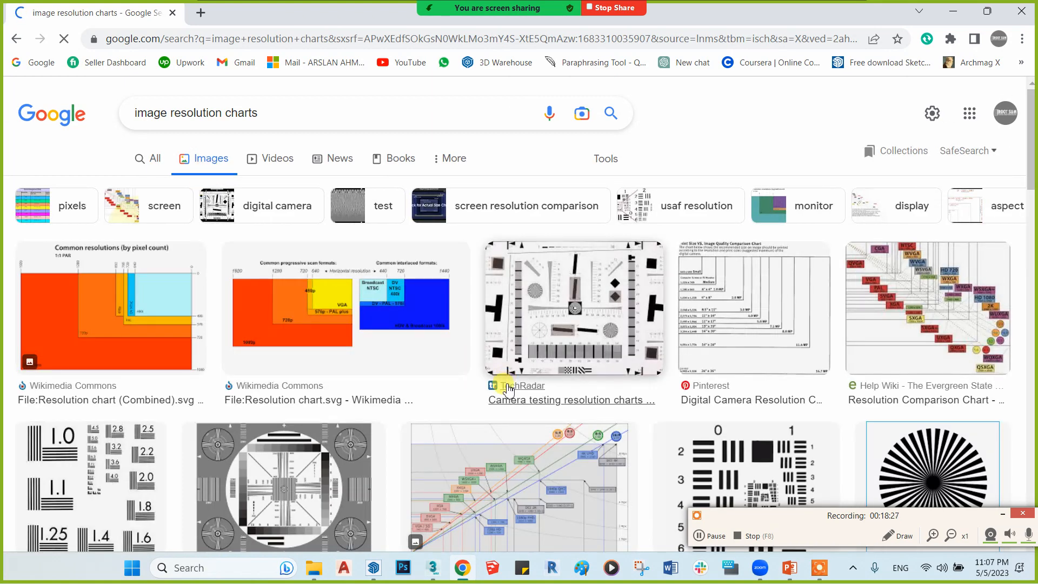
{"action": "scroll", "coordinate": [507, 385], "scroll_direction": "down", "scroll_amount": 2}
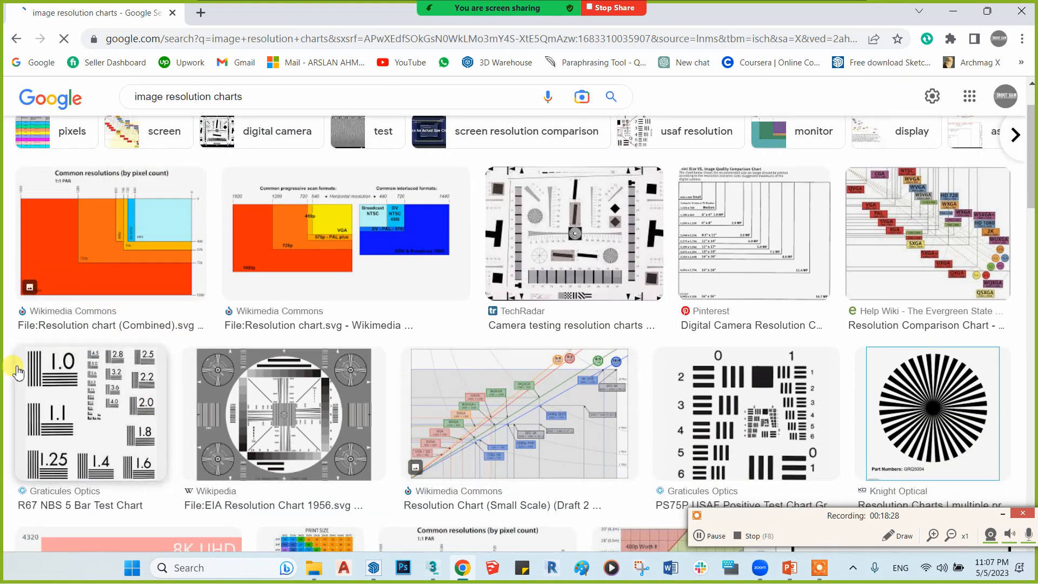
{"action": "scroll", "coordinate": [84, 392], "scroll_direction": "down", "scroll_amount": 1}
{"action": "scroll", "coordinate": [84, 392], "scroll_direction": "down", "scroll_amount": 5}
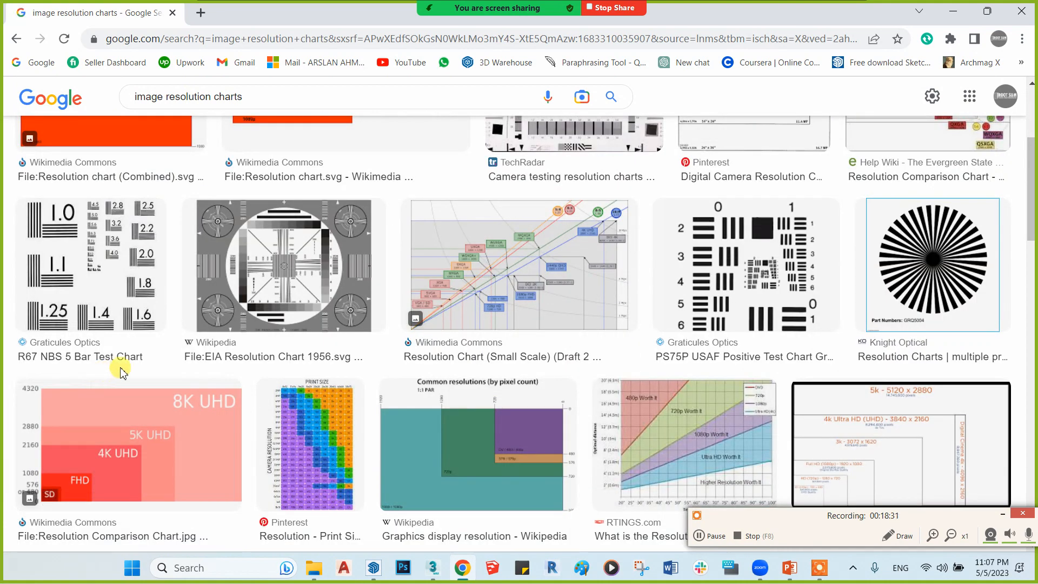
{"action": "left_click", "coordinate": [943, 410]}
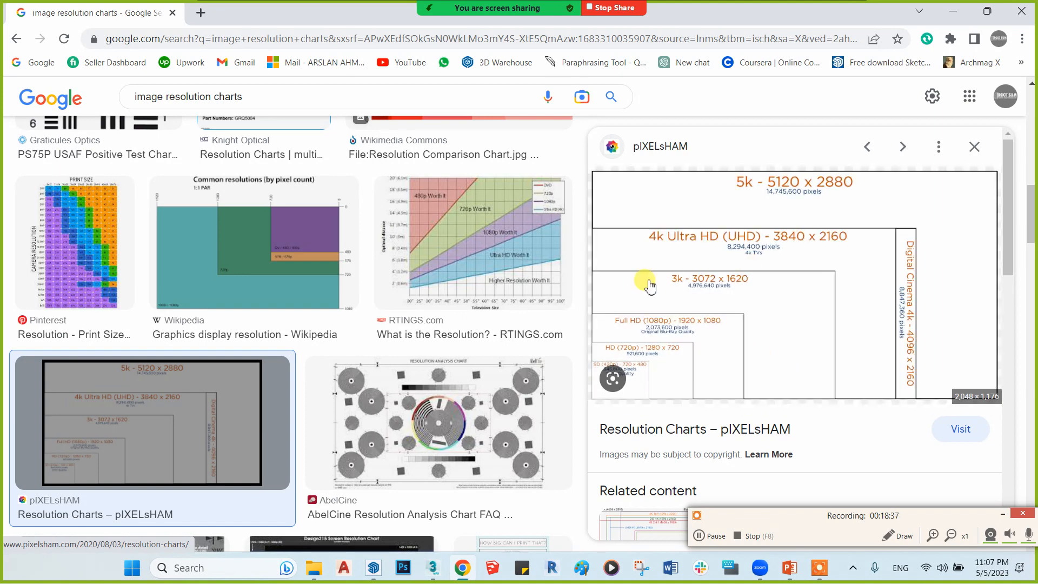
{"action": "right_click", "coordinate": [753, 212]}
{"action": "left_click", "coordinate": [829, 355]}
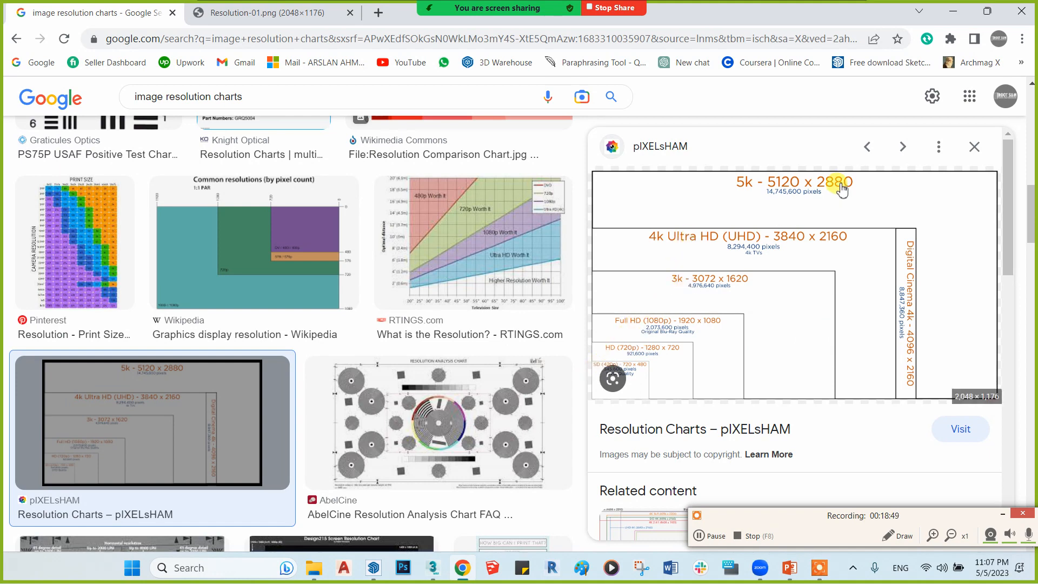
{"action": "left_click", "coordinate": [265, 12]}
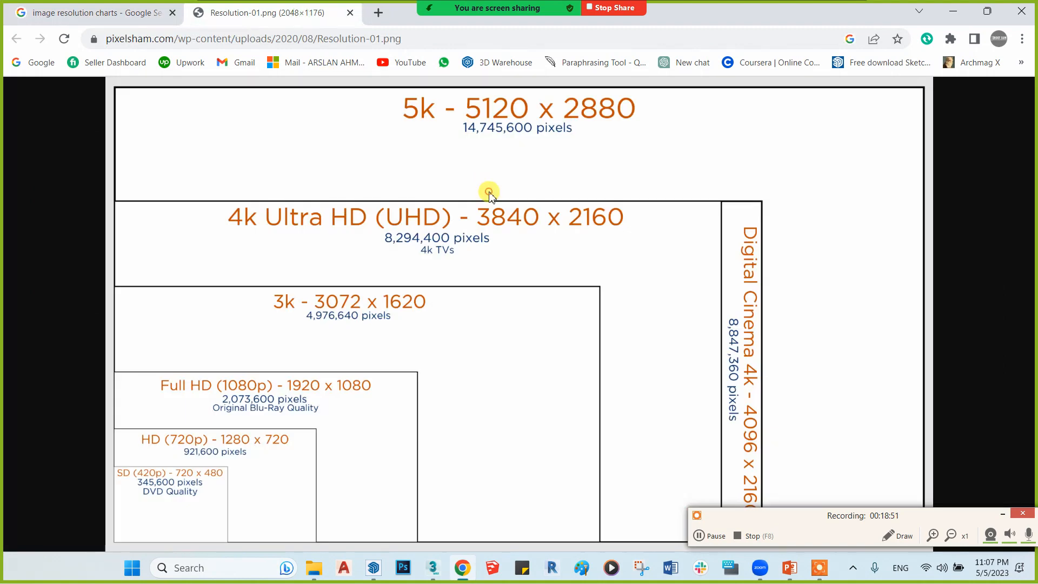
- Save the resolution chart to the Desktop as the PNG image Resolution-01, and return to the image search results
{"action": "right_click", "coordinate": [492, 199]}
{"action": "left_click", "coordinate": [528, 237]}
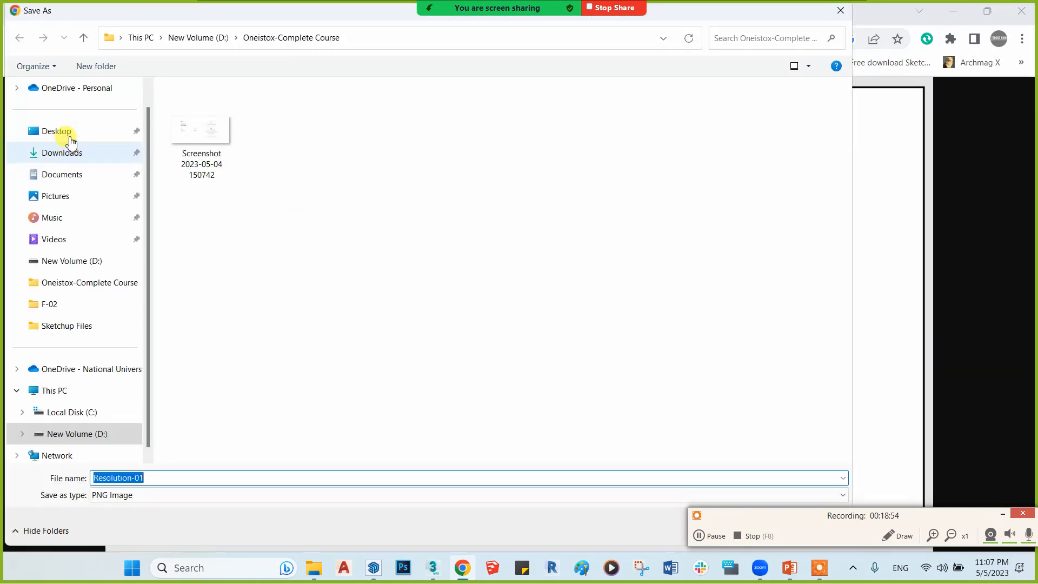
{"action": "left_click", "coordinate": [59, 132]}
{"action": "left_click_drag", "start_coordinate": [678, 12], "coordinate": [513, 58]}
{"action": "left_click", "coordinate": [569, 552]}
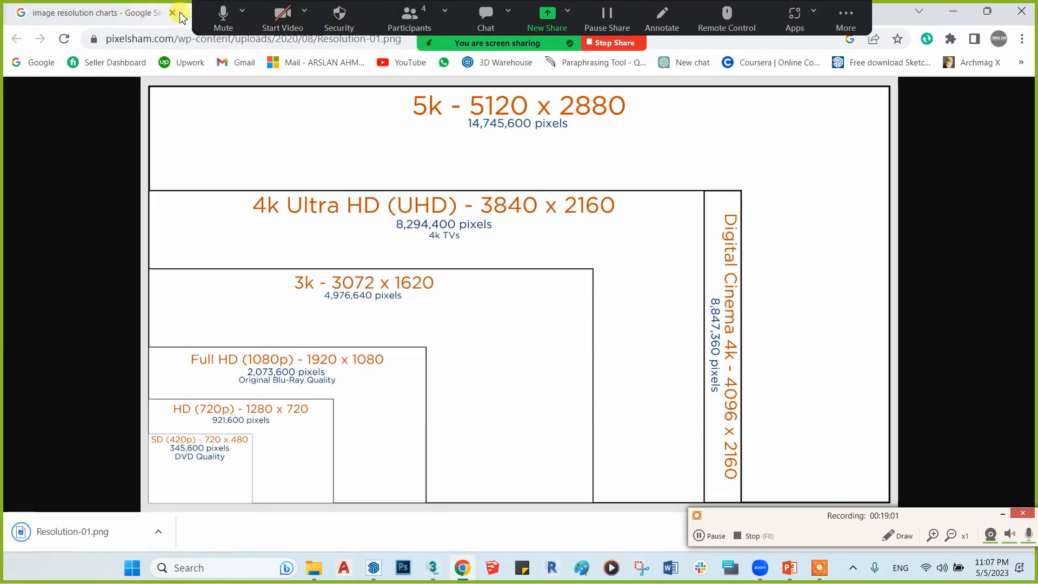
{"action": "left_click", "coordinate": [117, 22]}
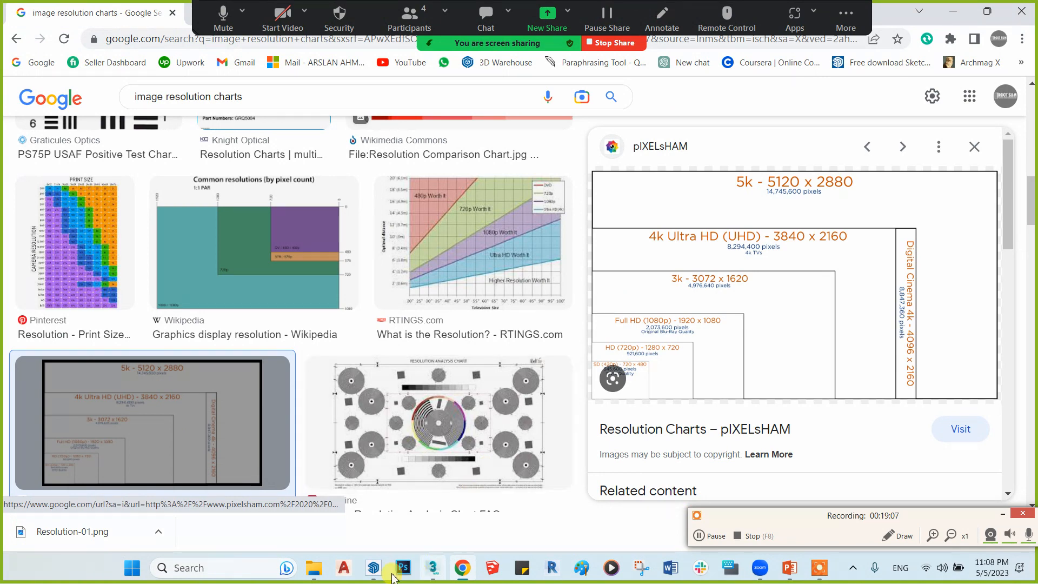
- Switch to SketchUp, look around the bedroom model, and restore the Scene 1 view
{"action": "left_click", "coordinate": [373, 568]}
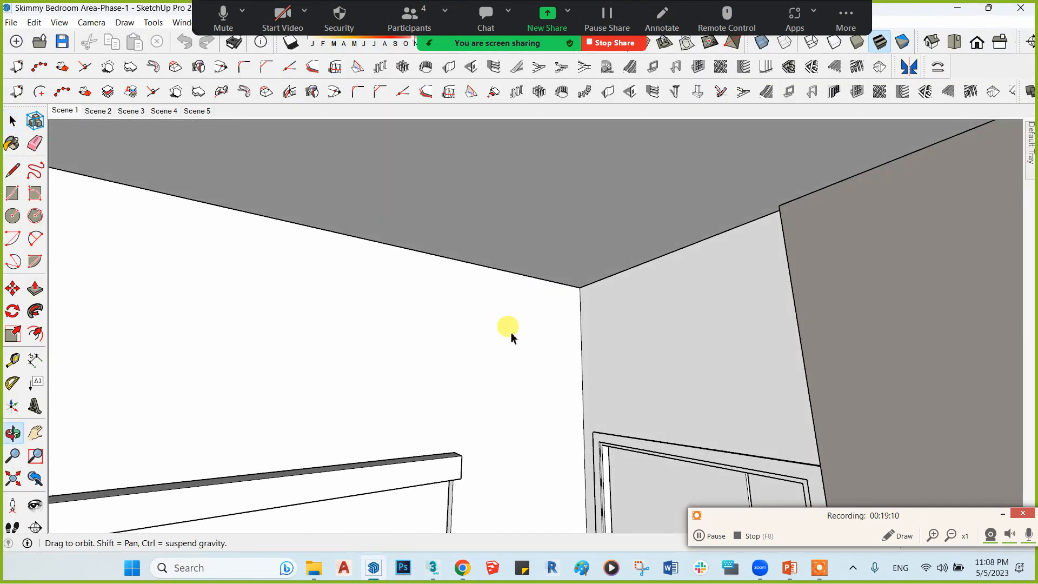
{"action": "middle_click_drag", "start_coordinate": [511, 332], "coordinate": [563, 303]}
{"action": "scroll", "coordinate": [563, 303], "scroll_direction": "down", "scroll_amount": 4}
{"action": "scroll", "coordinate": [565, 309], "scroll_direction": "down", "scroll_amount": 3}
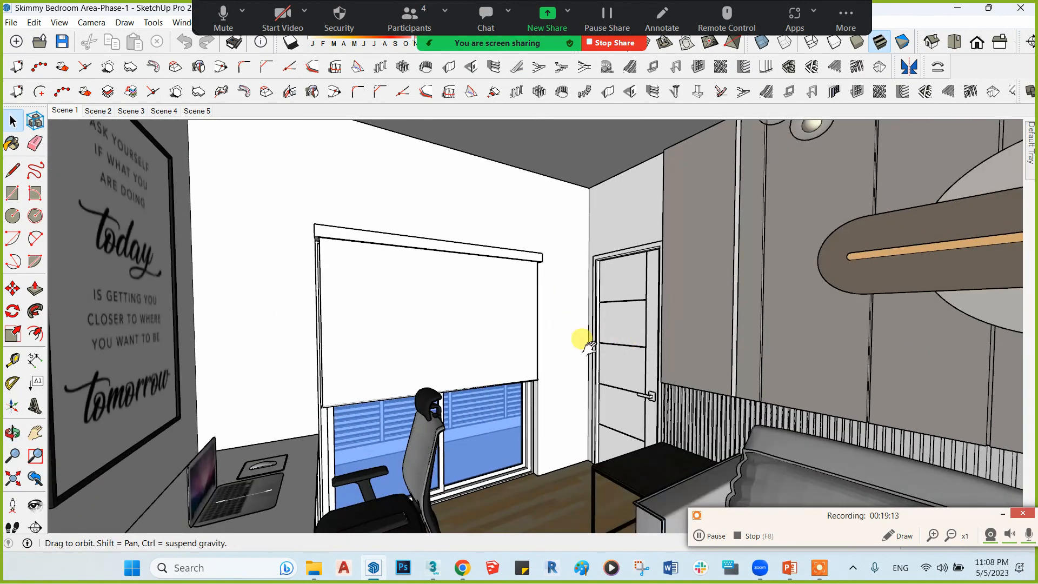
{"action": "mouse_move", "coordinate": [579, 341]}
{"action": "middle_mouse_down"}
{"action": "mouse_move", "coordinate": [547, 342]}
{"action": "mouse_move", "coordinate": [579, 348]}
{"action": "mouse_move", "coordinate": [553, 351]}
{"action": "mouse_move", "coordinate": [494, 325]}
{"action": "mouse_move", "coordinate": [549, 387]}
{"action": "mouse_move", "coordinate": [574, 394]}
{"action": "middle_mouse_up"}
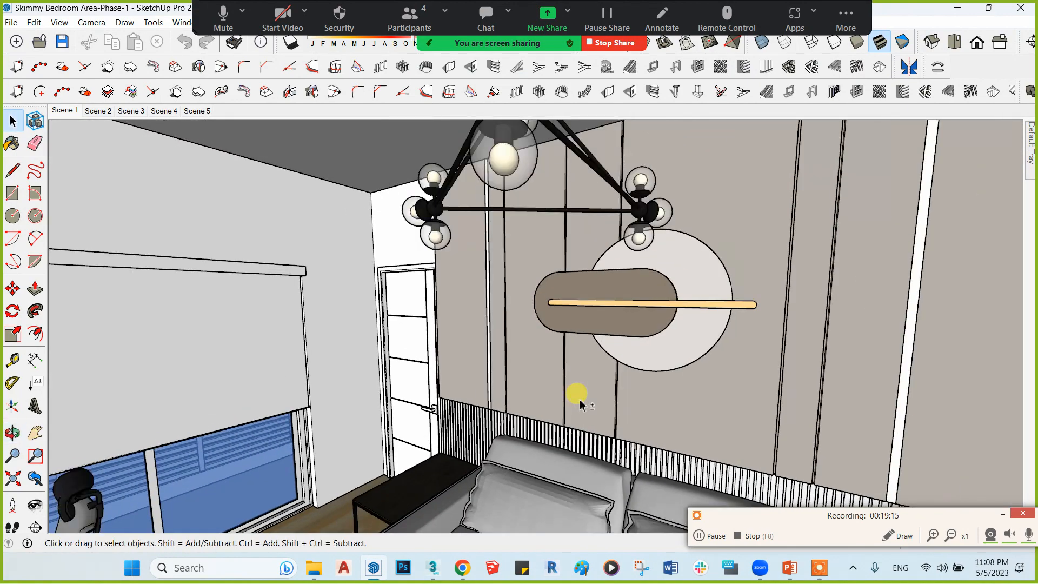
{"action": "left_click", "coordinate": [63, 110]}
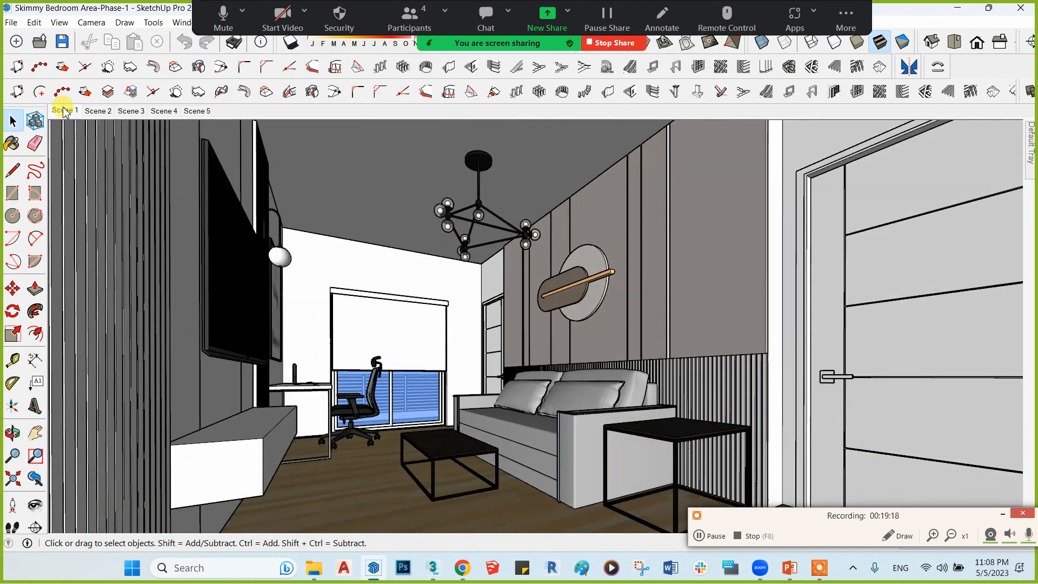
- In File Explorer, go to the F folder inside the Skimmy bedroom project's Renders folder and open the first final render
{"action": "left_click", "coordinate": [315, 577]}
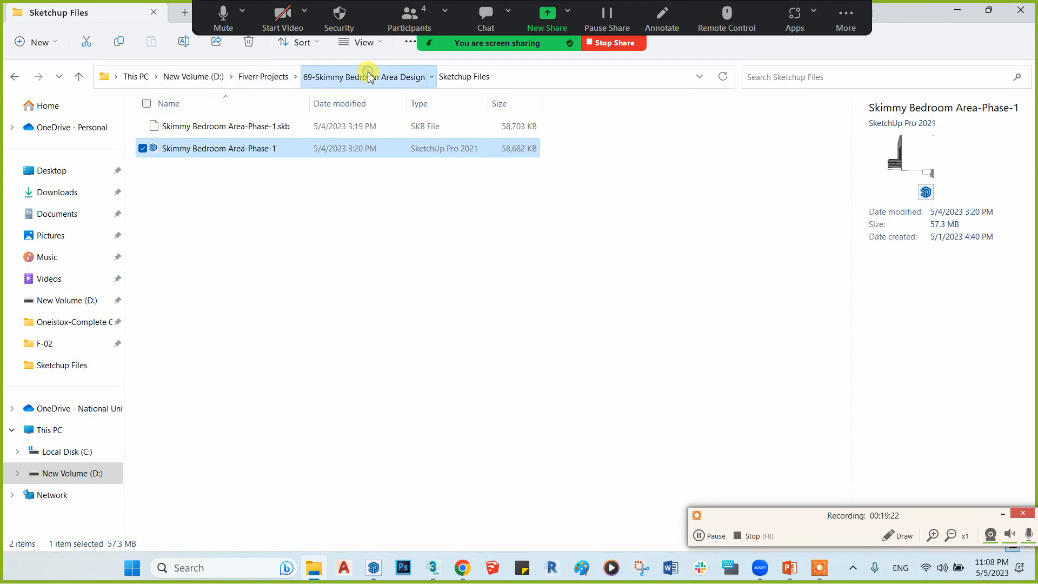
{"action": "left_click", "coordinate": [368, 76]}
{"action": "left_click", "coordinate": [542, 149]}
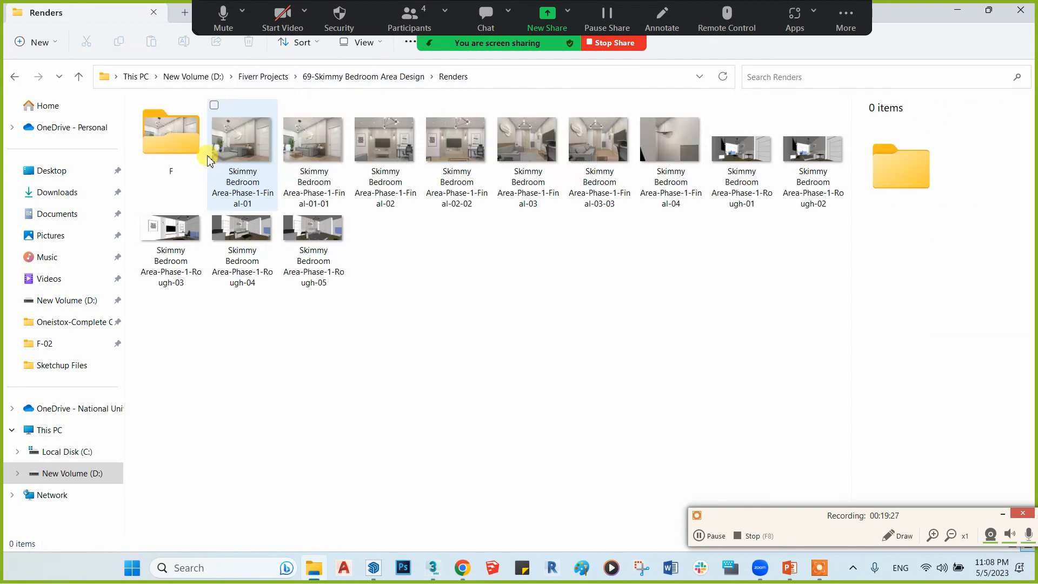
{"action": "double_click", "coordinate": [176, 146]}
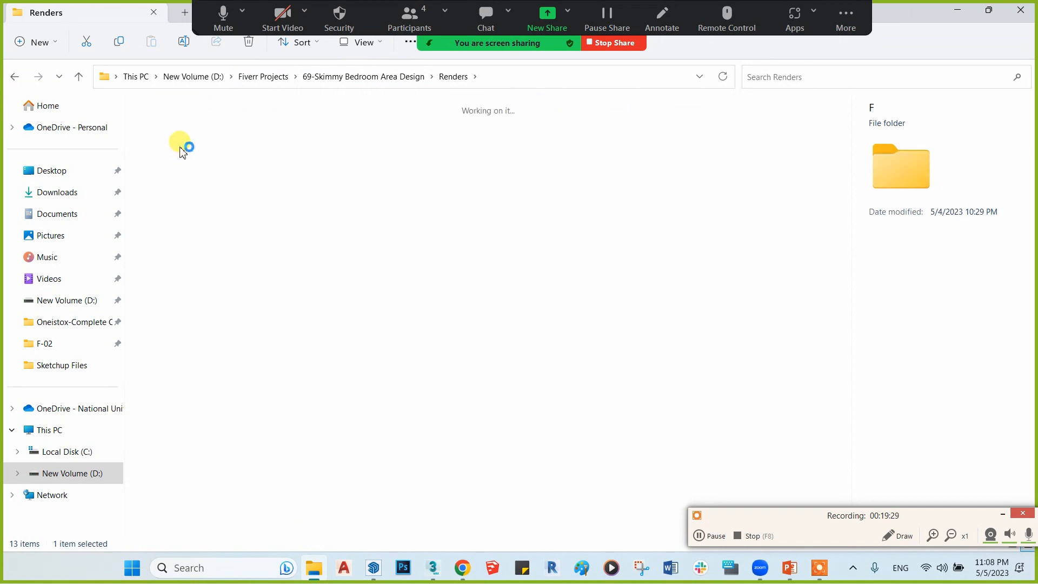
{"action": "left_click", "coordinate": [181, 151]}
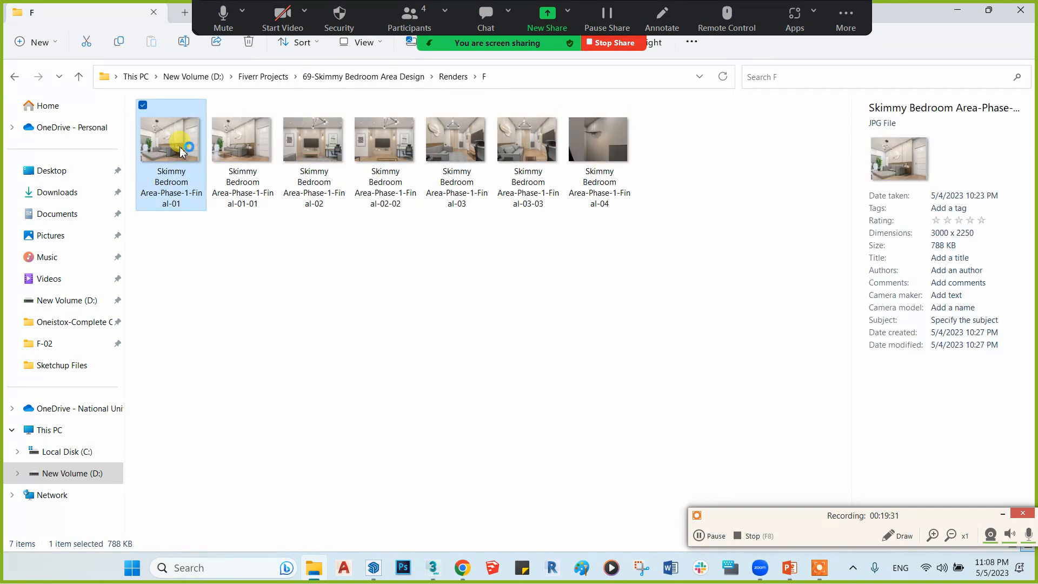
{"action": "double_click", "coordinate": [181, 151]}
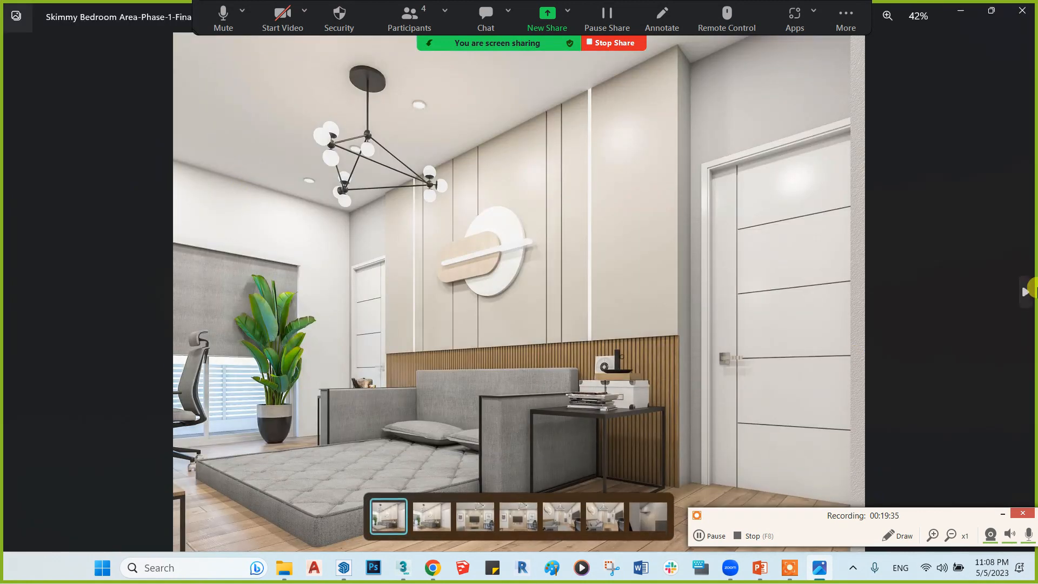
- Page through all the final bedroom renders up to the pendant lamp image, and close the image viewer
{"action": "left_click", "coordinate": [1028, 291]}
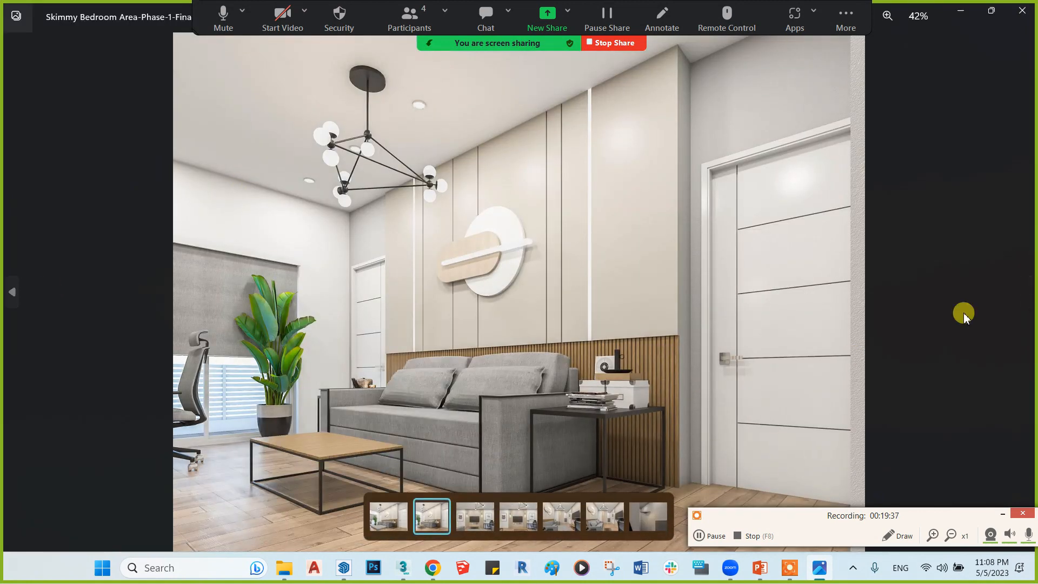
{"action": "left_click", "coordinate": [1029, 293]}
{"action": "left_click", "coordinate": [1029, 292]}
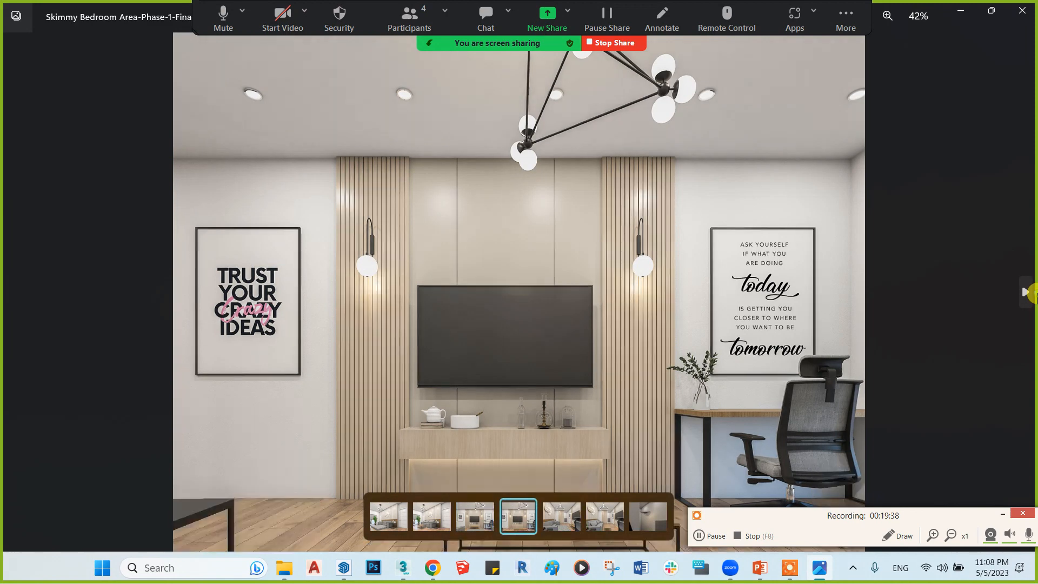
{"action": "left_click", "coordinate": [1028, 292]}
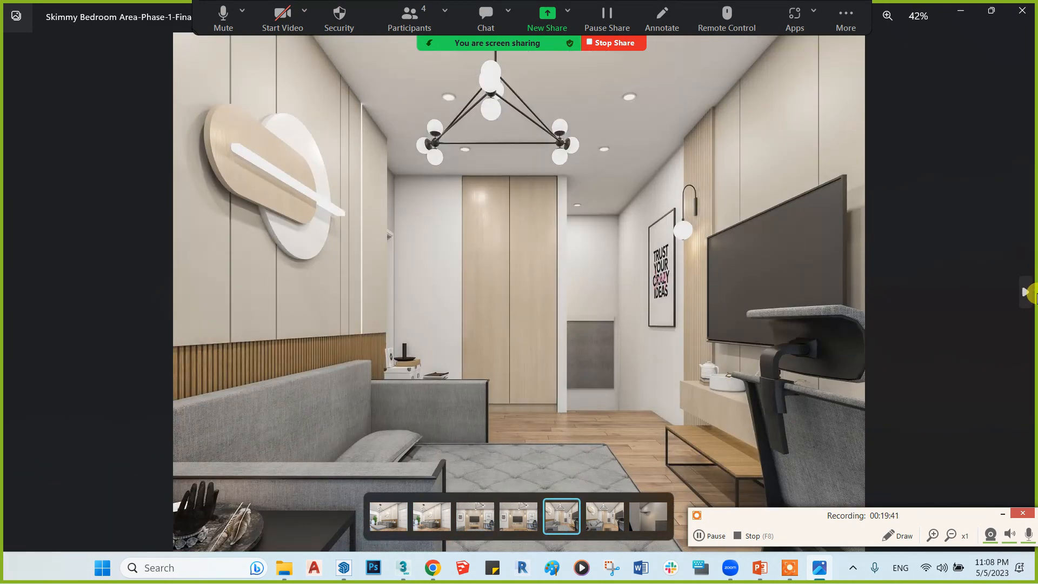
{"action": "left_click", "coordinate": [1029, 293]}
{"action": "left_click", "coordinate": [1029, 293]}
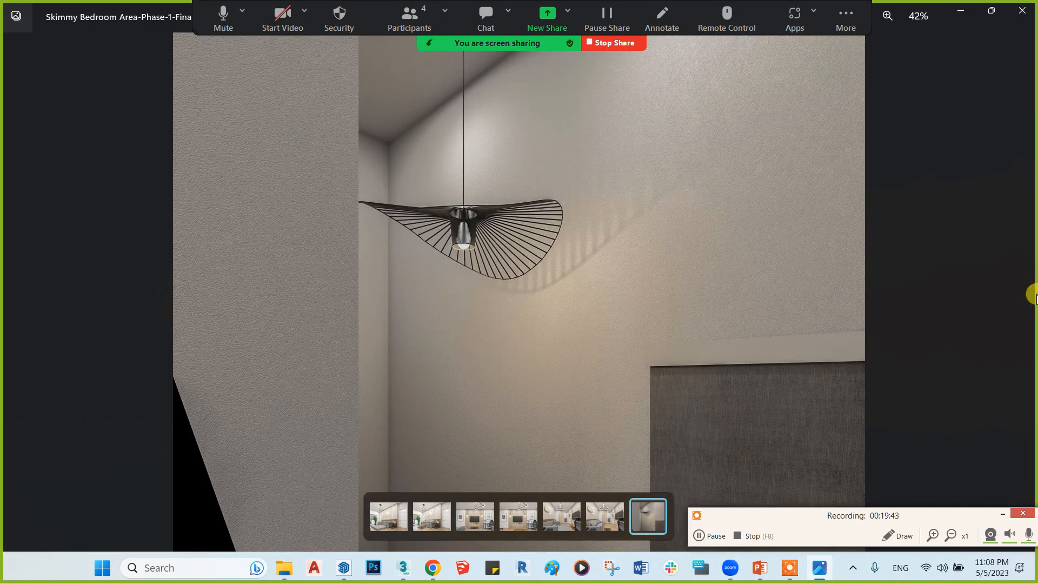
{"action": "left_click", "coordinate": [1027, 16]}
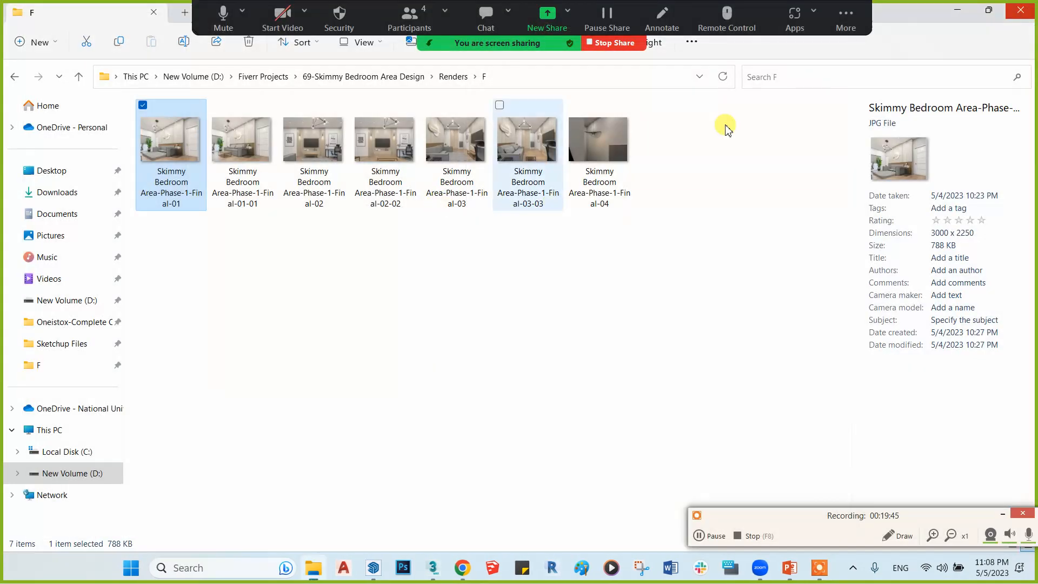
- Minimize File Explorer to return to SketchUp and orbit around the bedroom to examine the wardrobe, TV wall and sofa area
{"action": "left_click", "coordinate": [958, 10]}
{"action": "mouse_move", "coordinate": [581, 238]}
{"action": "middle_mouse_down"}
{"action": "mouse_move", "coordinate": [563, 232]}
{"action": "mouse_move", "coordinate": [546, 292]}
{"action": "middle_mouse_up"}
{"action": "mouse_move", "coordinate": [531, 352]}
{"action": "middle_mouse_down"}
{"action": "mouse_move", "coordinate": [537, 260]}
{"action": "mouse_move", "coordinate": [535, 343]}
{"action": "mouse_move", "coordinate": [556, 238]}
{"action": "mouse_move", "coordinate": [638, 278]}
{"action": "mouse_move", "coordinate": [514, 278]}
{"action": "mouse_move", "coordinate": [635, 286]}
{"action": "mouse_move", "coordinate": [532, 276]}
{"action": "mouse_move", "coordinate": [475, 250]}
{"action": "mouse_move", "coordinate": [598, 288]}
{"action": "mouse_move", "coordinate": [498, 282]}
{"action": "mouse_move", "coordinate": [541, 271]}
{"action": "mouse_move", "coordinate": [537, 255]}
{"action": "mouse_move", "coordinate": [498, 255]}
{"action": "mouse_move", "coordinate": [617, 248]}
{"action": "mouse_move", "coordinate": [570, 271]}
{"action": "mouse_move", "coordinate": [679, 232]}
{"action": "mouse_move", "coordinate": [598, 234]}
{"action": "mouse_move", "coordinate": [595, 268]}
{"action": "mouse_move", "coordinate": [495, 270]}
{"action": "middle_mouse_up"}
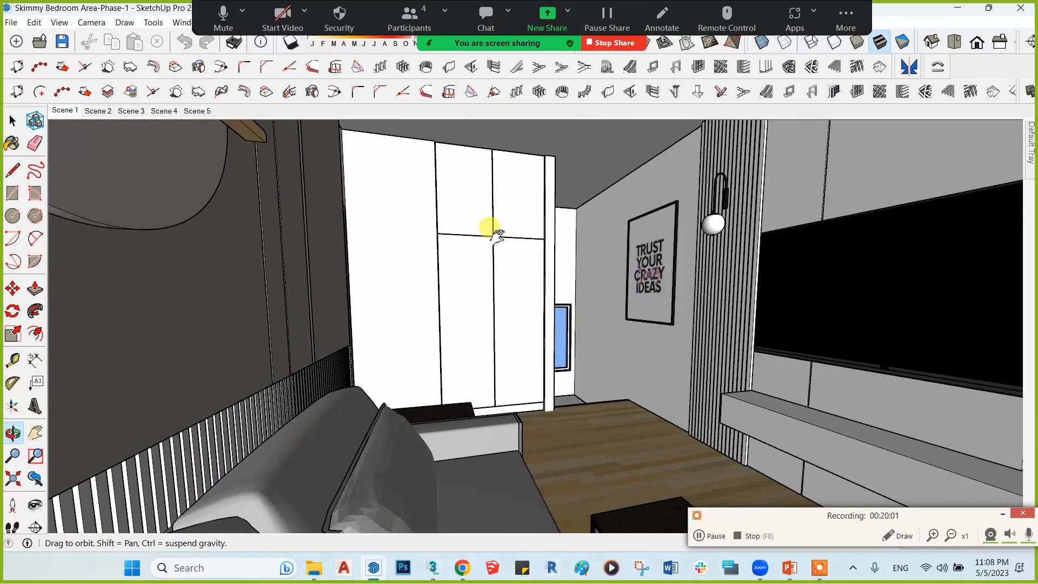
{"action": "mouse_move", "coordinate": [495, 233]}
{"action": "middle_mouse_down"}
{"action": "mouse_move", "coordinate": [459, 241]}
{"action": "mouse_move", "coordinate": [719, 301]}
{"action": "mouse_move", "coordinate": [652, 282]}
{"action": "middle_mouse_up"}
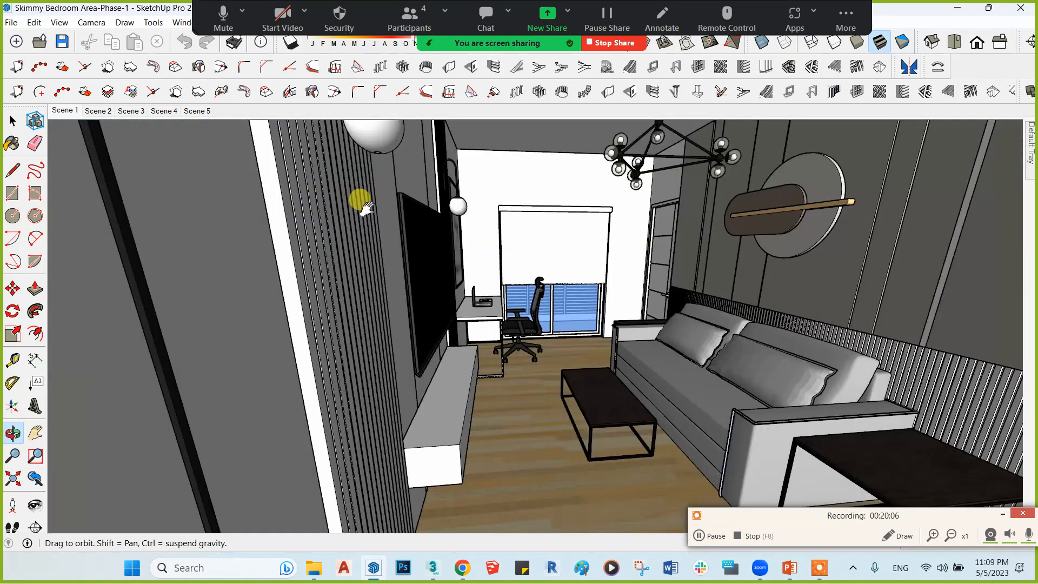
- Orbit and zoom through the bedroom model to examine the TV unit, desk, window and sofa wall from the entrance side
{"action": "middle_click_drag", "start_coordinate": [366, 208], "coordinate": [619, 285]}
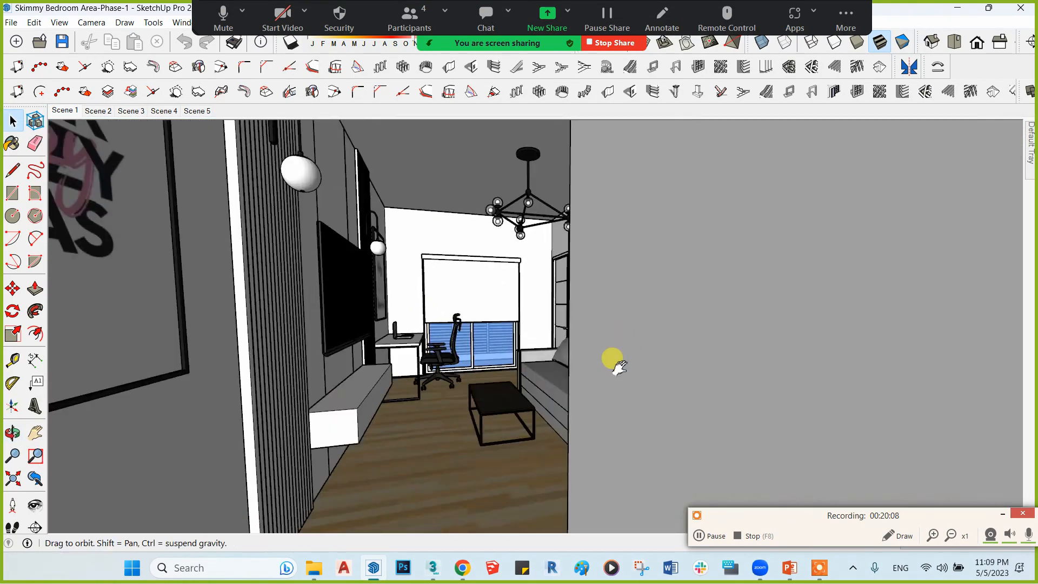
{"action": "middle_click_drag", "start_coordinate": [619, 366], "coordinate": [589, 385]}
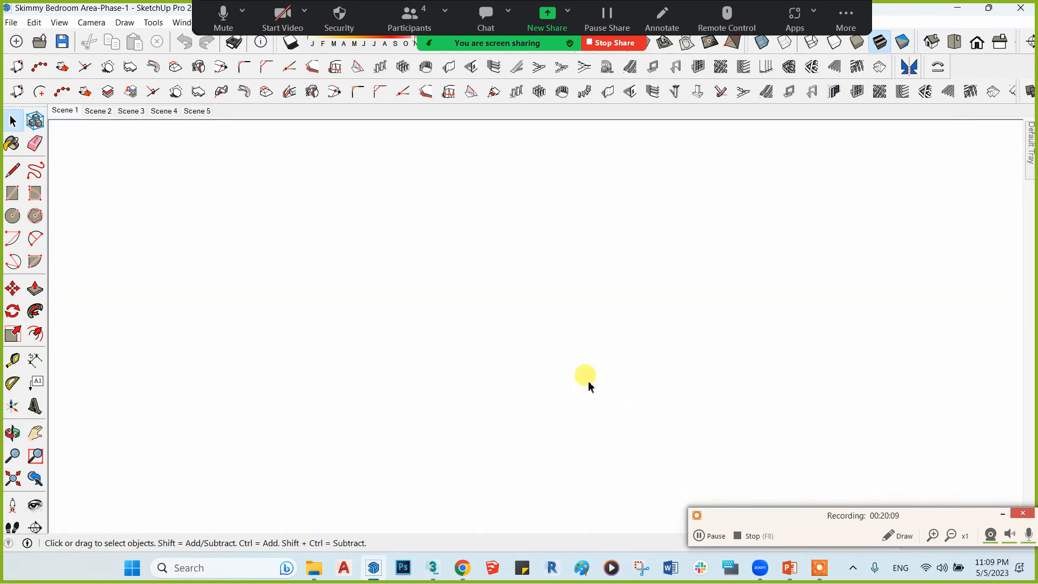
{"action": "scroll", "coordinate": [557, 340], "scroll_direction": "down", "scroll_amount": 5}
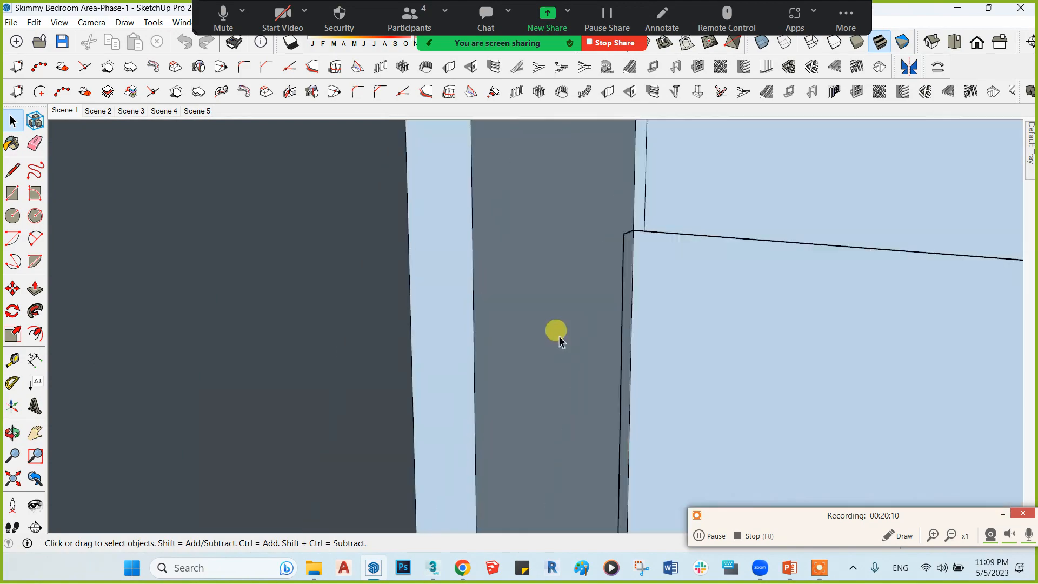
{"action": "scroll", "coordinate": [487, 366], "scroll_direction": "down", "scroll_amount": 5}
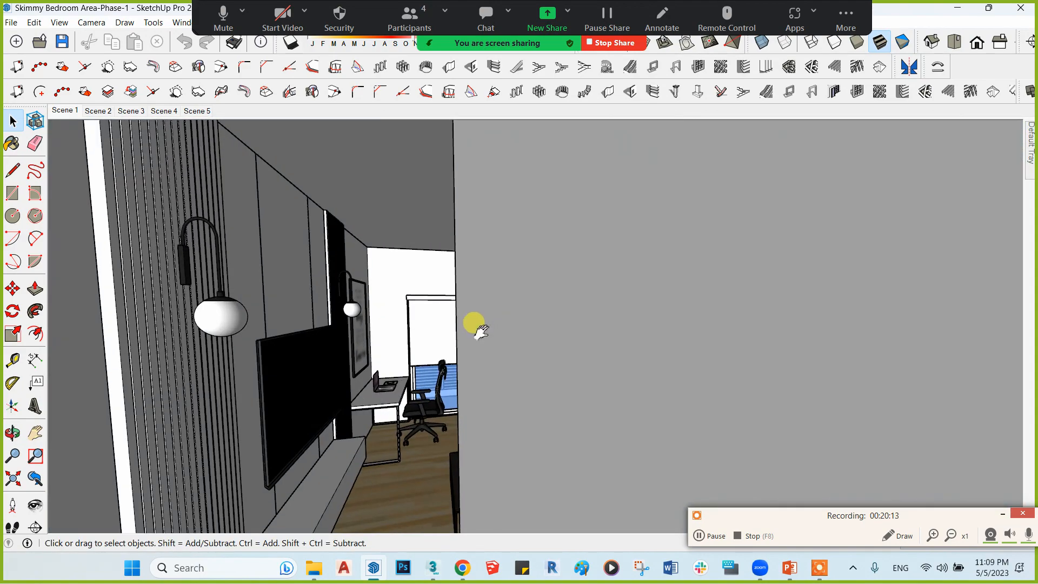
{"action": "mouse_move", "coordinate": [480, 330]}
{"action": "middle_mouse_down"}
{"action": "mouse_move", "coordinate": [563, 292]}
{"action": "mouse_move", "coordinate": [323, 357]}
{"action": "mouse_move", "coordinate": [540, 364]}
{"action": "mouse_move", "coordinate": [429, 352]}
{"action": "mouse_move", "coordinate": [544, 343]}
{"action": "middle_mouse_up"}
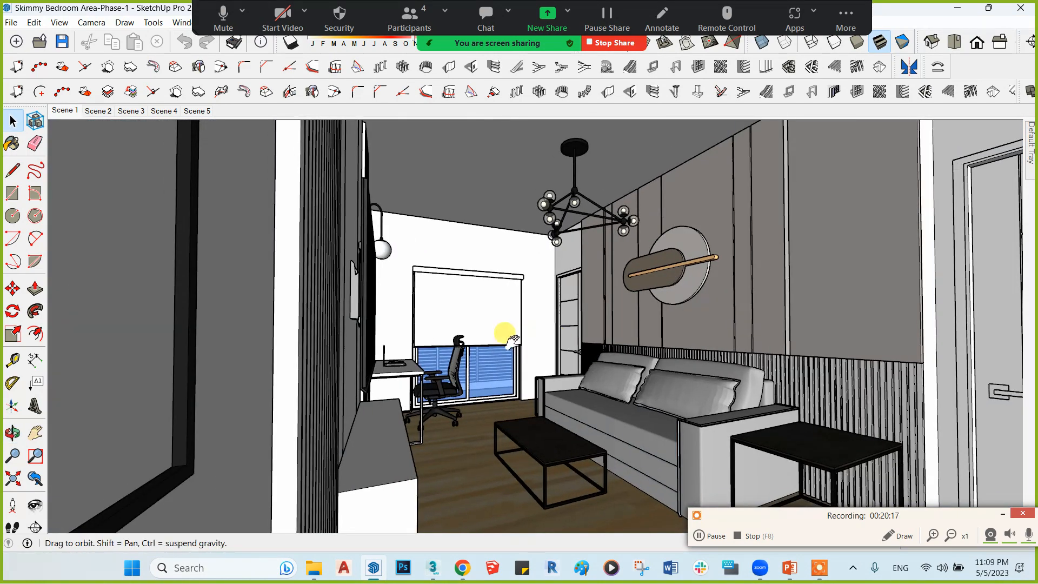
{"action": "scroll", "coordinate": [535, 331], "scroll_direction": "up", "scroll_amount": 5}
{"action": "scroll", "coordinate": [454, 350], "scroll_direction": "down", "scroll_amount": 5}
{"action": "middle_click_drag", "start_coordinate": [313, 308], "coordinate": [388, 308]}
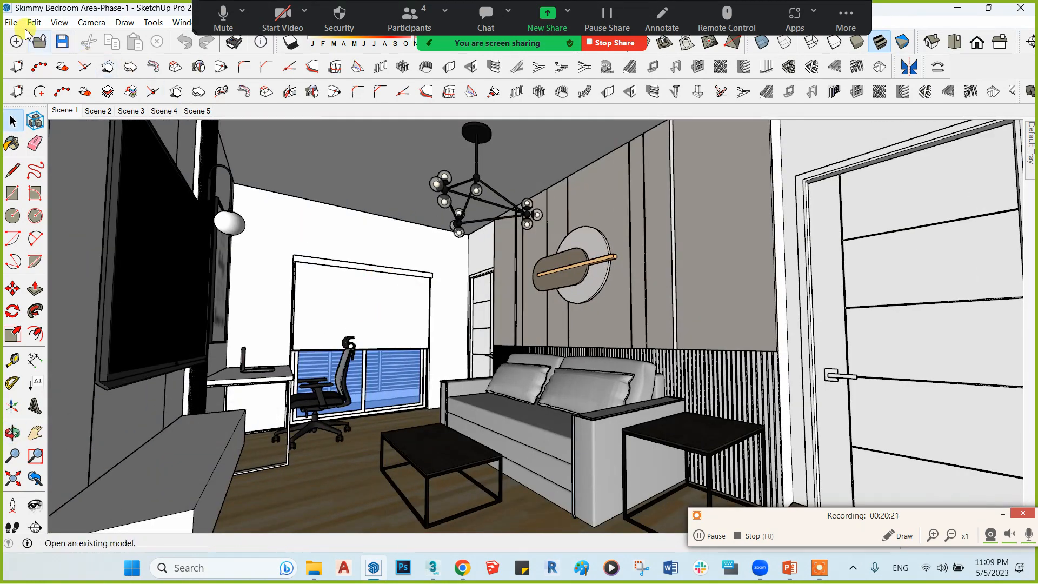
- Save a copy of the model as Skimmy Bedroom Area-Phase-1 in the Videos folder, in SketchUp Version 8 format
{"action": "left_click", "coordinate": [7, 23]}
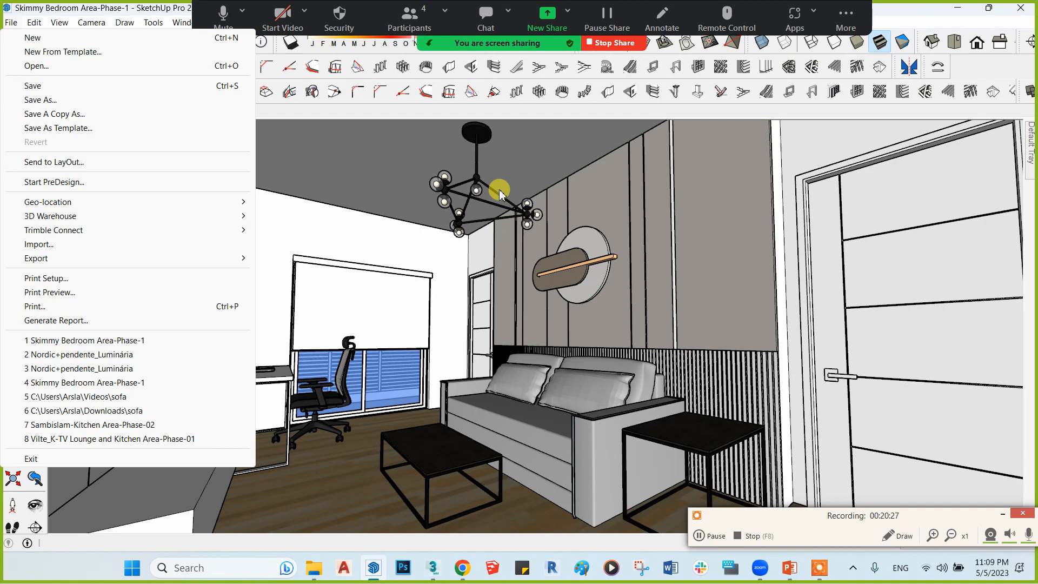
{"action": "left_click", "coordinate": [13, 23]}
{"action": "left_click", "coordinate": [16, 24]}
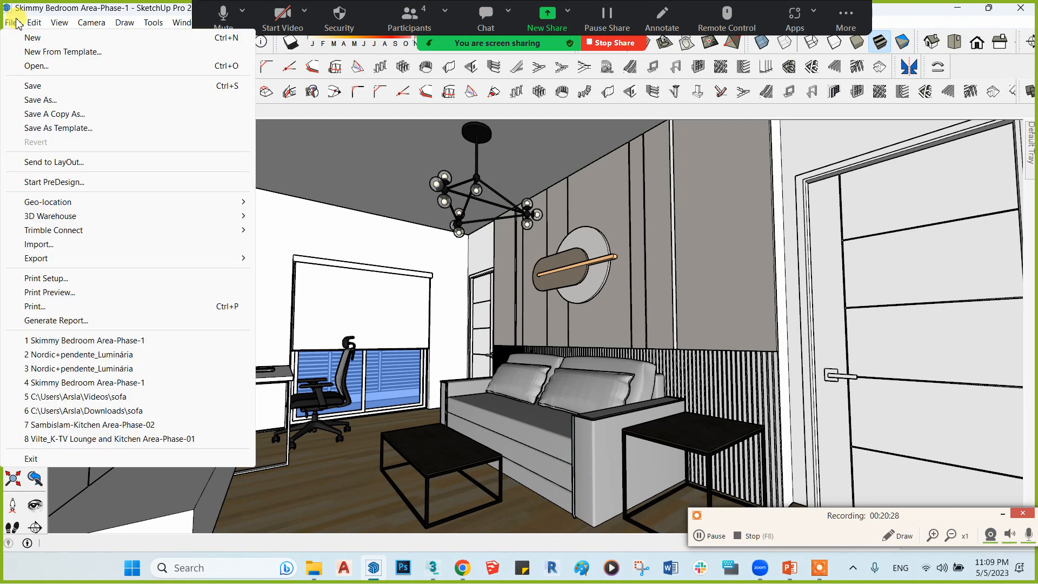
{"action": "left_click", "coordinate": [58, 101]}
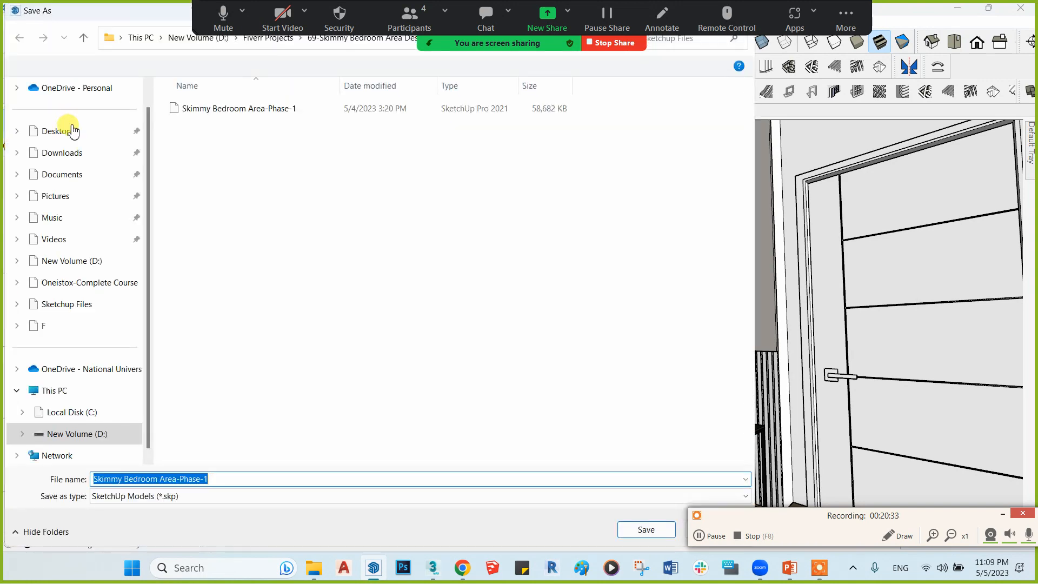
{"action": "left_click", "coordinate": [69, 239]}
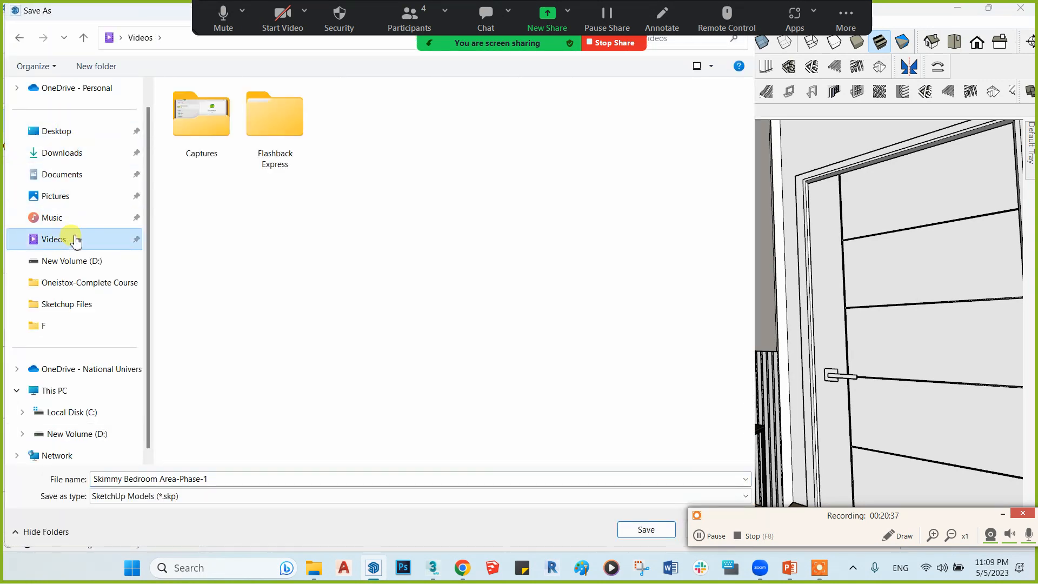
{"action": "left_click", "coordinate": [119, 496]}
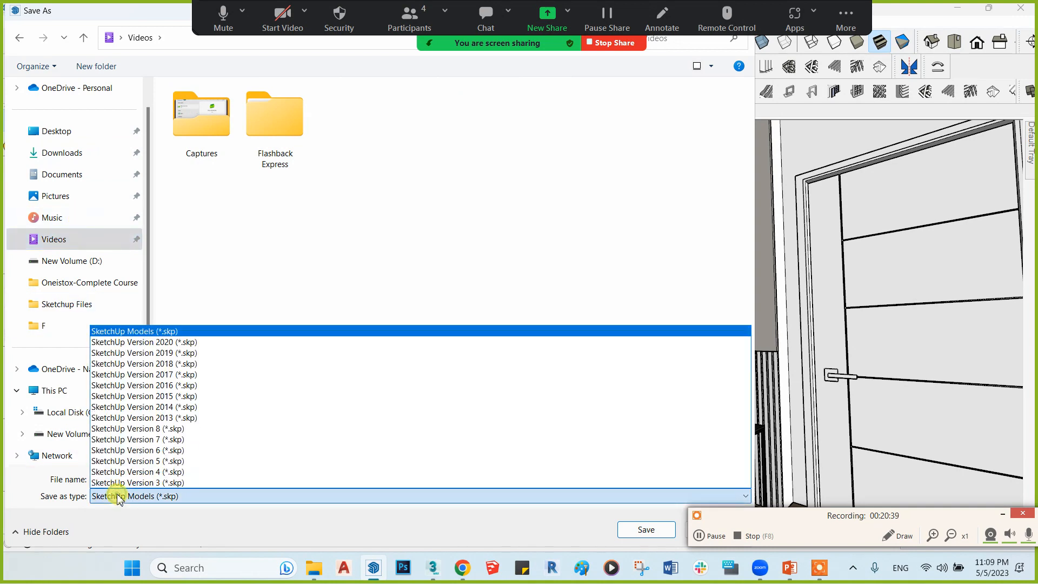
{"action": "left_click", "coordinate": [125, 496]}
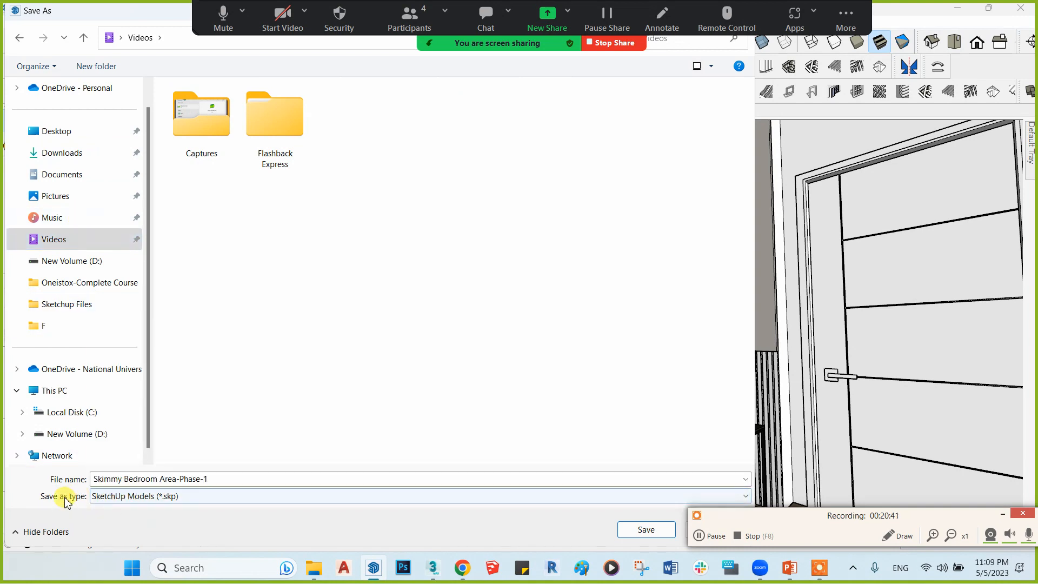
{"action": "left_click", "coordinate": [117, 497]}
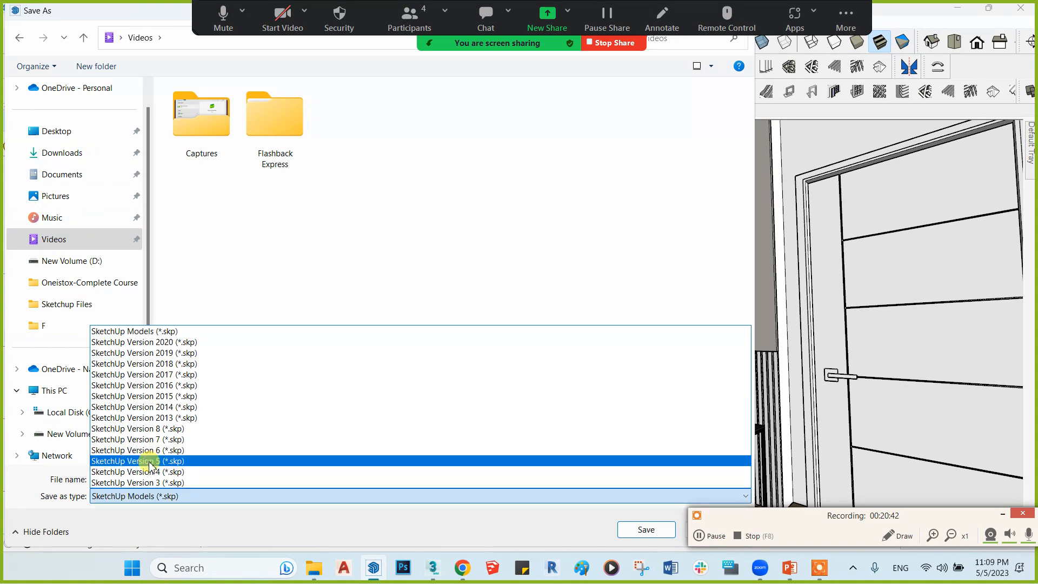
{"action": "left_click", "coordinate": [144, 429]}
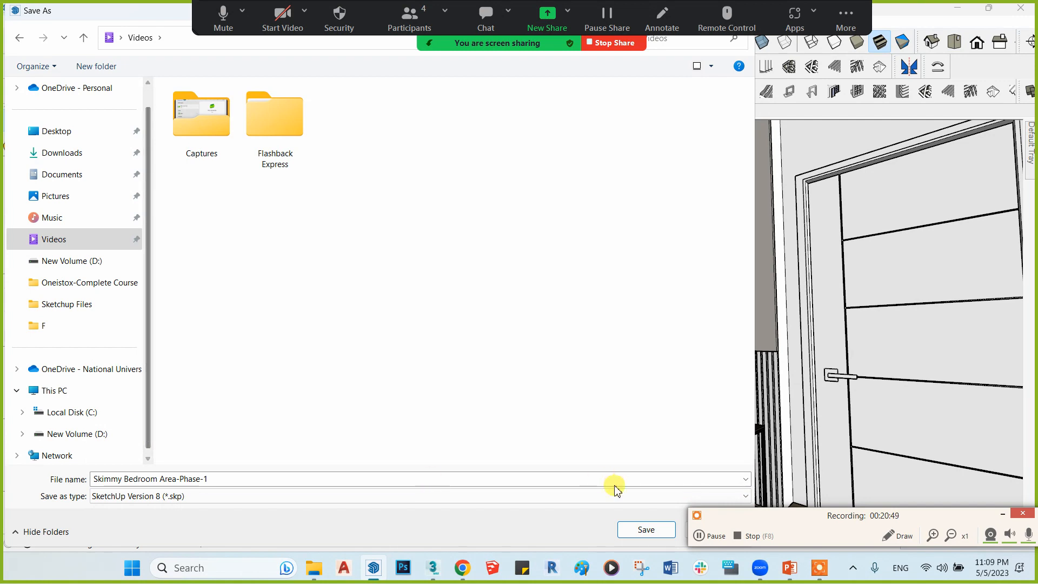
{"action": "left_click", "coordinate": [638, 530]}
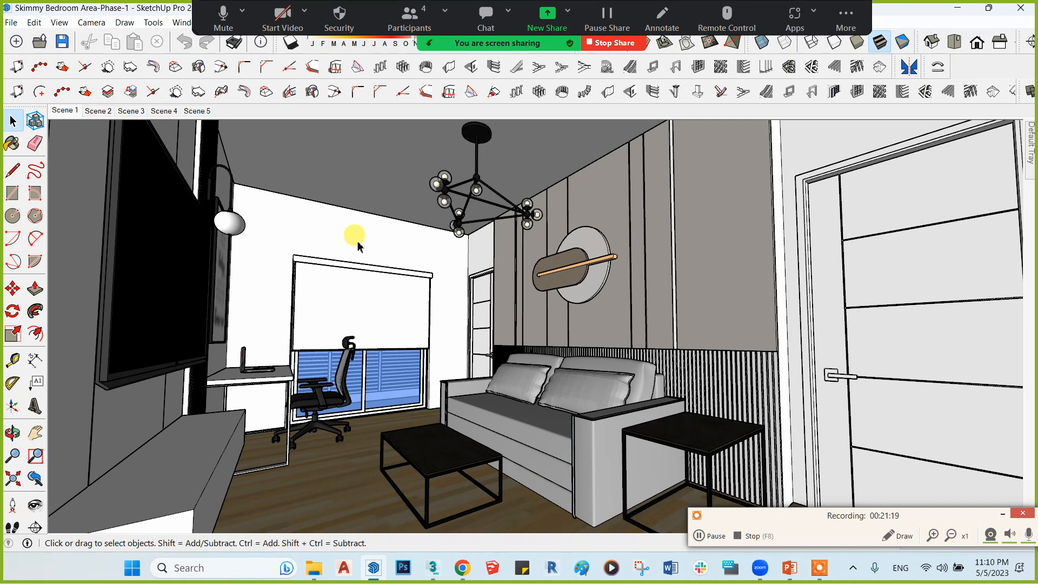
- Close SketchUp and switch to the open 3ds Max scene
{"action": "left_click", "coordinate": [1019, 9]}
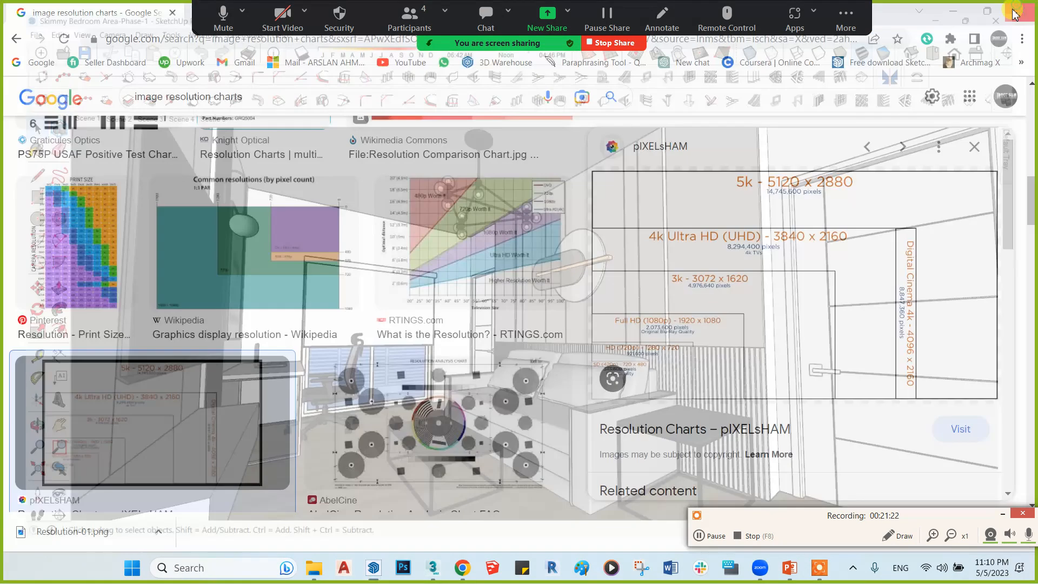
{"action": "mouse_move", "coordinate": [435, 573]}
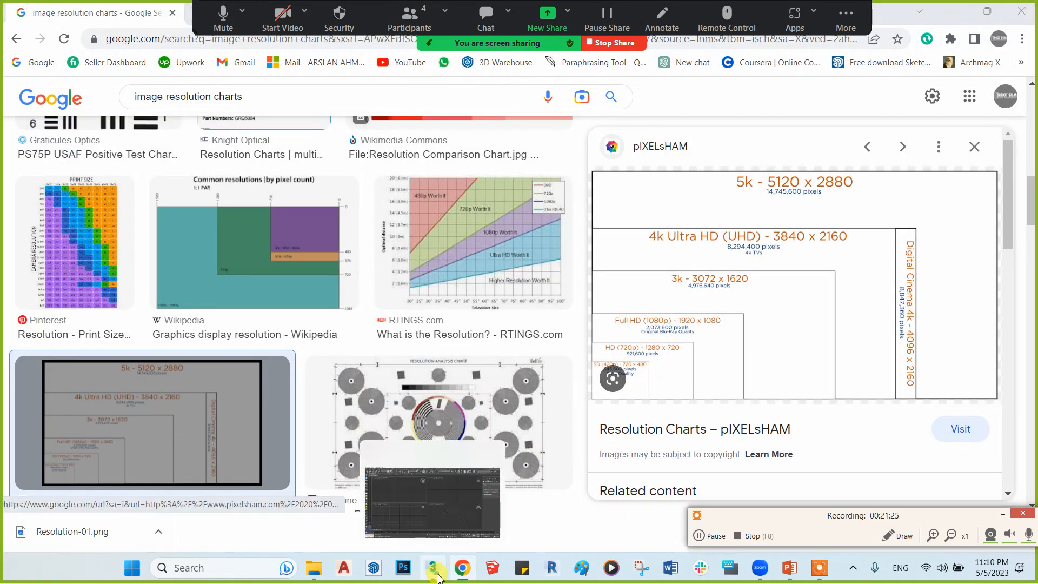
{"action": "left_click", "coordinate": [430, 506]}
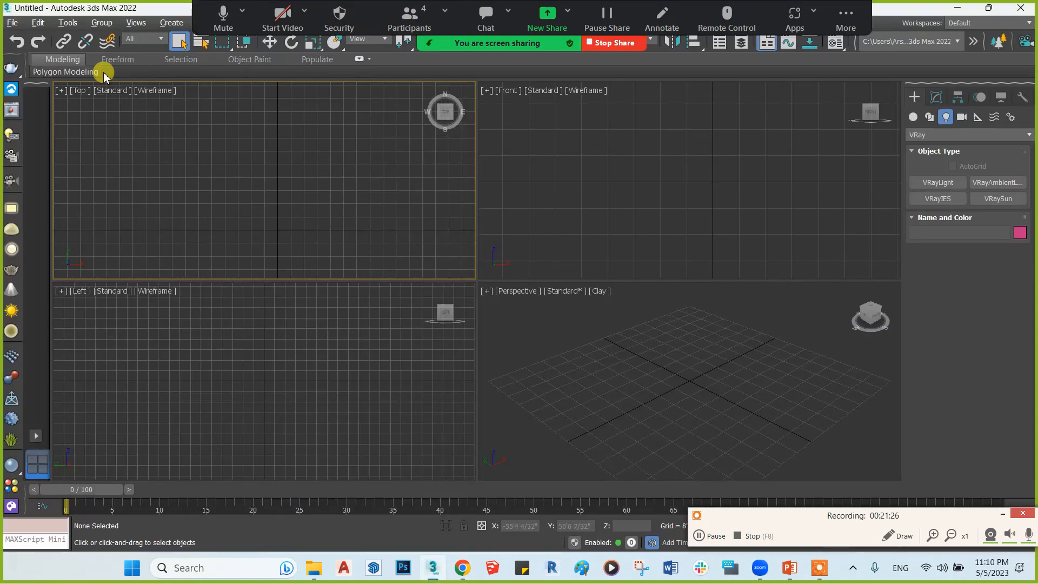
- Start an import and open the Skimmy Bedroom Area-Phase-1 SketchUp file from the Videos library
{"action": "left_click", "coordinate": [12, 22]}
{"action": "mouse_move", "coordinate": [74, 194]}
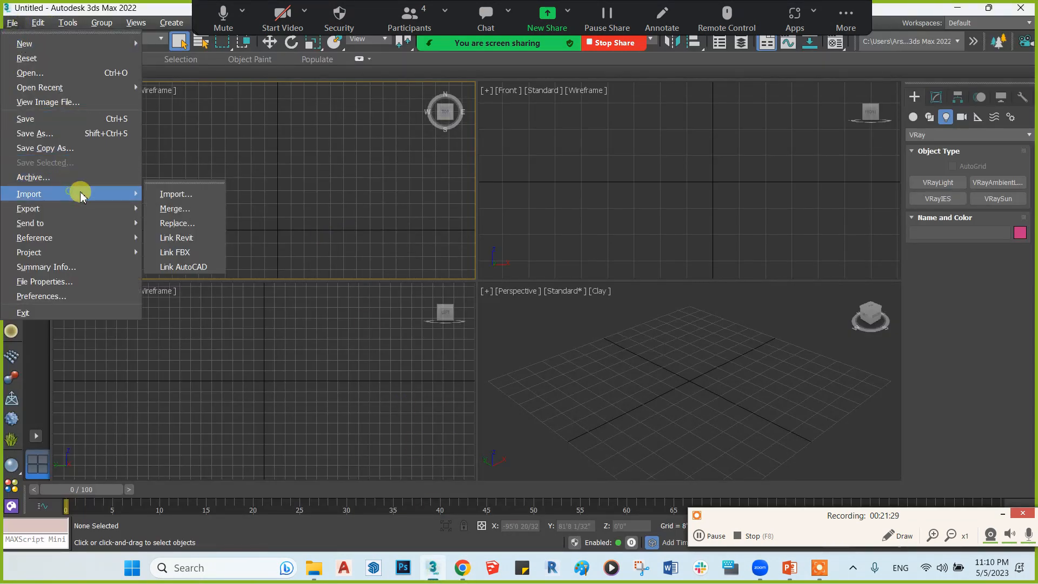
{"action": "left_click", "coordinate": [194, 196]}
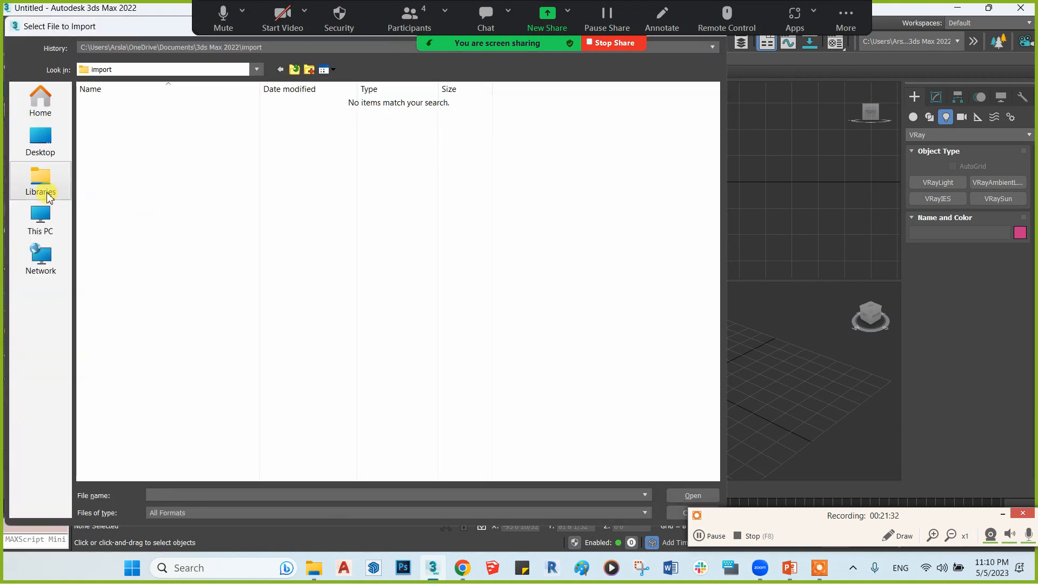
{"action": "left_click", "coordinate": [49, 197]}
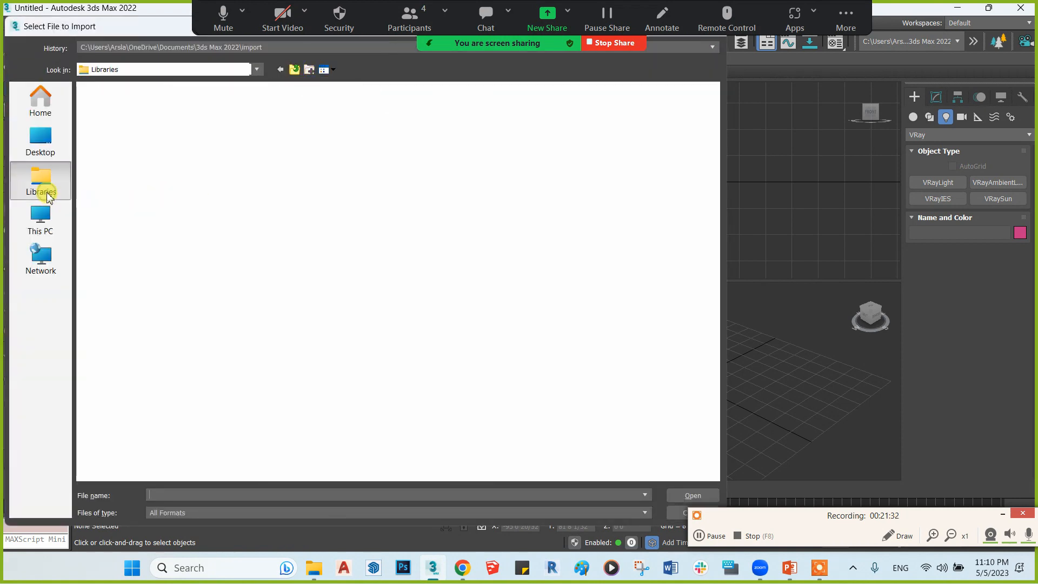
{"action": "double_click", "coordinate": [242, 134]}
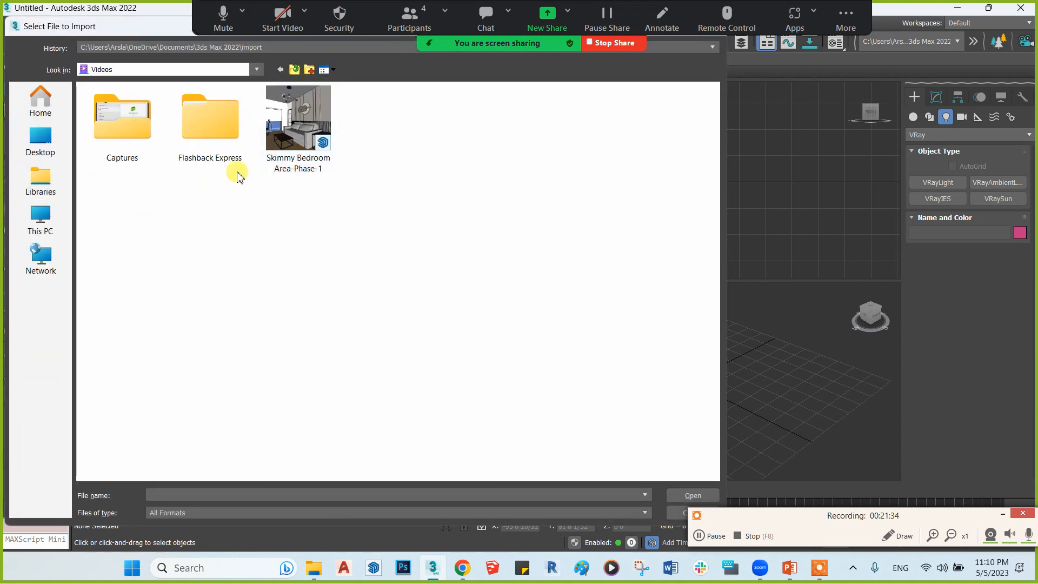
{"action": "left_click", "coordinate": [319, 135]}
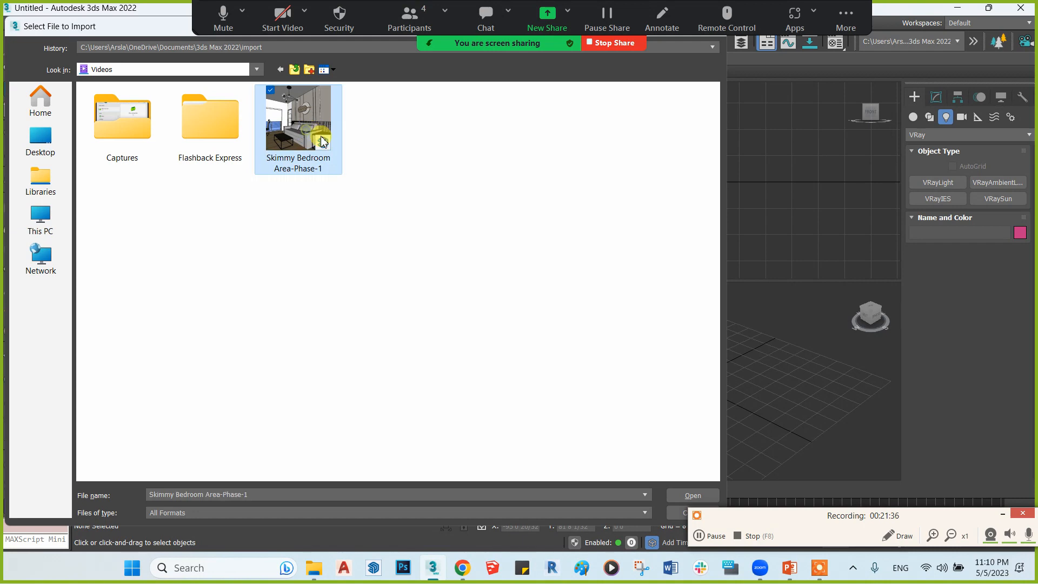
{"action": "left_click", "coordinate": [693, 494]}
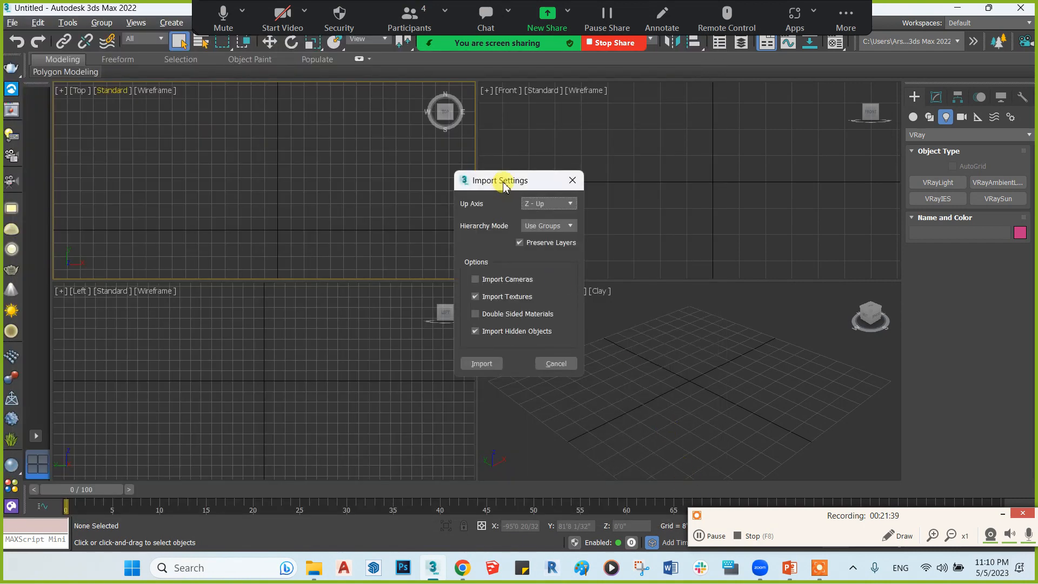
- Import the model with Hierarchy Mode set to Use Groups, and with Import Textures and Import Hidden Objects turned off
{"action": "left_click_drag", "start_coordinate": [504, 185], "coordinate": [336, 132]}
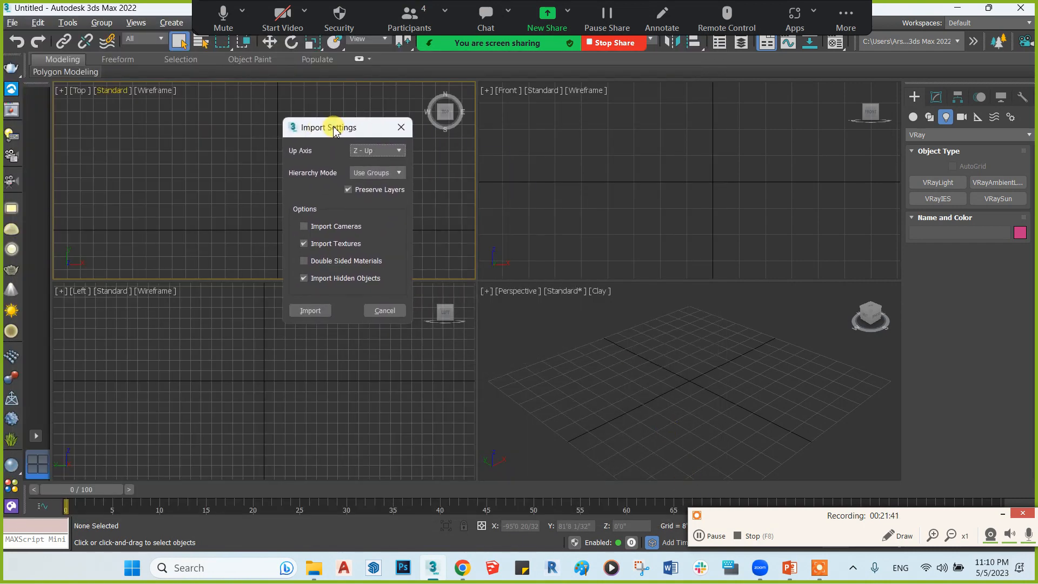
{"action": "left_click", "coordinate": [370, 173]}
{"action": "left_click", "coordinate": [374, 186]}
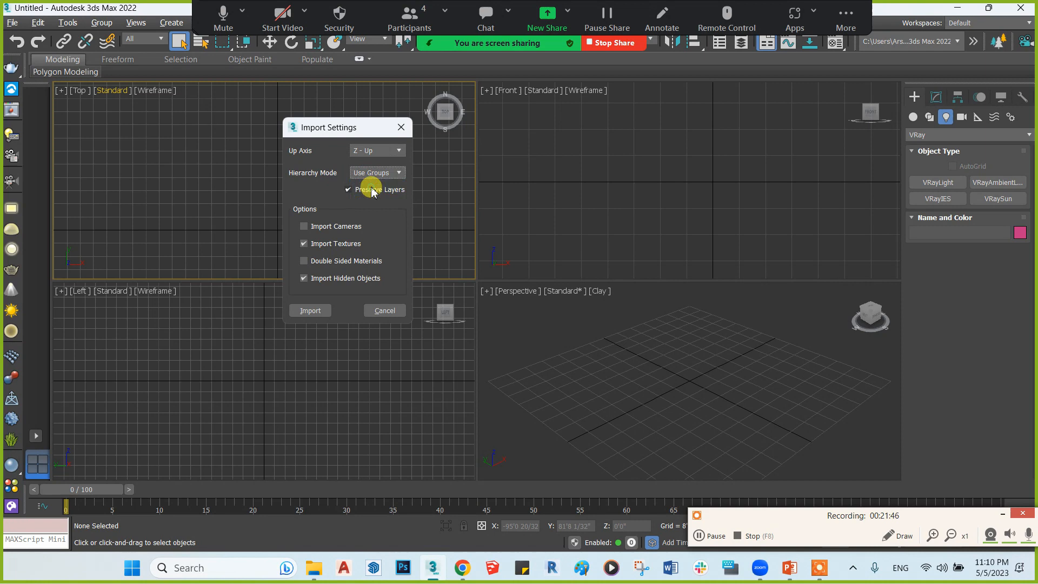
{"action": "left_click", "coordinate": [323, 248]}
{"action": "left_click", "coordinate": [321, 279]}
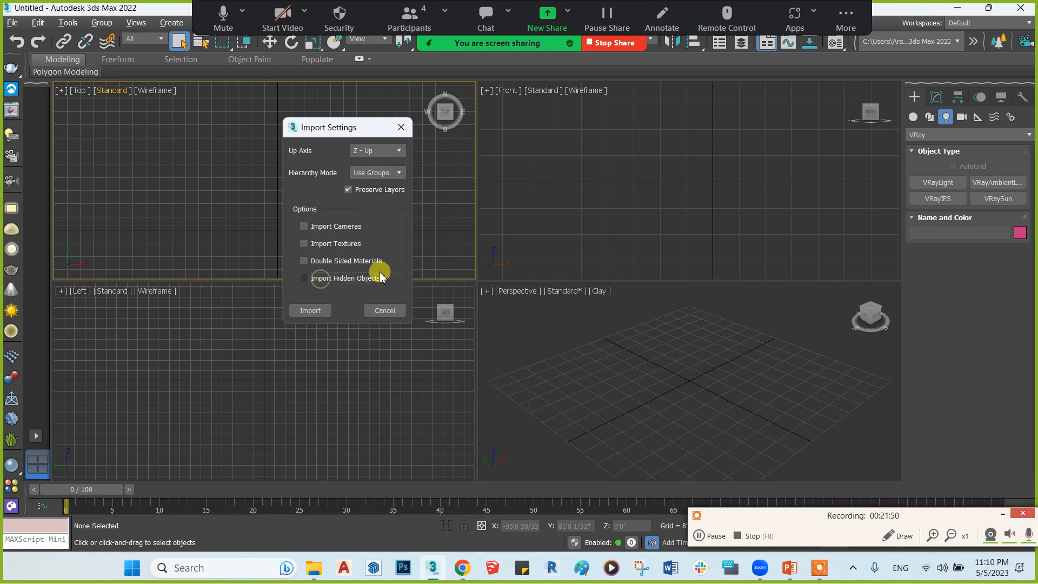
{"action": "left_click", "coordinate": [311, 311]}
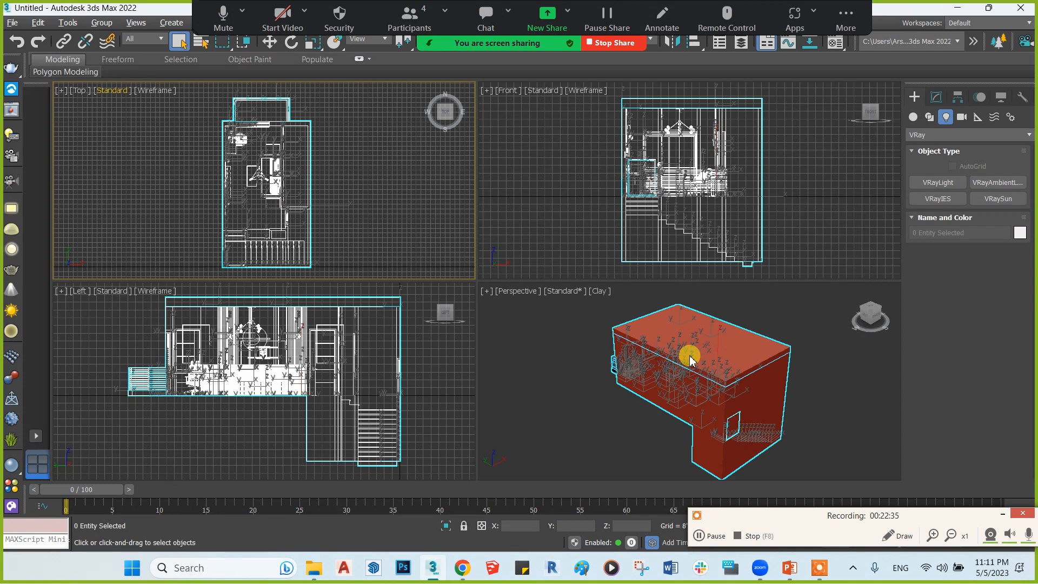
- Maximize the Perspective viewport and set its display mode to Default Shading
{"action": "middle_click", "coordinate": [701, 357]}
{"action": "key", "text": "alt+w"}
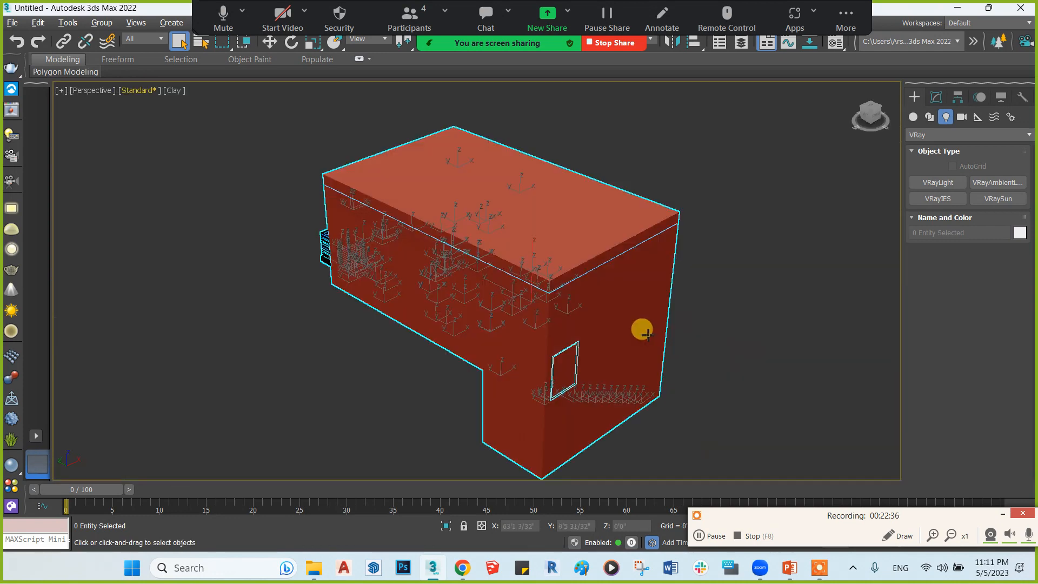
{"action": "left_click", "coordinate": [173, 92]}
{"action": "left_click", "coordinate": [197, 120]}
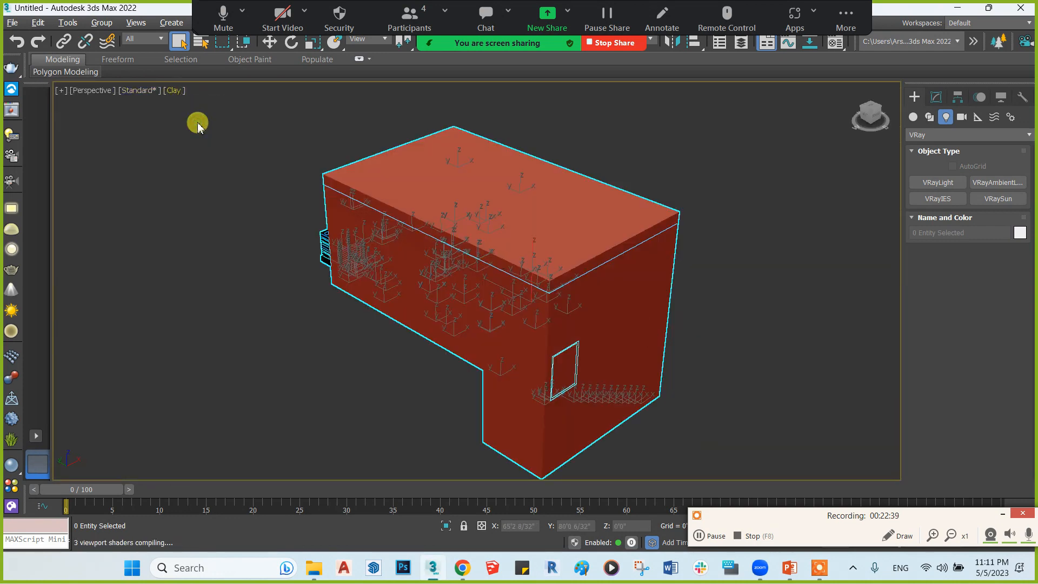
{"action": "left_click", "coordinate": [181, 91]}
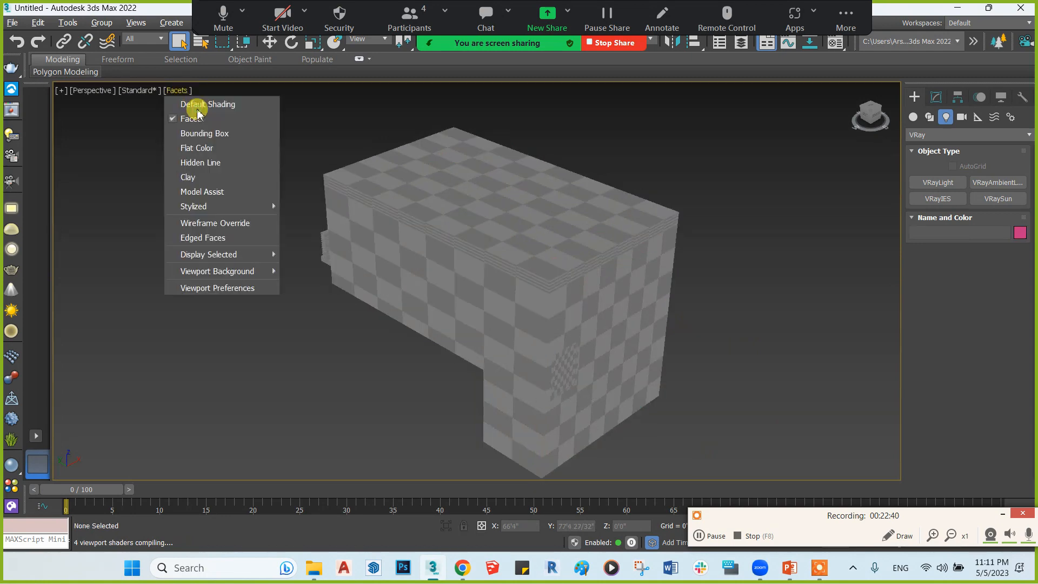
{"action": "left_click", "coordinate": [187, 102]}
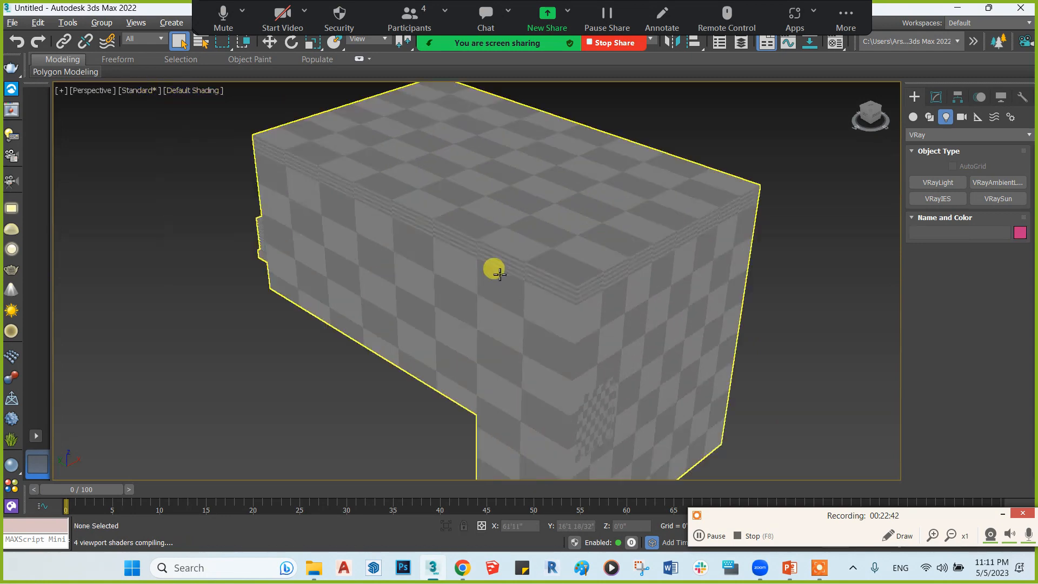
- Ungroup the imported bedroom model into its separate objects and clear the selection
{"action": "scroll", "coordinate": [493, 266], "scroll_direction": "up", "scroll_amount": 3}
{"action": "scroll", "coordinate": [362, 229], "scroll_direction": "down", "scroll_amount": 3}
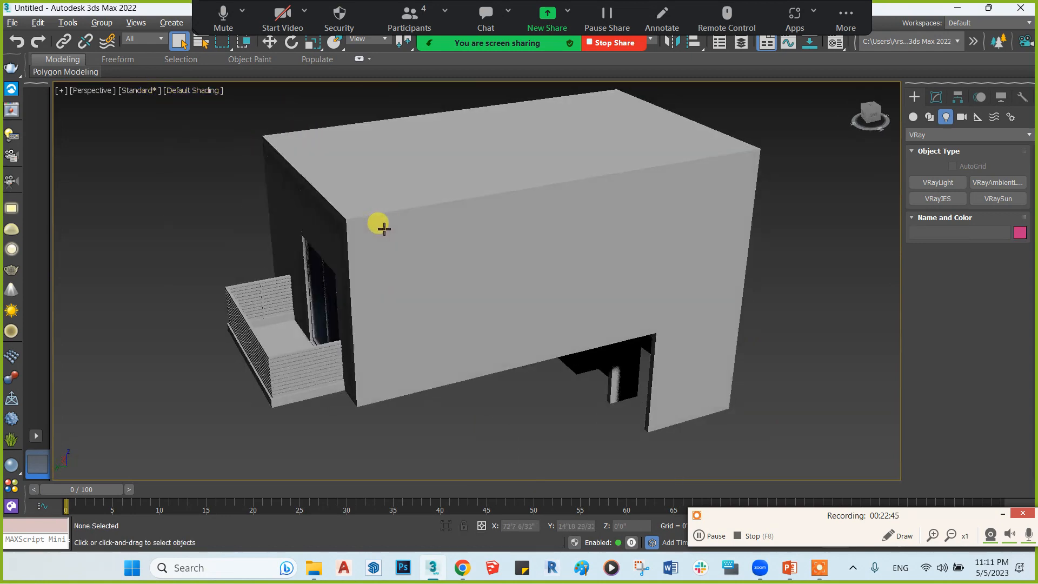
{"action": "scroll", "coordinate": [407, 227], "scroll_direction": "up", "scroll_amount": 2}
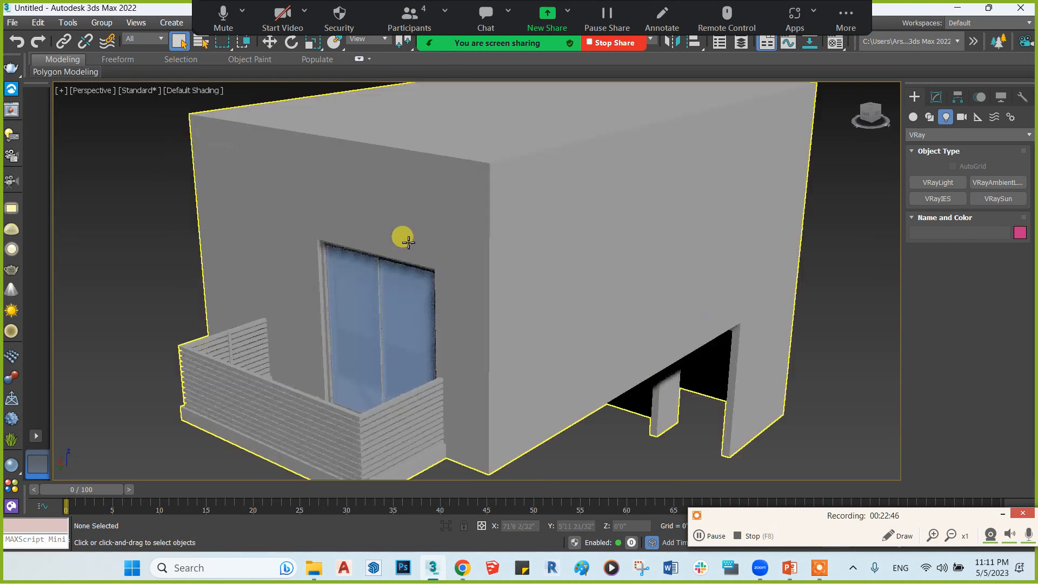
{"action": "left_click", "coordinate": [436, 200]}
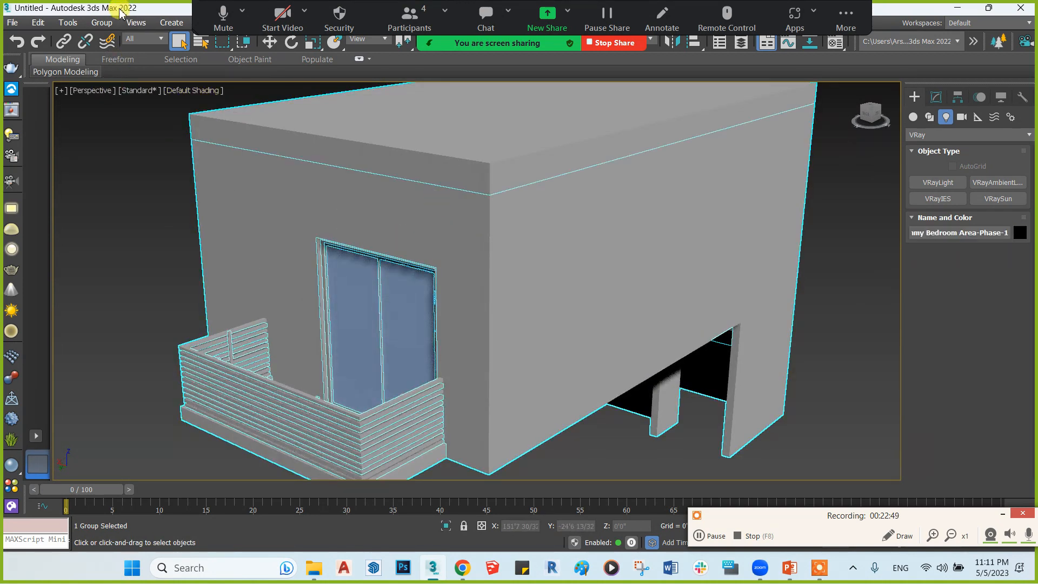
{"action": "left_click", "coordinate": [116, 25]}
{"action": "left_click", "coordinate": [131, 60]}
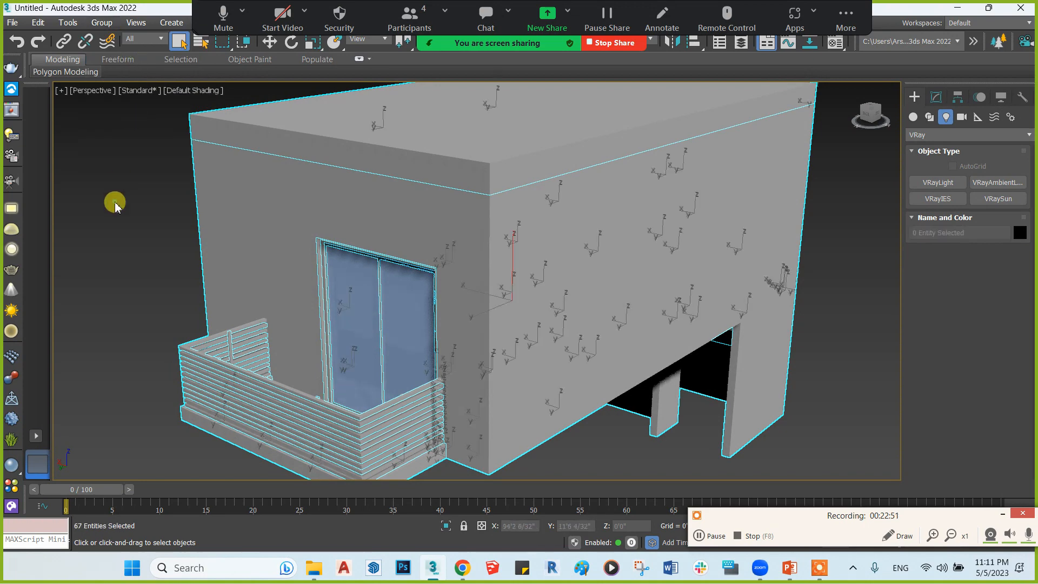
{"action": "left_click", "coordinate": [111, 204]}
- Select the balcony door's glass and frame in turn to check that they are separate objects
{"action": "scroll", "coordinate": [352, 272], "scroll_direction": "up", "scroll_amount": 2}
{"action": "left_click", "coordinate": [352, 273]}
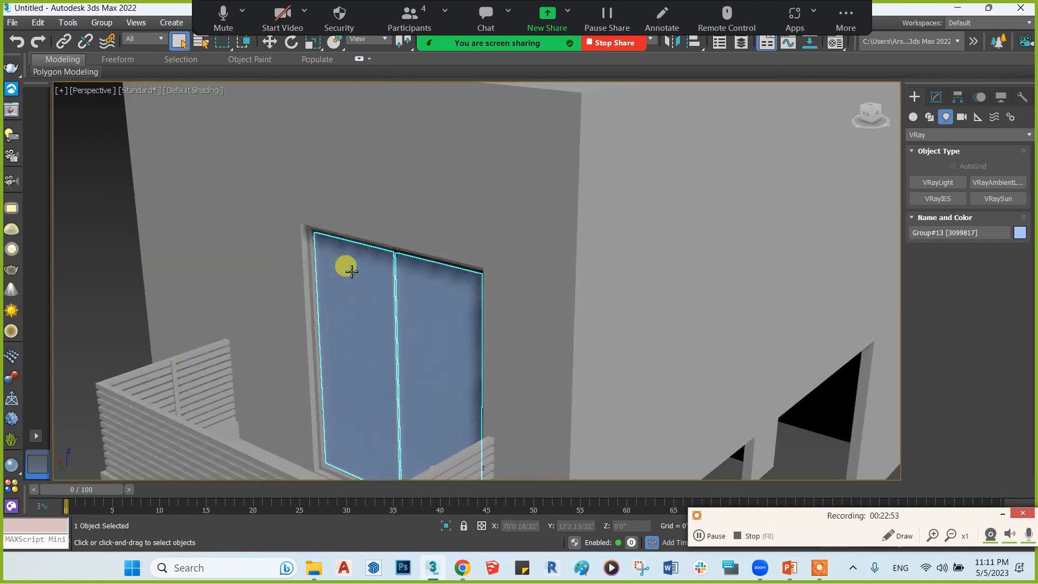
{"action": "scroll", "coordinate": [351, 276], "scroll_direction": "up", "scroll_amount": 2}
{"action": "middle_click_drag", "start_coordinate": [351, 277], "coordinate": [384, 216]}
{"action": "key", "text": "w"}
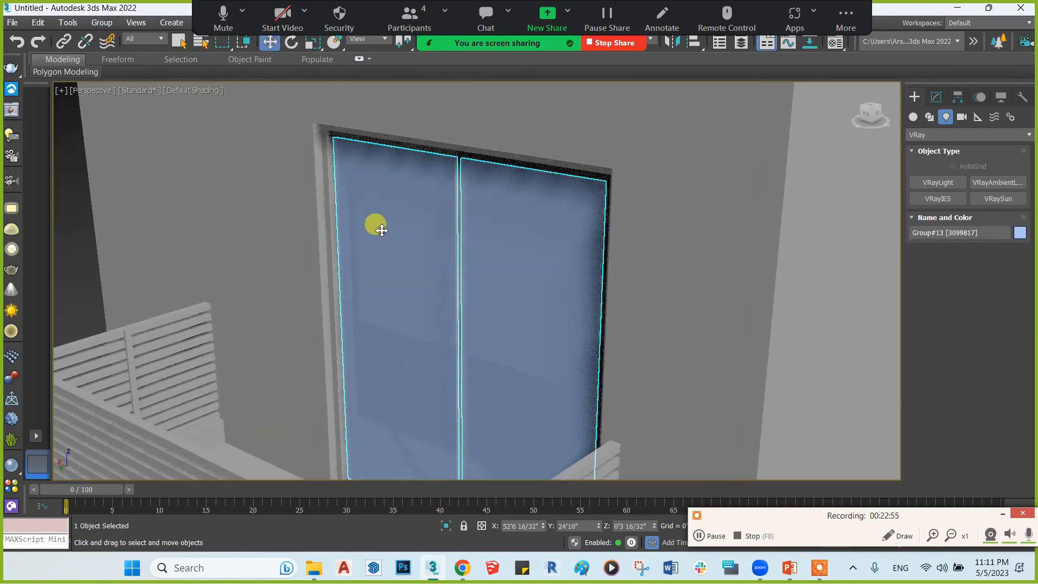
{"action": "scroll", "coordinate": [324, 224], "scroll_direction": "up", "scroll_amount": 4}
{"action": "scroll", "coordinate": [351, 219], "scroll_direction": "down", "scroll_amount": 1}
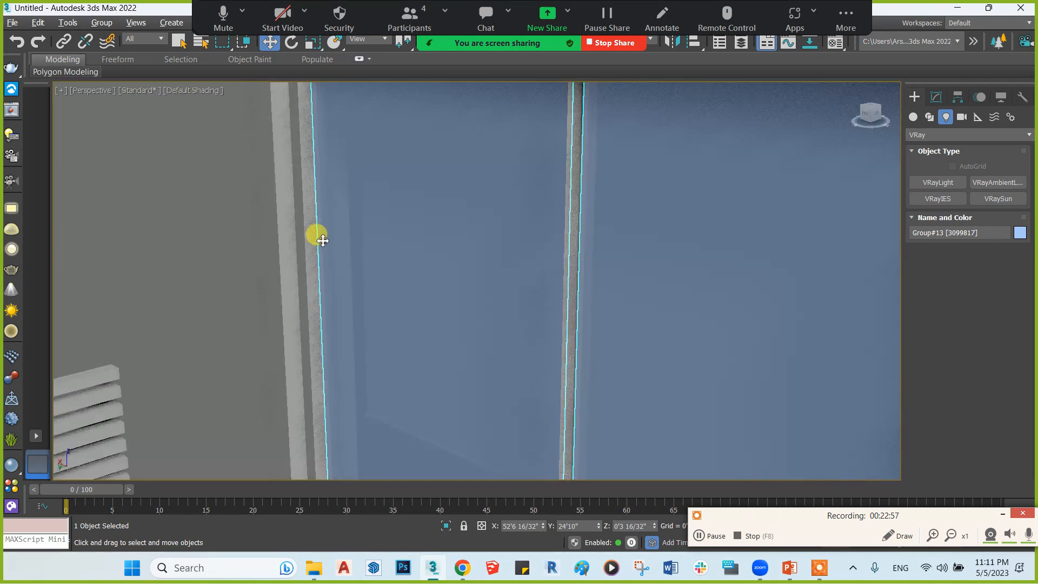
{"action": "left_click", "coordinate": [295, 227]}
{"action": "scroll", "coordinate": [306, 238], "scroll_direction": "down", "scroll_amount": 5}
{"action": "middle_click_drag", "start_coordinate": [307, 238], "coordinate": [389, 321]}
{"action": "scroll", "coordinate": [372, 396], "scroll_direction": "up", "scroll_amount": 5}
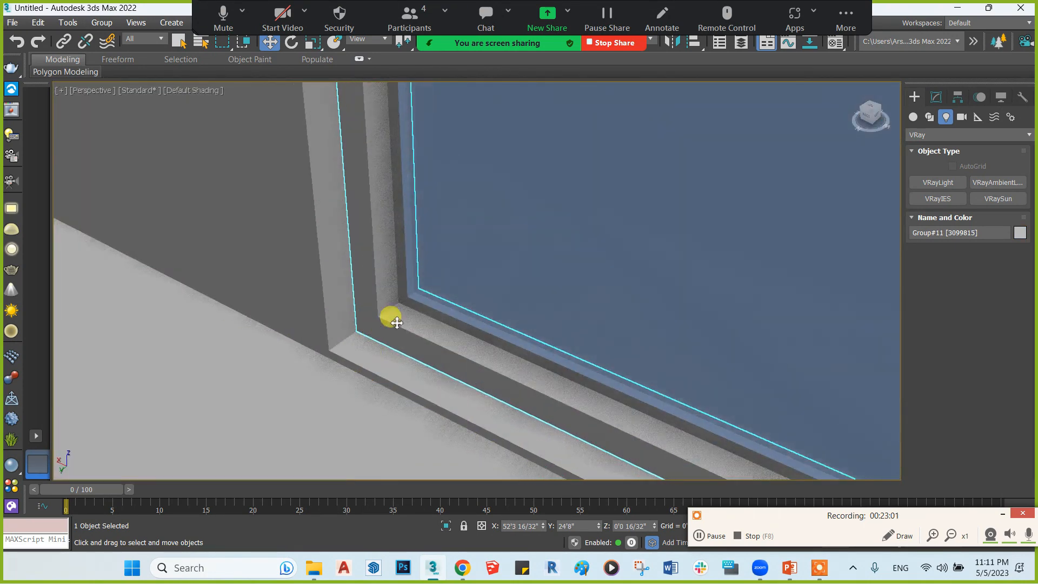
{"action": "scroll", "coordinate": [394, 317], "scroll_direction": "up", "scroll_amount": 3}
{"action": "middle_click_drag", "start_coordinate": [327, 287], "coordinate": [261, 252]}
{"action": "scroll", "coordinate": [342, 280], "scroll_direction": "down", "scroll_amount": 6}
- Select the five uppermost slats of the balcony railing together to check how the railing is divided
{"action": "left_click", "coordinate": [306, 157]}
{"action": "scroll", "coordinate": [261, 252], "scroll_direction": "up", "scroll_amount": 3}
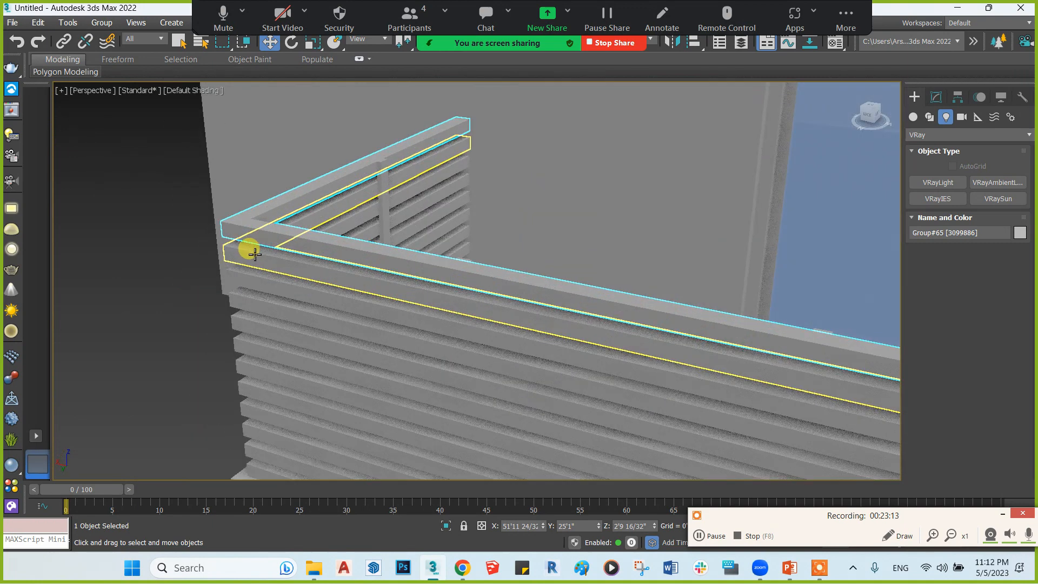
{"action": "left_click", "coordinate": [249, 252], "text": "ctrl"}
{"action": "left_click", "coordinate": [243, 275], "text": "ctrl"}
{"action": "left_click", "coordinate": [243, 298], "text": "ctrl"}
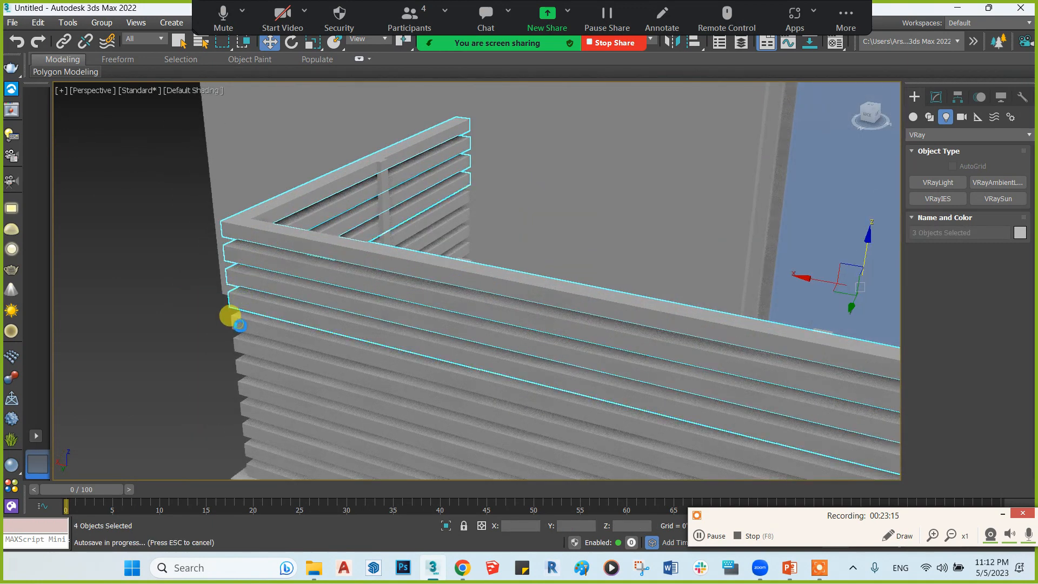
{"action": "left_click", "coordinate": [239, 285], "text": "ctrl"}
{"action": "scroll", "coordinate": [389, 232], "scroll_direction": "down", "scroll_amount": 5}
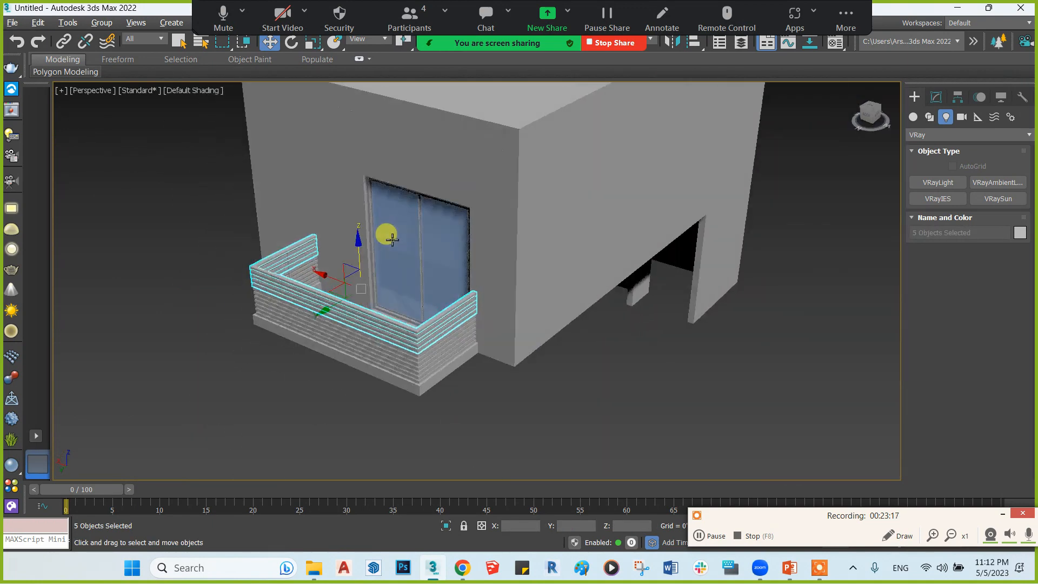
- Select the balcony door glass, go inside the room, and switch the viewport to the Standard quality preset
{"action": "scroll", "coordinate": [438, 215], "scroll_direction": "up", "scroll_amount": 3}
{"action": "scroll", "coordinate": [348, 203], "scroll_direction": "up", "scroll_amount": 4}
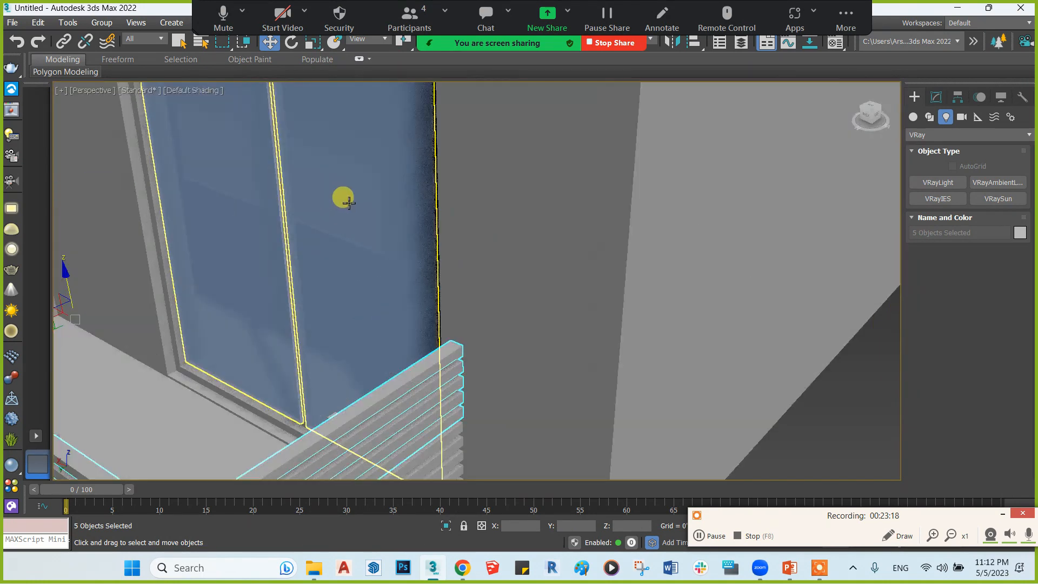
{"action": "left_click", "coordinate": [348, 202]}
{"action": "scroll", "coordinate": [343, 200], "scroll_direction": "up", "scroll_amount": 8}
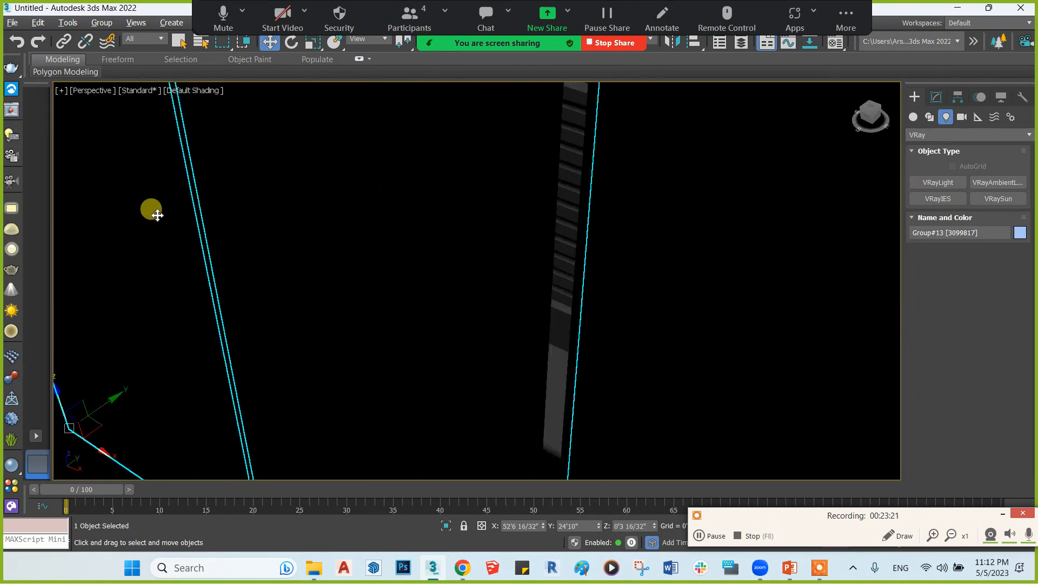
{"action": "scroll", "coordinate": [408, 278], "scroll_direction": "up", "scroll_amount": 5}
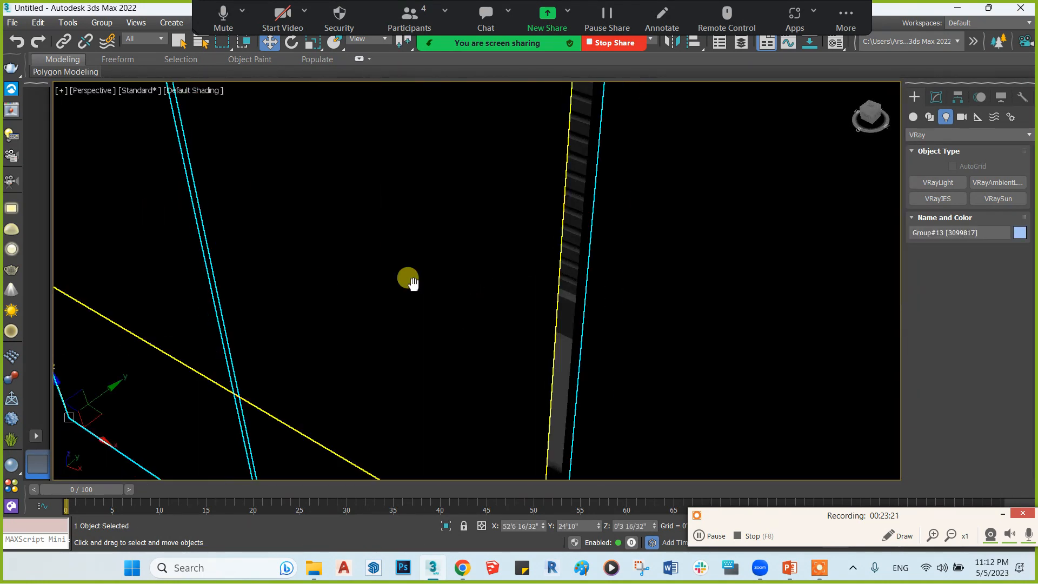
{"action": "left_click", "coordinate": [131, 90]}
{"action": "left_click", "coordinate": [146, 134]}
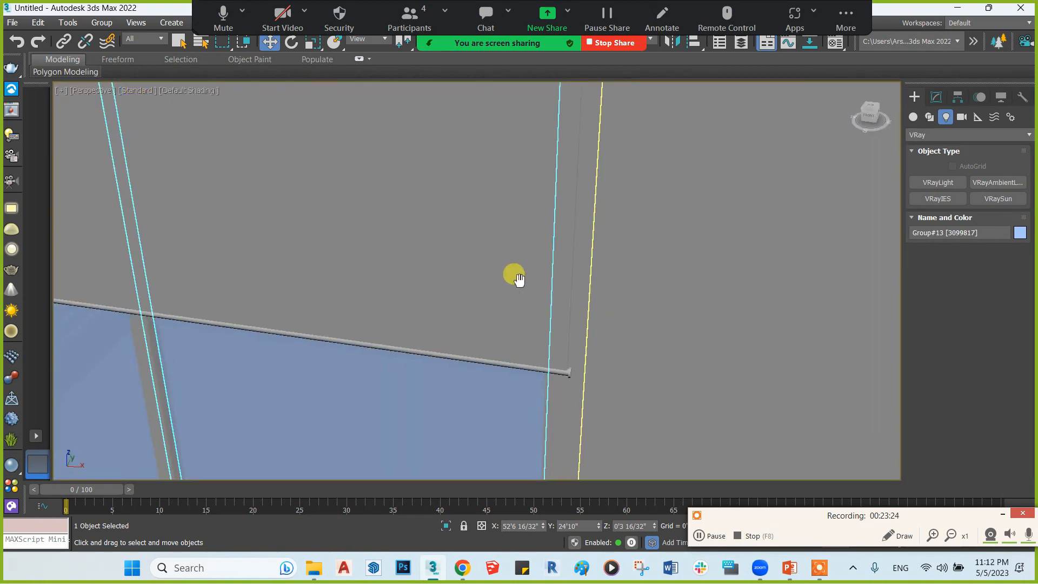
- Select the interior door's frame, leaf and handle and isolate them in the Perspective view
{"action": "scroll", "coordinate": [519, 279], "scroll_direction": "up", "scroll_amount": 8}
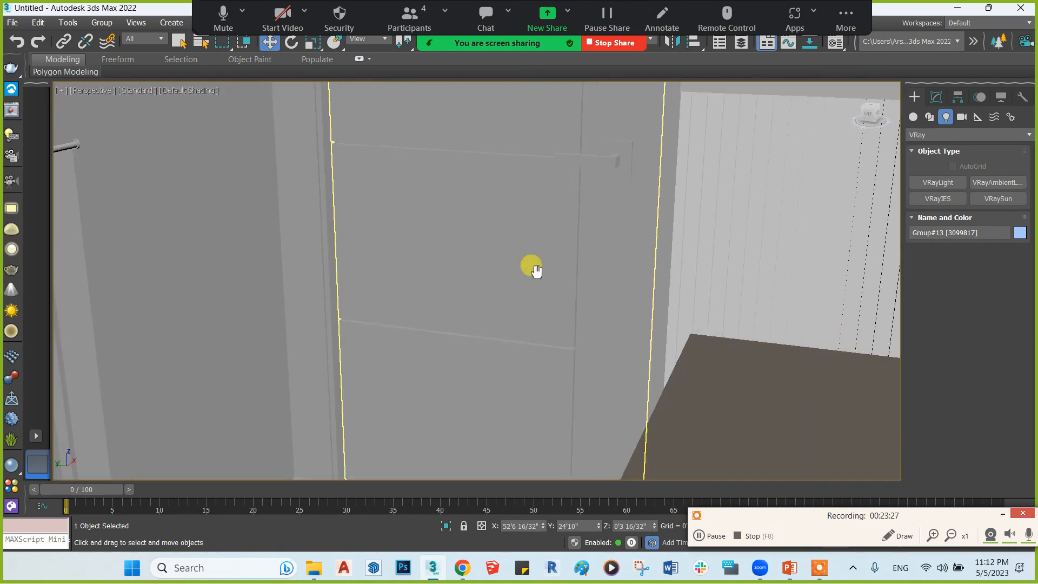
{"action": "scroll", "coordinate": [535, 270], "scroll_direction": "up", "scroll_amount": 8}
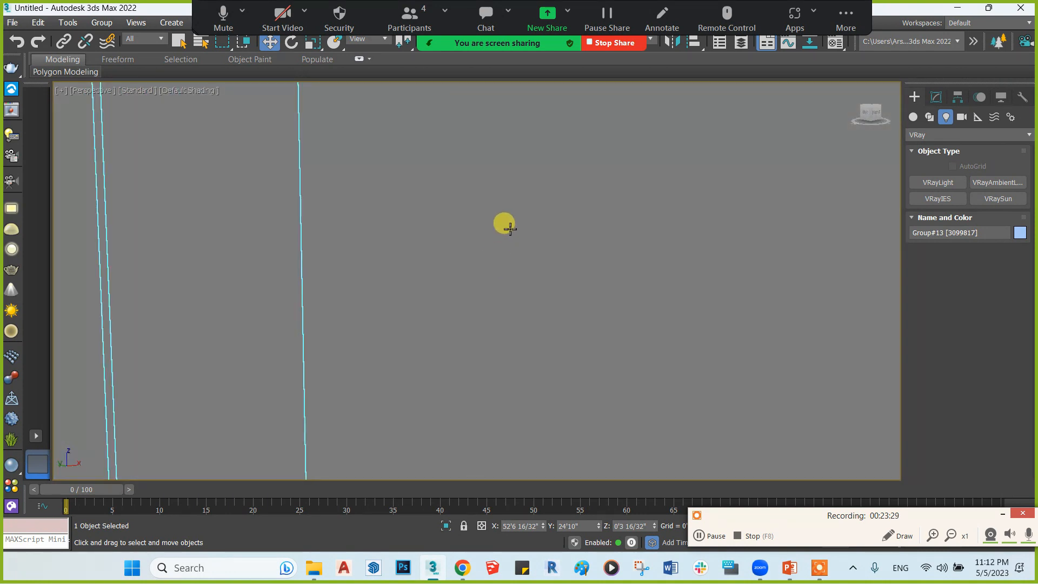
{"action": "scroll", "coordinate": [510, 228], "scroll_direction": "up", "scroll_amount": 8}
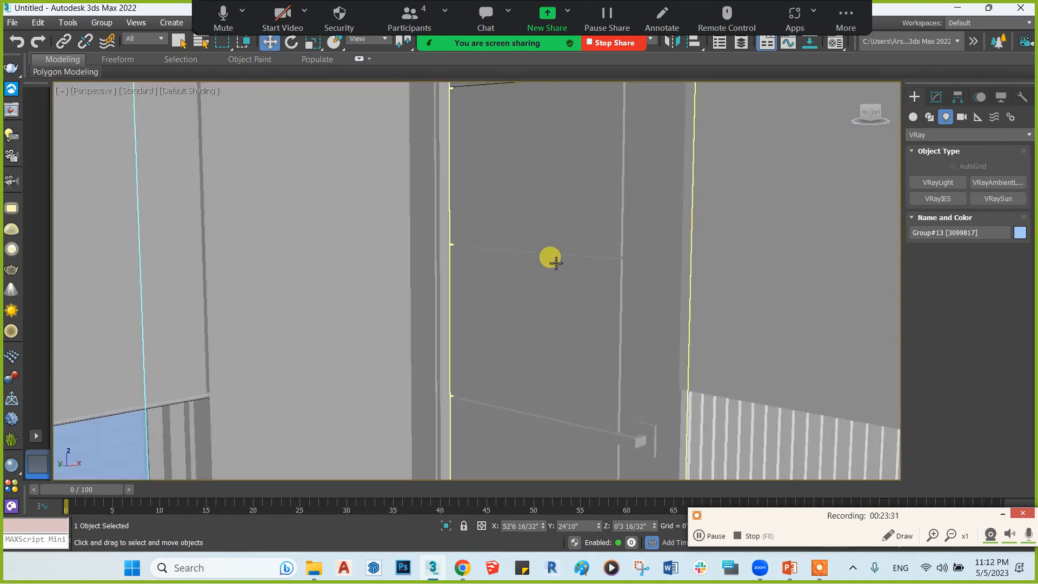
{"action": "scroll", "coordinate": [555, 262], "scroll_direction": "up", "scroll_amount": 3}
{"action": "left_click", "coordinate": [374, 255]}
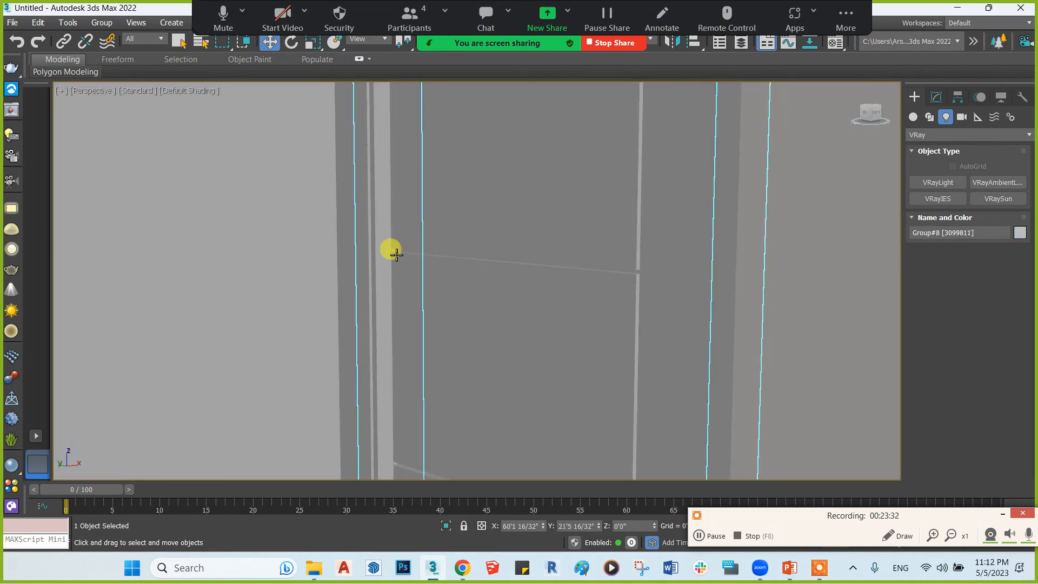
{"action": "left_click", "coordinate": [426, 257], "text": "ctrl"}
{"action": "scroll", "coordinate": [541, 351], "scroll_direction": "down", "scroll_amount": 3}
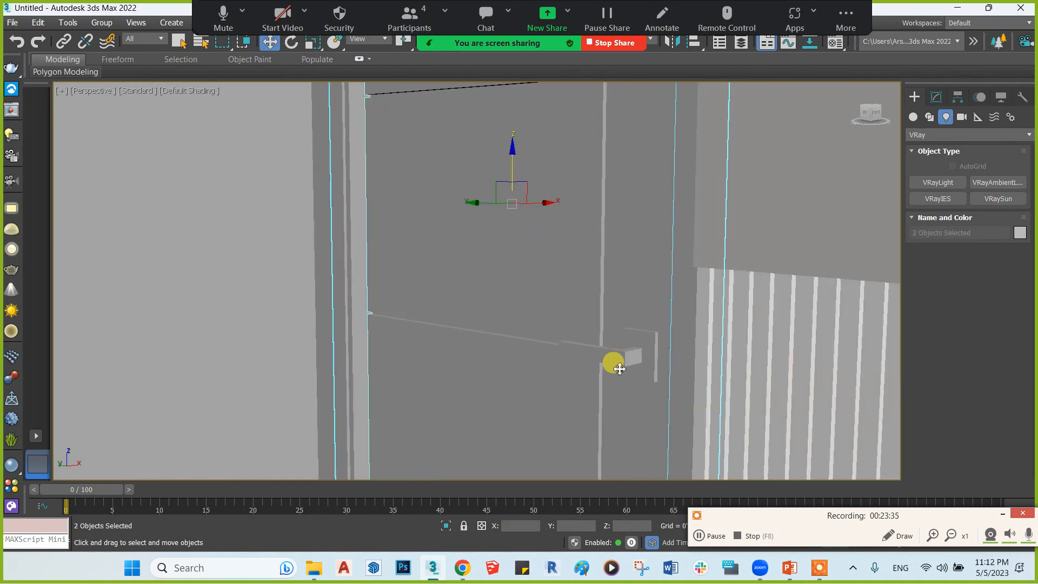
{"action": "left_click", "coordinate": [616, 361], "text": "ctrl"}
{"action": "key", "text": "z"}
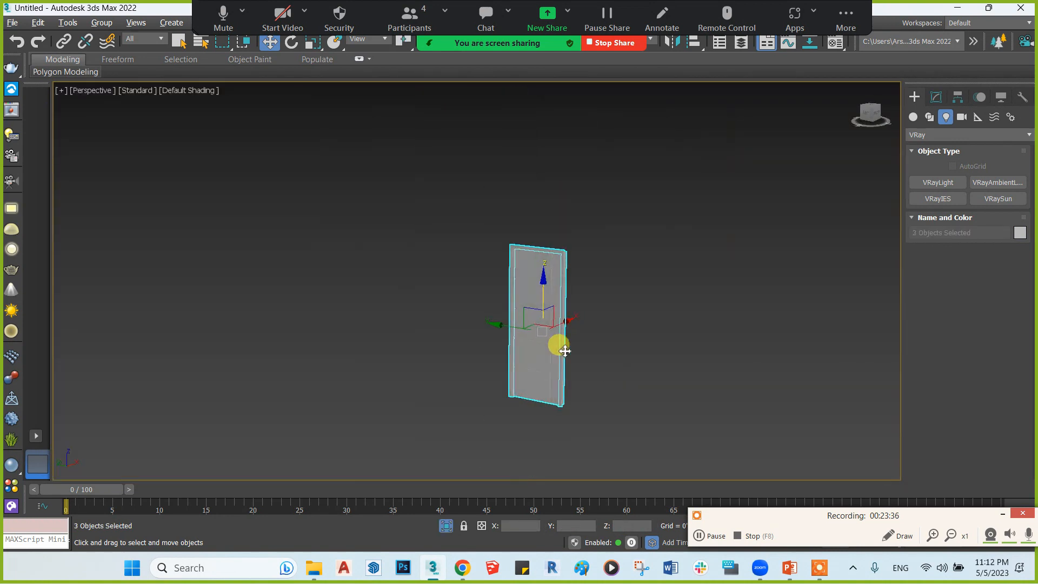
- Try moving the door leaf and the door frame along the Y axis, cancelling each move
{"action": "scroll", "coordinate": [563, 313], "scroll_direction": "up", "scroll_amount": 3}
{"action": "left_click", "coordinate": [591, 271]}
{"action": "middle_click_drag", "start_coordinate": [591, 271], "coordinate": [518, 264]}
{"action": "left_click", "coordinate": [419, 259]}
{"action": "scroll", "coordinate": [438, 317], "scroll_direction": "down", "scroll_amount": 2}
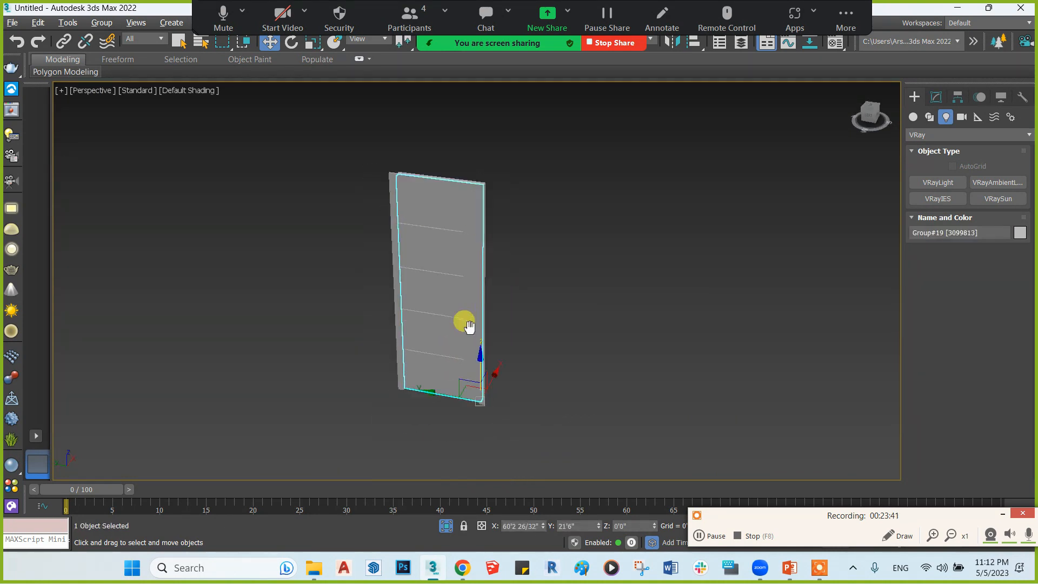
{"action": "left_click_drag", "start_coordinate": [443, 394], "coordinate": [596, 426]}
{"action": "right_click", "coordinate": [595, 426]}
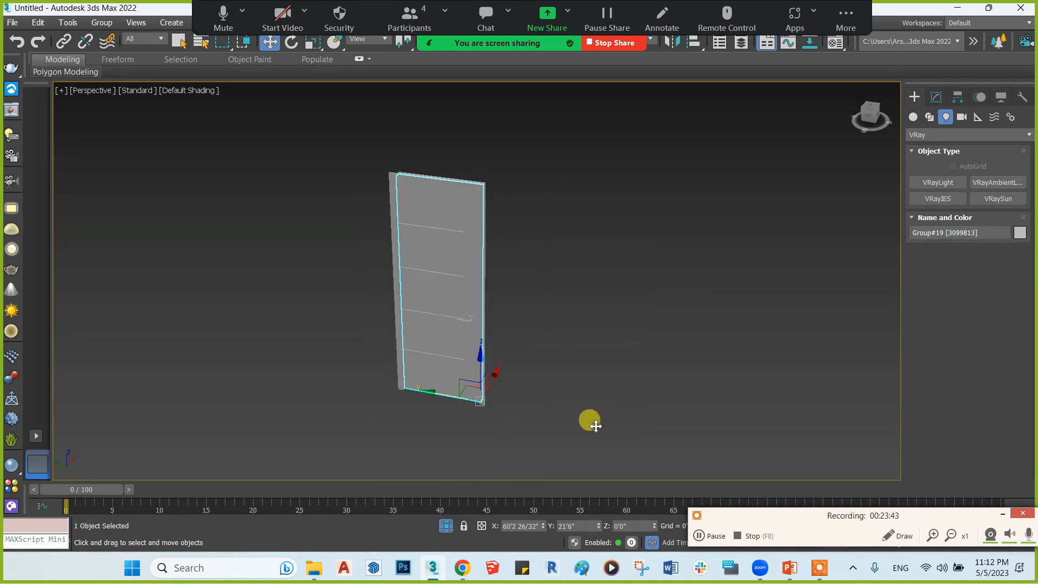
{"action": "left_click", "coordinate": [433, 387]}
{"action": "left_click_drag", "start_coordinate": [433, 387], "coordinate": [609, 404]}
{"action": "right_click", "coordinate": [609, 403]}
{"action": "scroll", "coordinate": [465, 321], "scroll_direction": "up", "scroll_amount": 5}
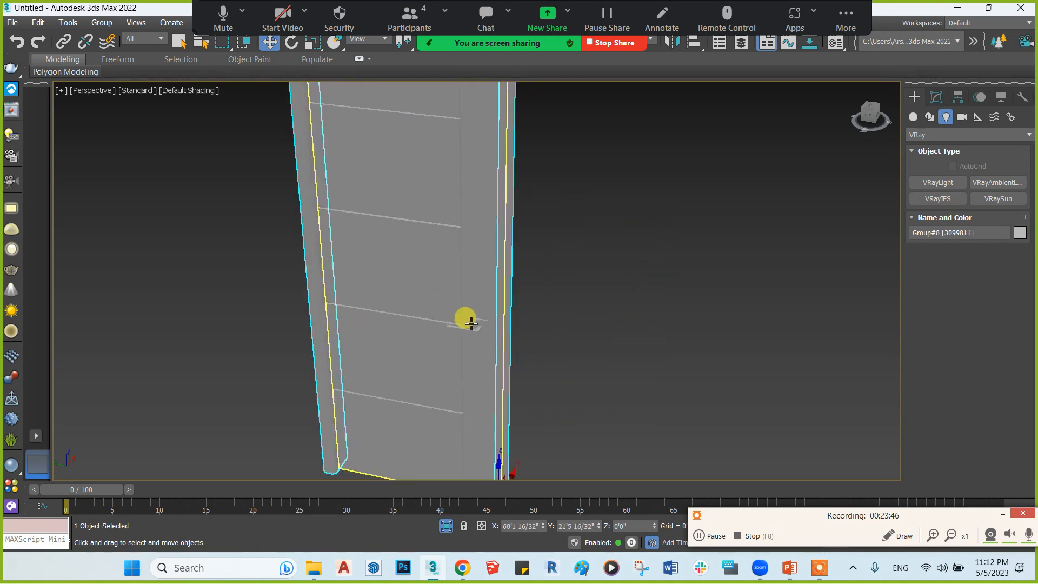
- Try moving the door handle along the Y axis, cancel the move, and end the door's isolation
{"action": "left_click", "coordinate": [469, 326]}
{"action": "left_click_drag", "start_coordinate": [450, 341], "coordinate": [664, 364]}
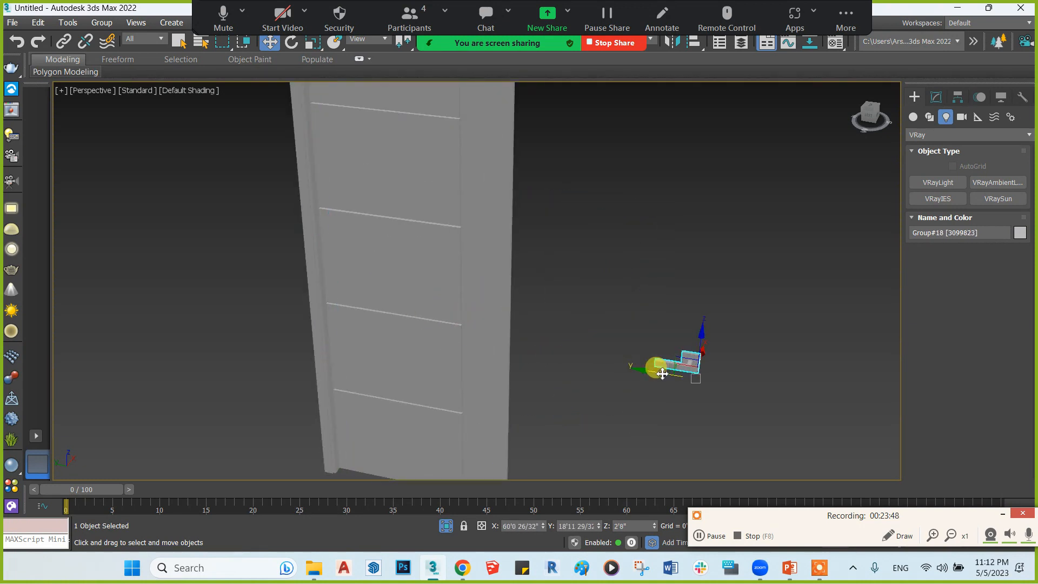
{"action": "right_click", "coordinate": [665, 364]}
{"action": "scroll", "coordinate": [412, 317], "scroll_direction": "down", "scroll_amount": 5}
{"action": "scroll", "coordinate": [480, 471], "scroll_direction": "up", "scroll_amount": 10}
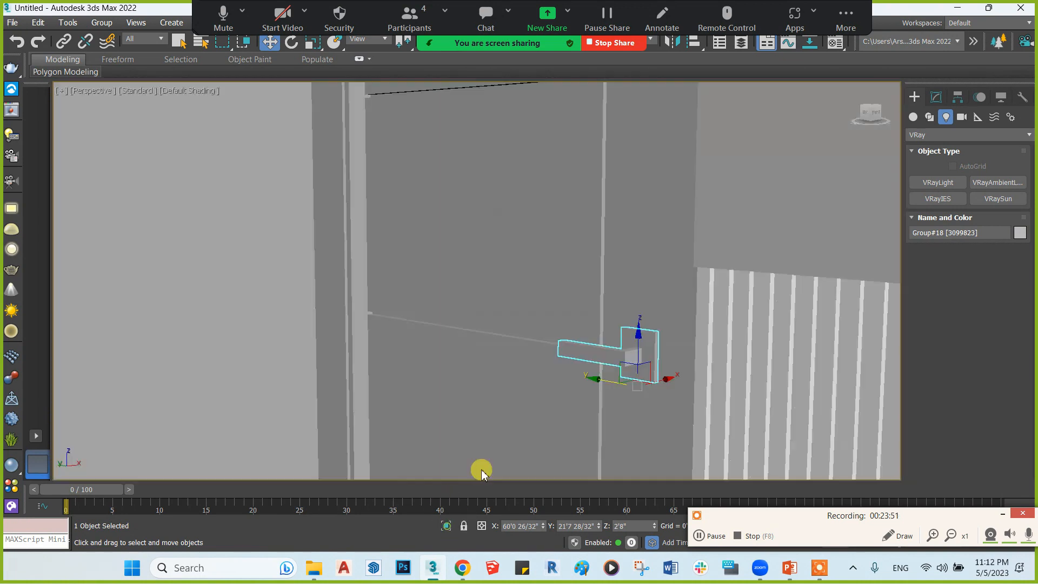
- Isolate the decorative wall group behind the bed and open the group
{"action": "scroll", "coordinate": [405, 338], "scroll_direction": "down", "scroll_amount": 8}
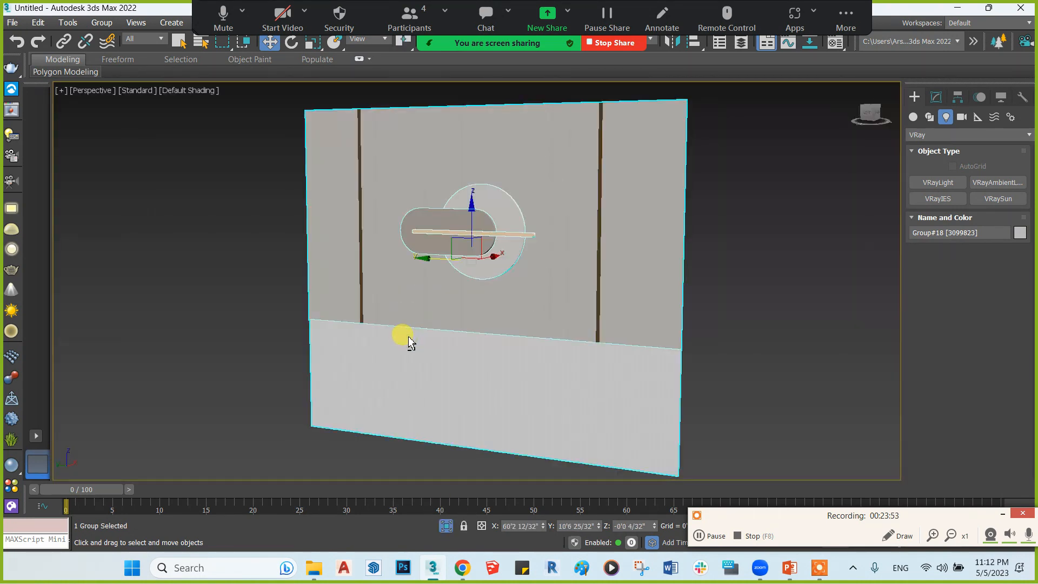
{"action": "left_click", "coordinate": [403, 338]}
{"action": "left_click", "coordinate": [102, 22]}
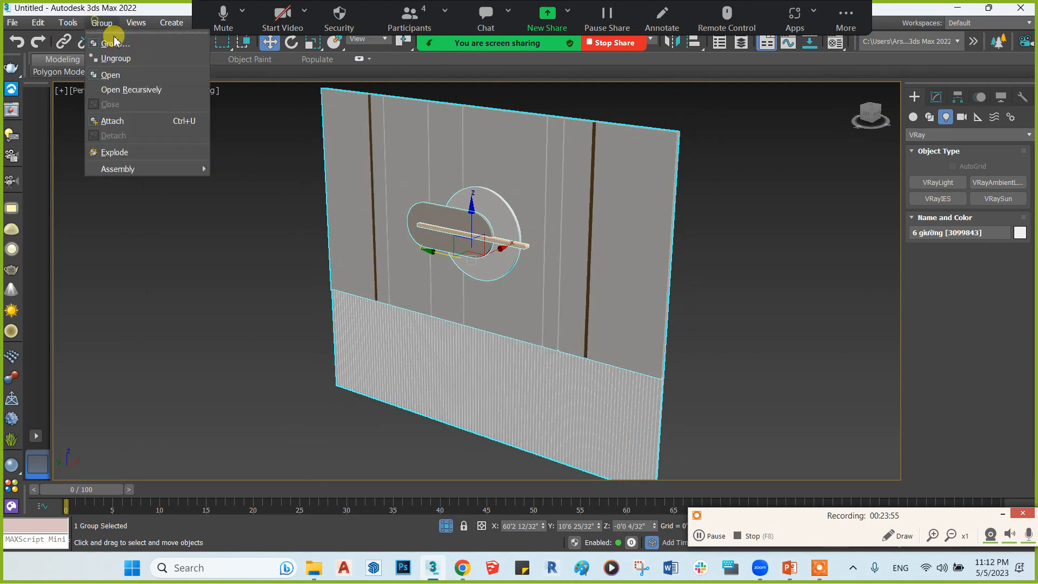
{"action": "left_click", "coordinate": [124, 70]}
- Try moving the opened group's upper panel, round wall decor and lower ribbed panel in turn, undoing each move
{"action": "left_click", "coordinate": [482, 165]}
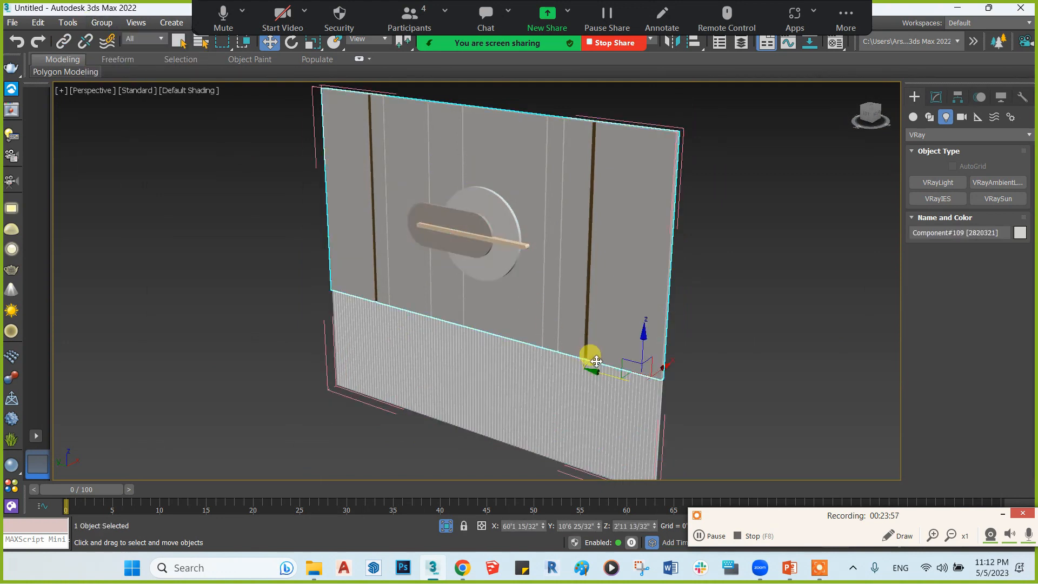
{"action": "left_click_drag", "start_coordinate": [492, 348], "coordinate": [330, 317]}
{"action": "key", "text": "ctrl+z"}
{"action": "left_click", "coordinate": [458, 233]}
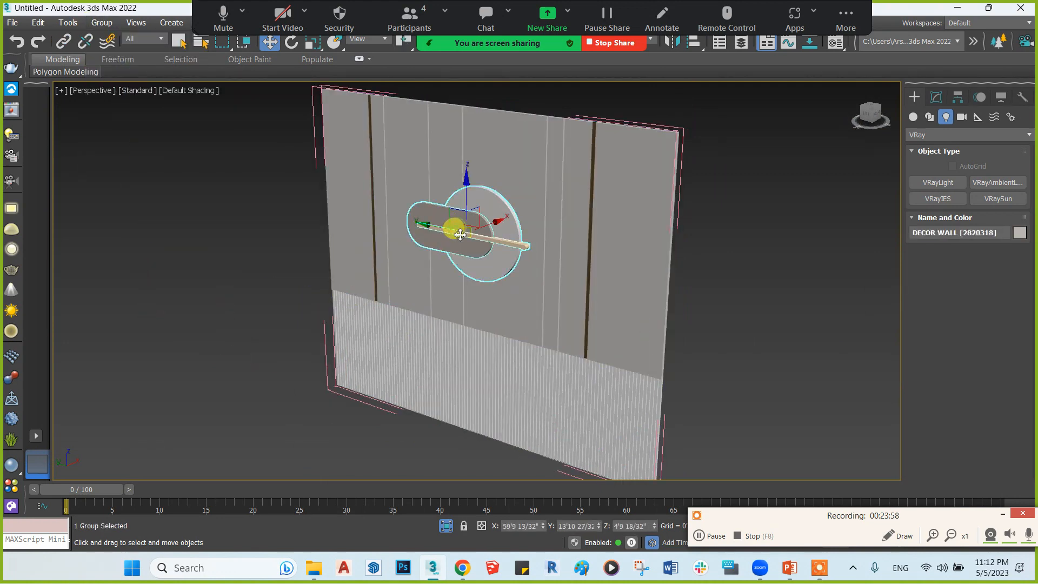
{"action": "left_click_drag", "start_coordinate": [459, 232], "coordinate": [335, 215]}
{"action": "key", "text": "ctrl+z"}
{"action": "left_click", "coordinate": [435, 328]}
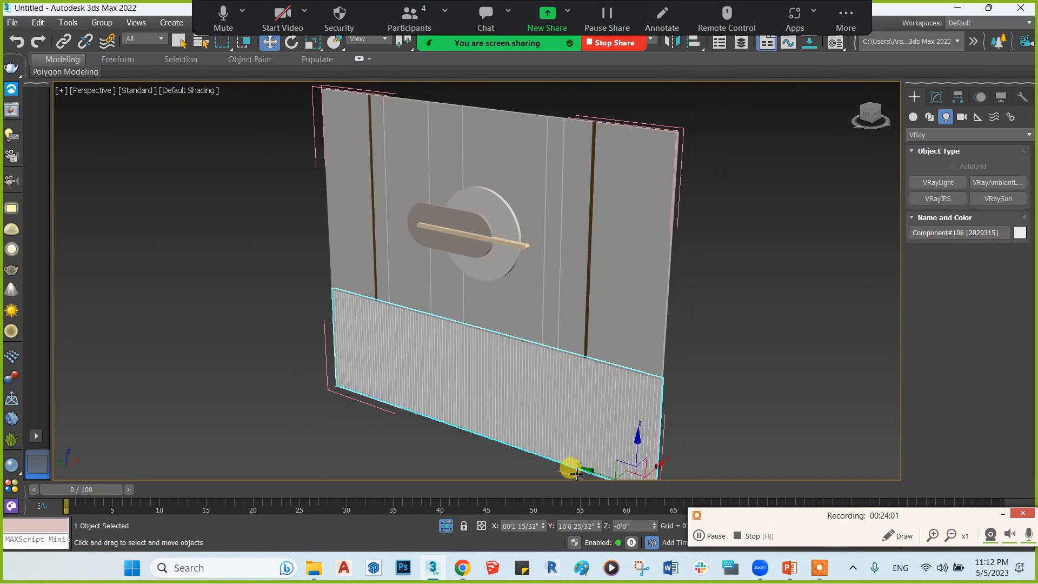
{"action": "left_click_drag", "start_coordinate": [590, 474], "coordinate": [496, 433]}
{"action": "key", "text": "ctrl+z"}
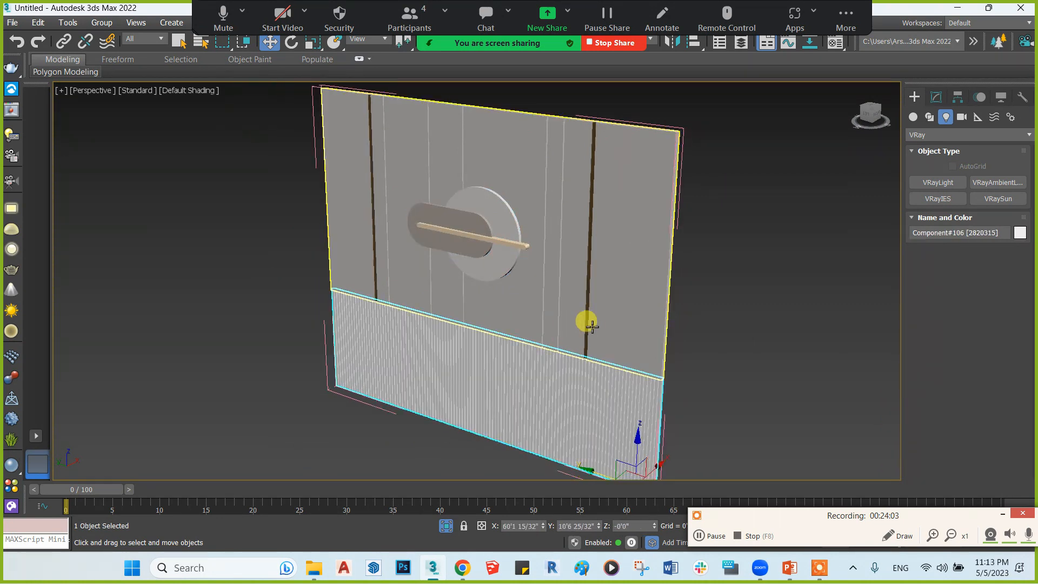
- Close the bed wall group and exit isolation to bring back the whole room
{"action": "left_click", "coordinate": [102, 23]}
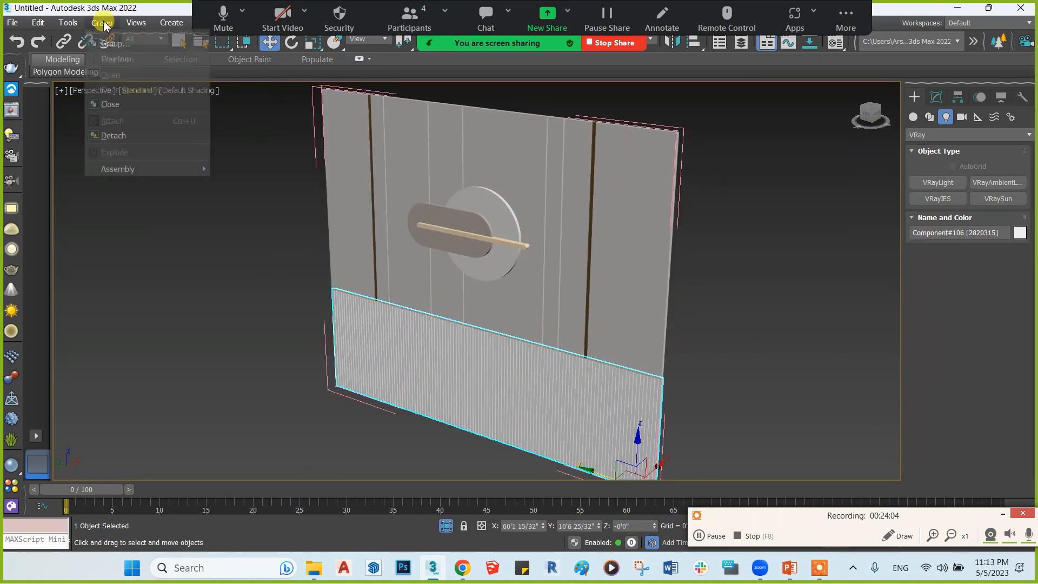
{"action": "left_click", "coordinate": [135, 102]}
{"action": "scroll", "coordinate": [522, 379], "scroll_direction": "down", "scroll_amount": 3}
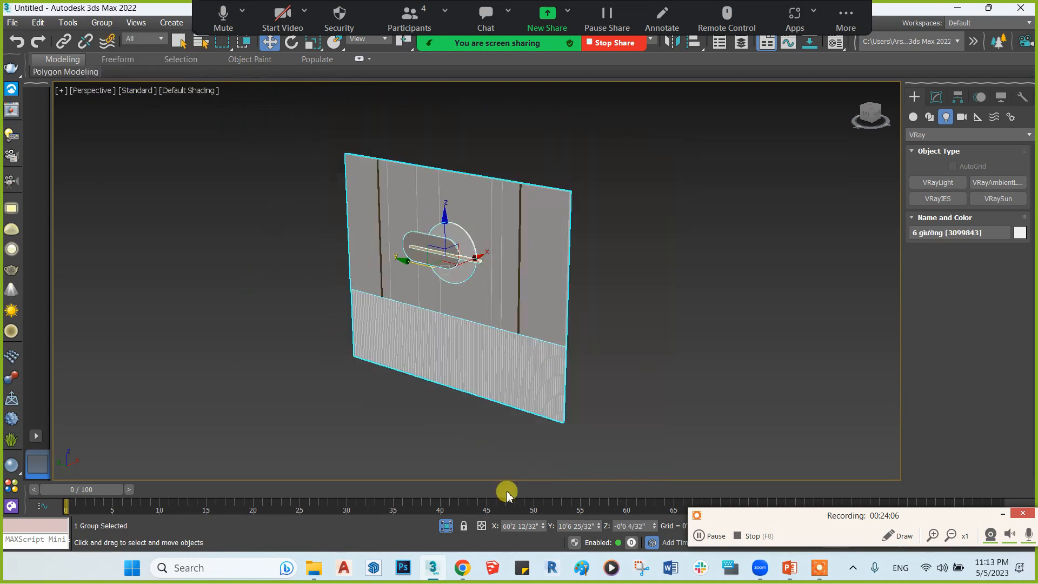
{"action": "left_click", "coordinate": [446, 529]}
{"action": "scroll", "coordinate": [494, 335], "scroll_direction": "down", "scroll_amount": 3}
{"action": "middle_click_drag", "start_coordinate": [508, 337], "coordinate": [584, 322]}
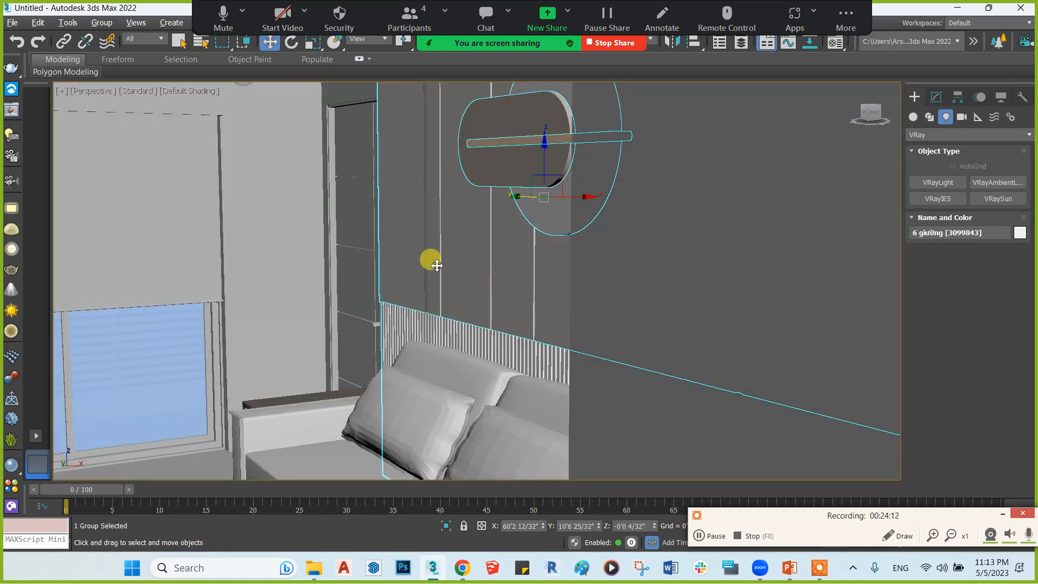
- Show the safe frame in the perspective view and select the blue window pane
{"action": "scroll", "coordinate": [435, 264], "scroll_direction": "up", "scroll_amount": 3}
{"action": "middle_click_drag", "start_coordinate": [435, 265], "coordinate": [408, 273], "text": "alt"}
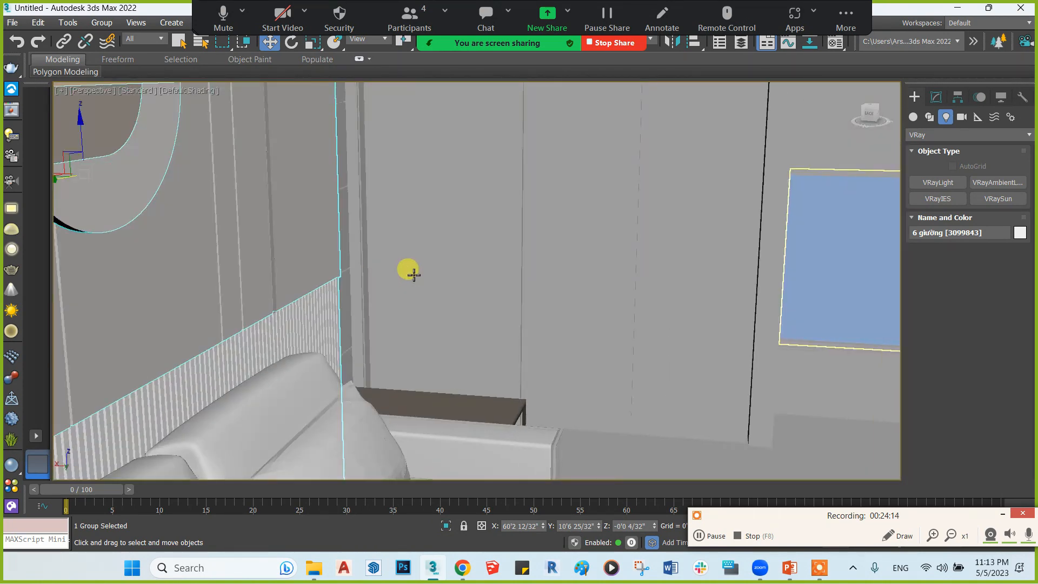
{"action": "key", "text": "shift+f"}
{"action": "middle_click_drag", "start_coordinate": [585, 293], "coordinate": [683, 274], "text": "alt"}
{"action": "left_click", "coordinate": [680, 271]}
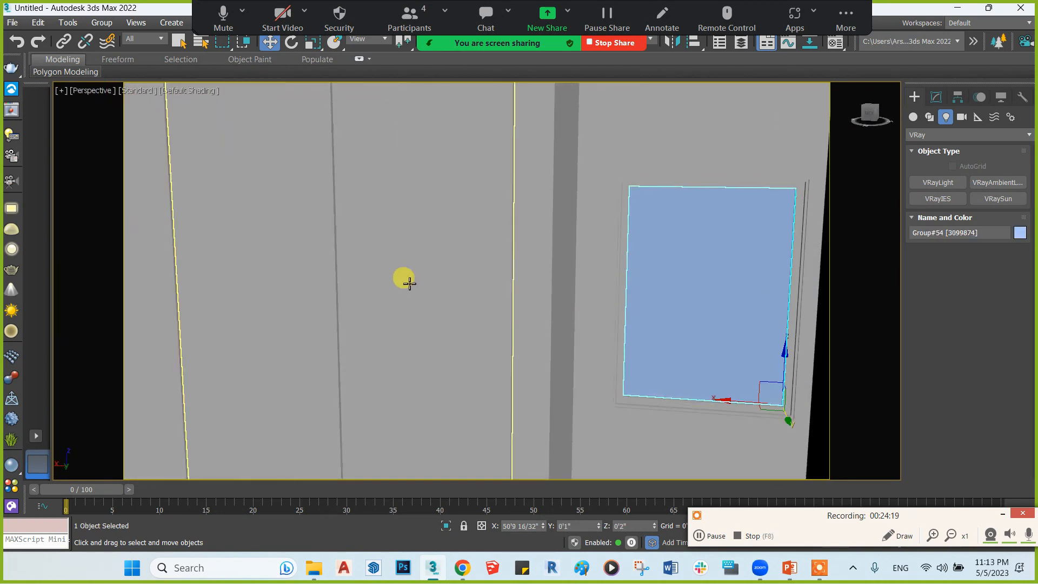
- Isolate the two-panel door front beside the window to inspect it, and exit isolation to bring back the room
{"action": "left_click", "coordinate": [407, 282]}
{"action": "key", "text": "alt+q"}
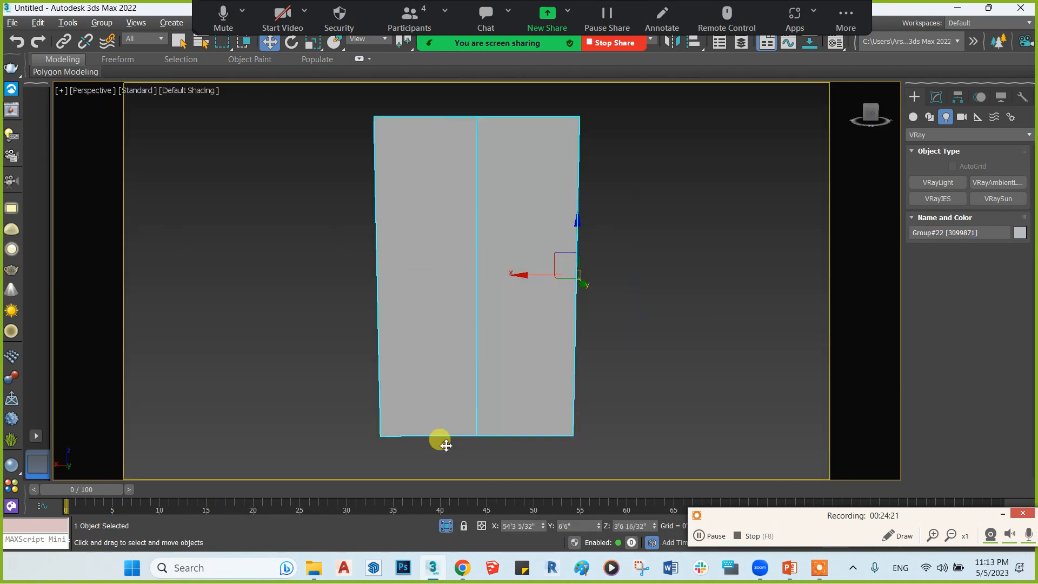
{"action": "left_click", "coordinate": [451, 523]}
- Select the long cabinet below the television and inspect it against the ribbed wall panels
{"action": "middle_click_drag", "start_coordinate": [574, 398], "coordinate": [496, 376], "text": "alt"}
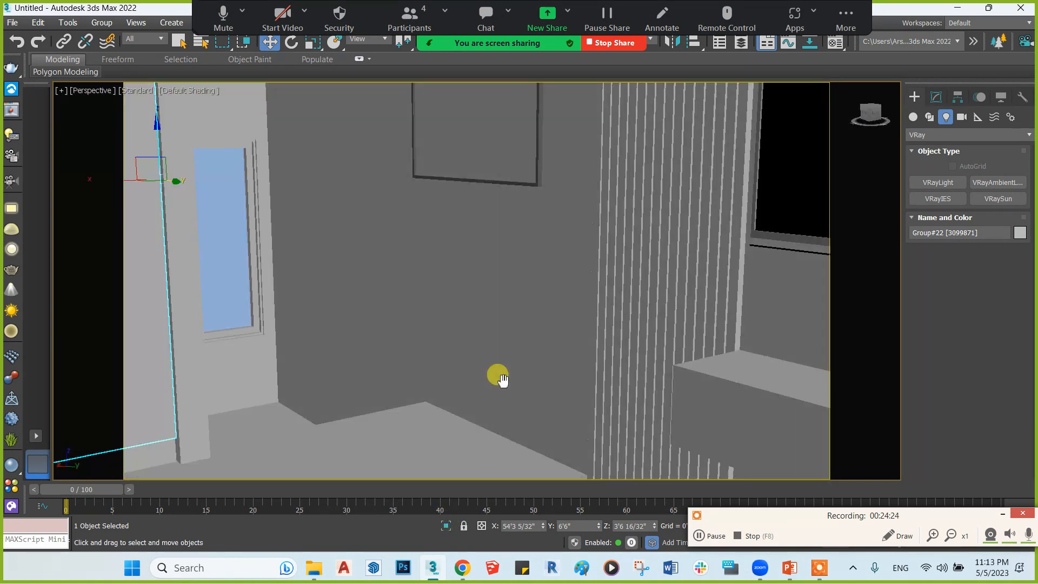
{"action": "left_click", "coordinate": [714, 385]}
{"action": "scroll", "coordinate": [712, 381], "scroll_direction": "up", "scroll_amount": 6}
{"action": "scroll", "coordinate": [489, 338], "scroll_direction": "up", "scroll_amount": 4}
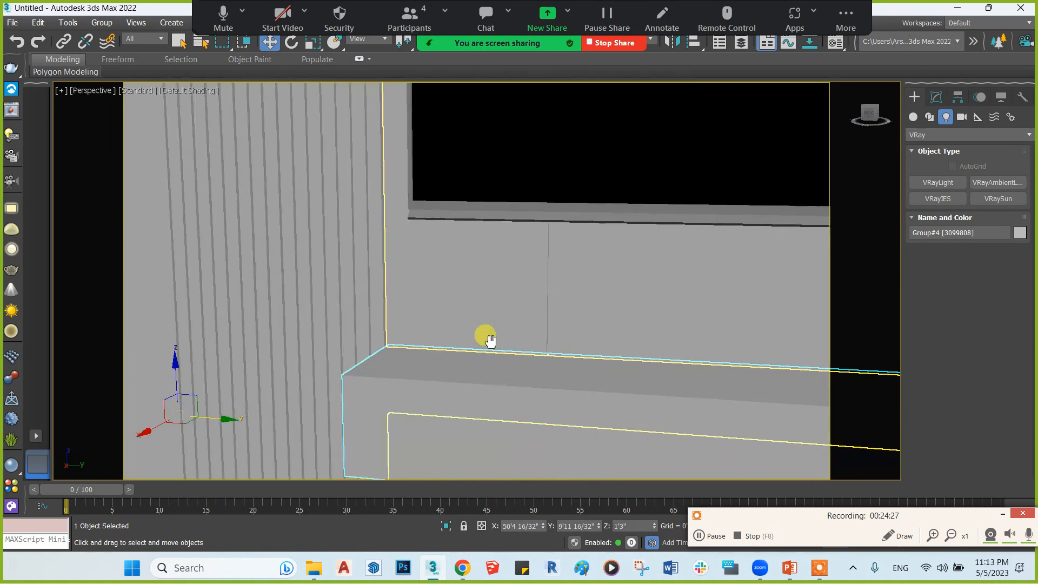
{"action": "middle_click_drag", "start_coordinate": [496, 337], "coordinate": [545, 336], "text": "alt"}
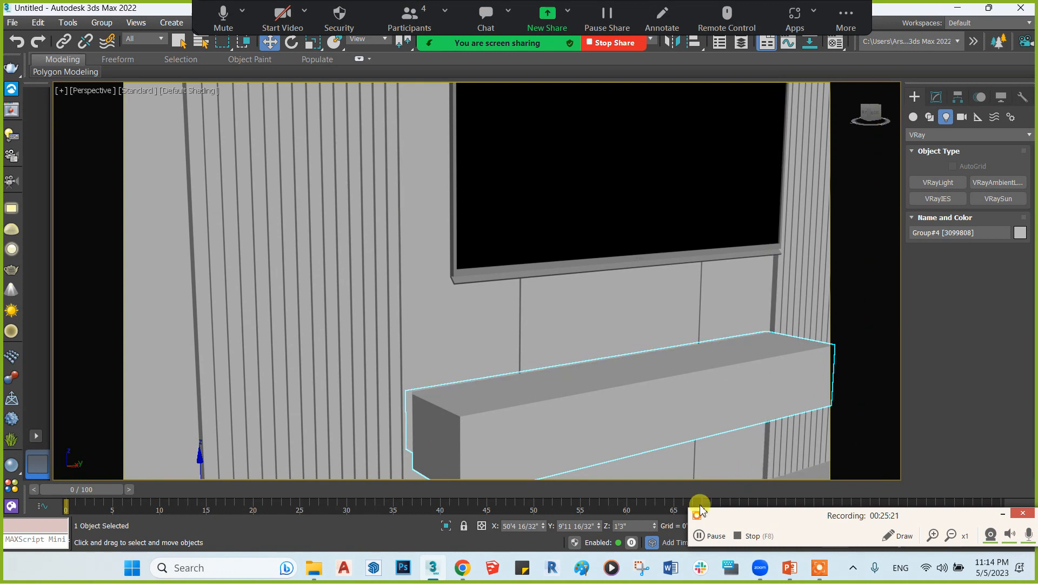
{"action": "mouse_move", "coordinate": [762, 579]}
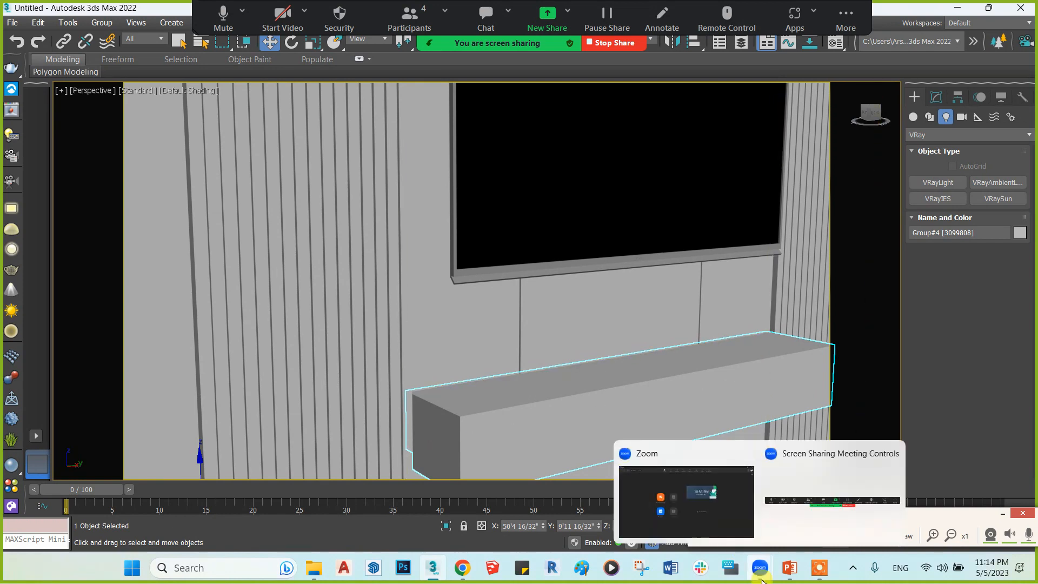
{"action": "left_click", "coordinate": [817, 476]}
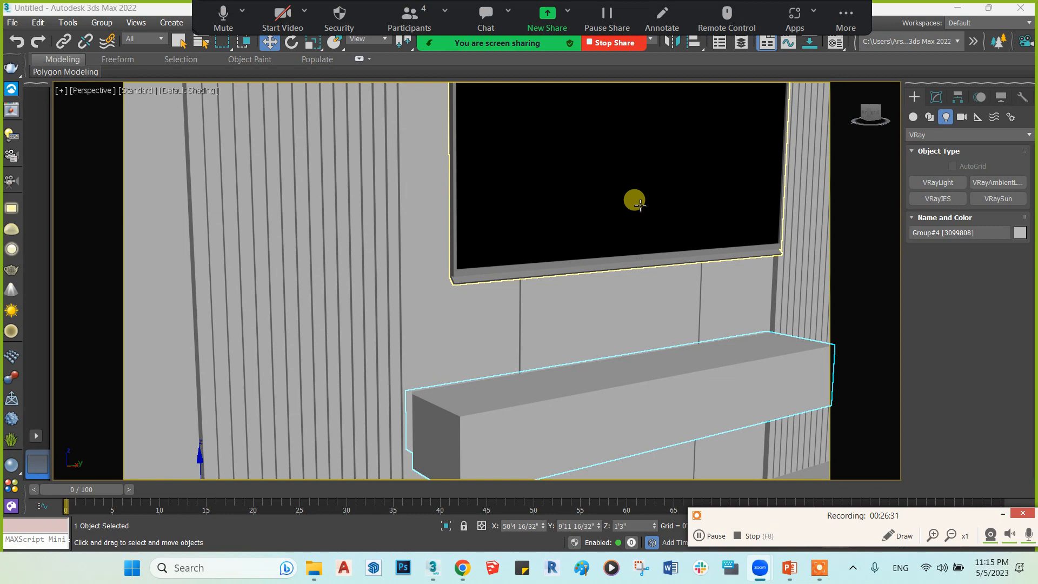
- Select the television group on the wall, followed by the wall panel behind it
{"action": "left_click", "coordinate": [640, 204]}
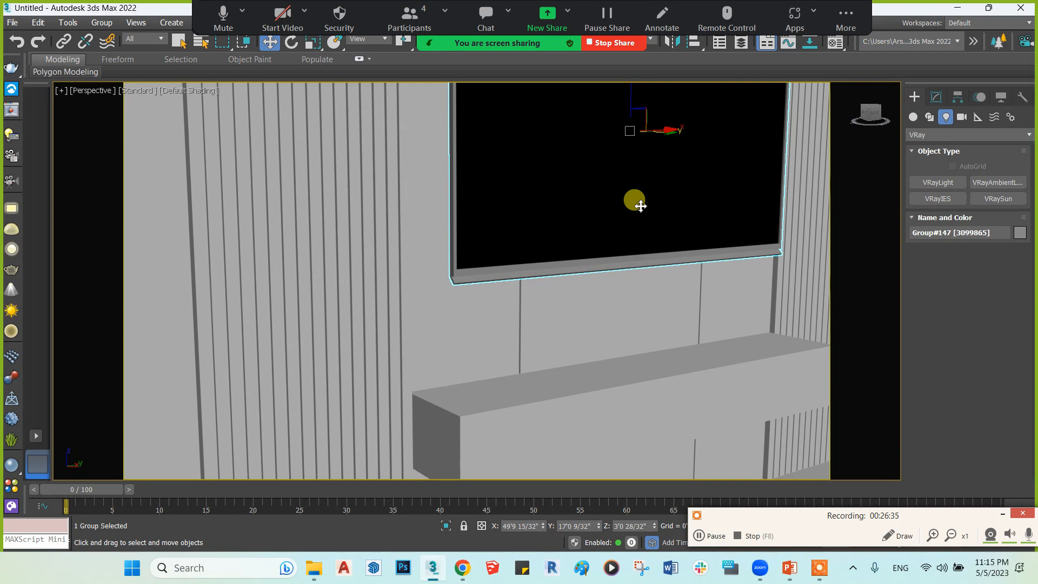
{"action": "left_click", "coordinate": [640, 205]}
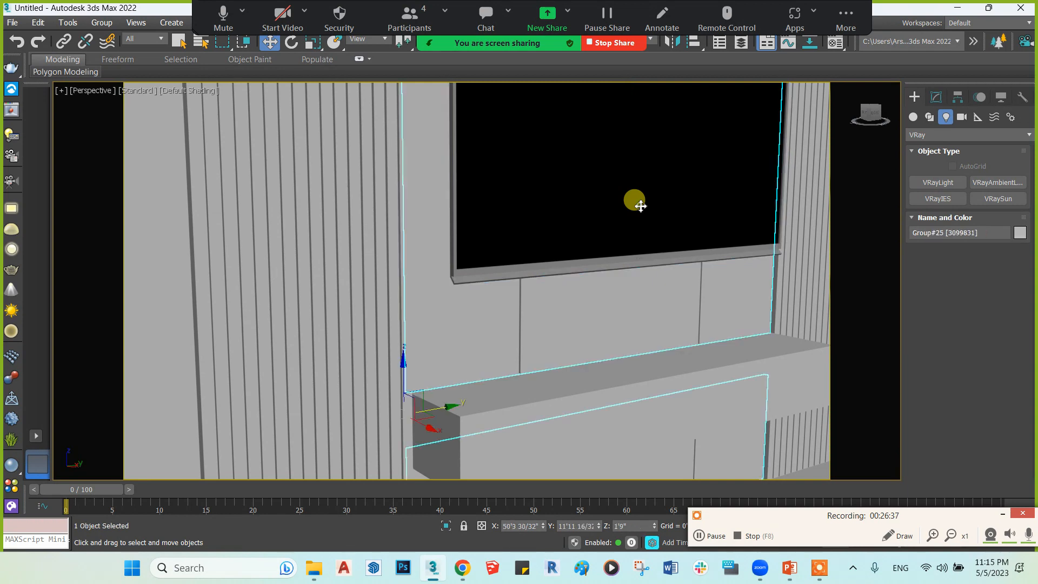